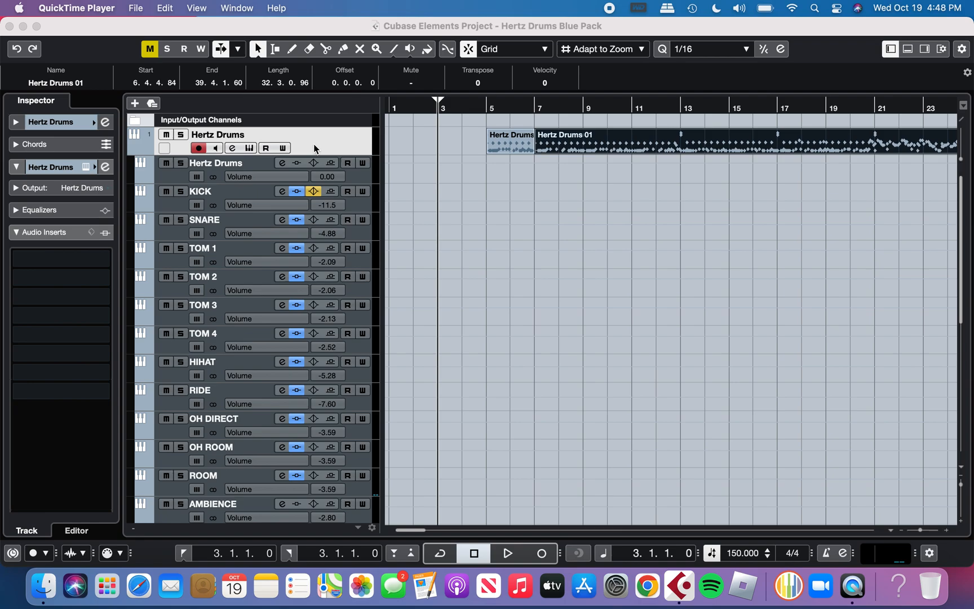
Step: Open the Hertz Drums instrument from its track, look over the loaded Classic Metal kit and close it
left_click(246, 151)
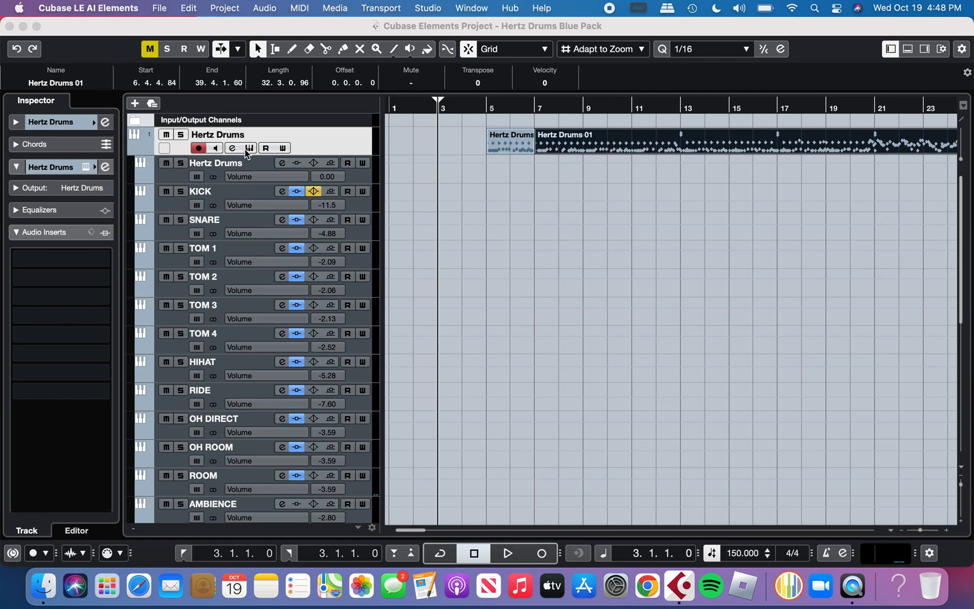
left_click(246, 150)
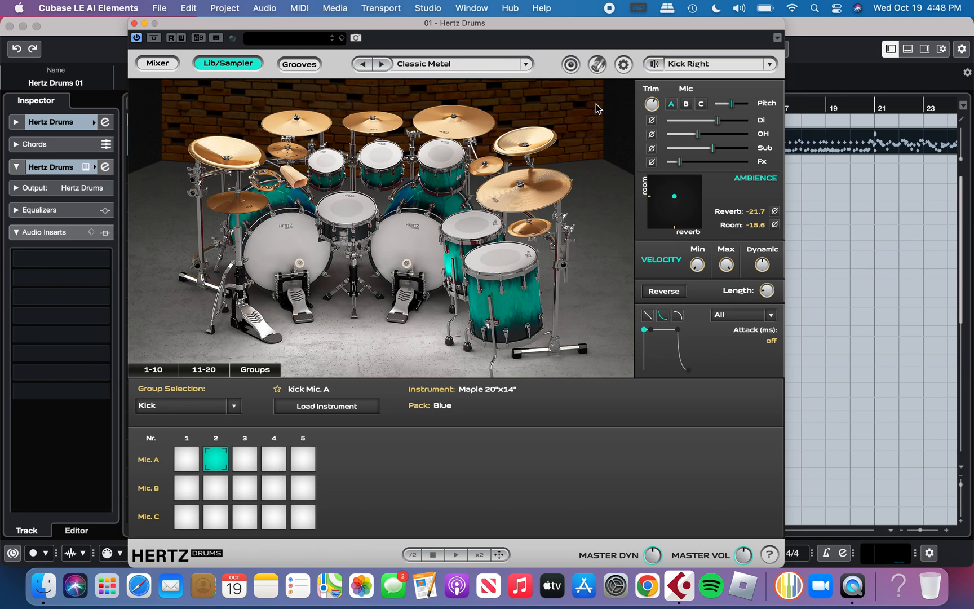
left_click(135, 24)
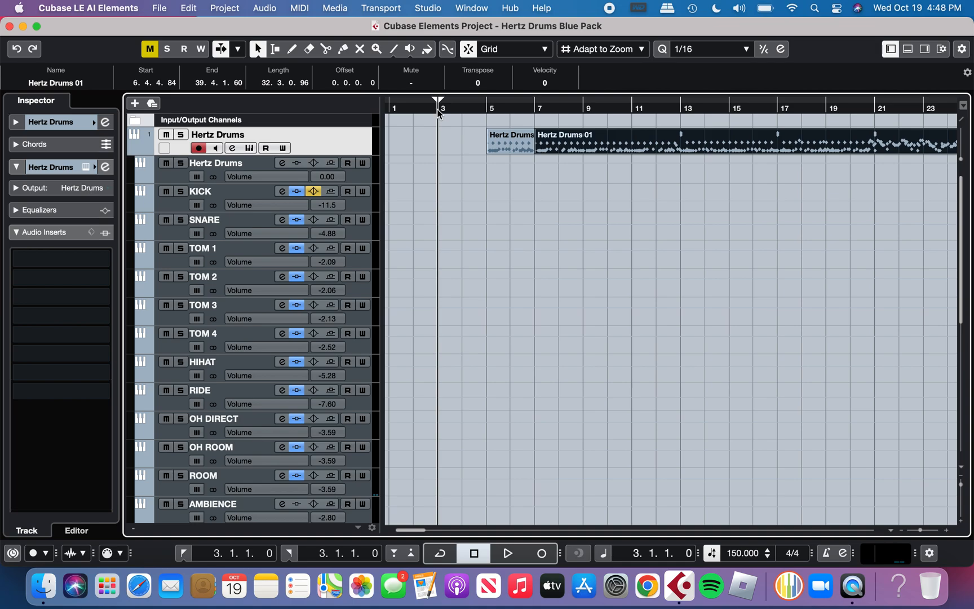
Step: Play the song from bar 3 while reviewing the multi outputs, mixer and sampler pages of the Hertz Drums instrument
key("space")
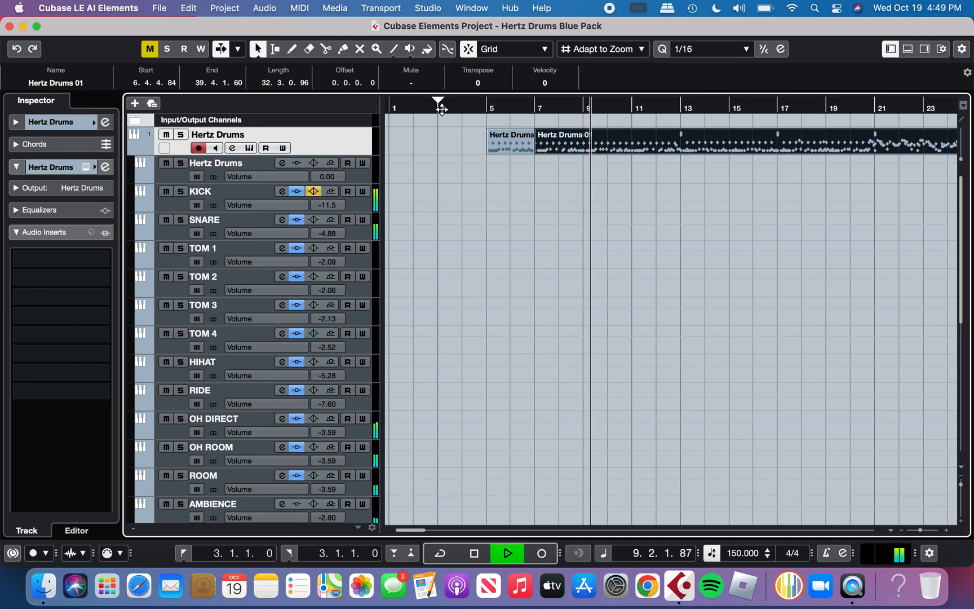
left_click(249, 148)
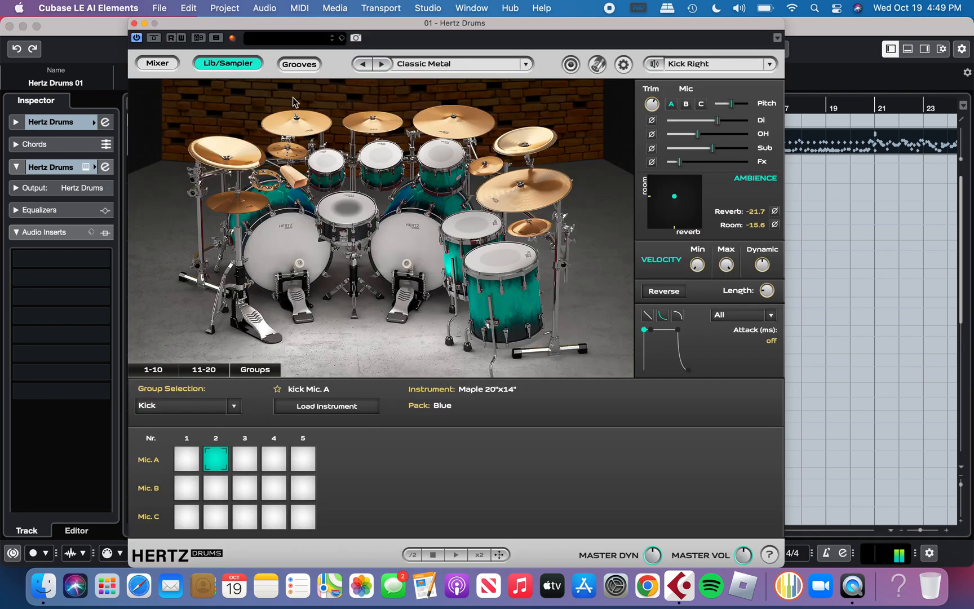
left_click(570, 65)
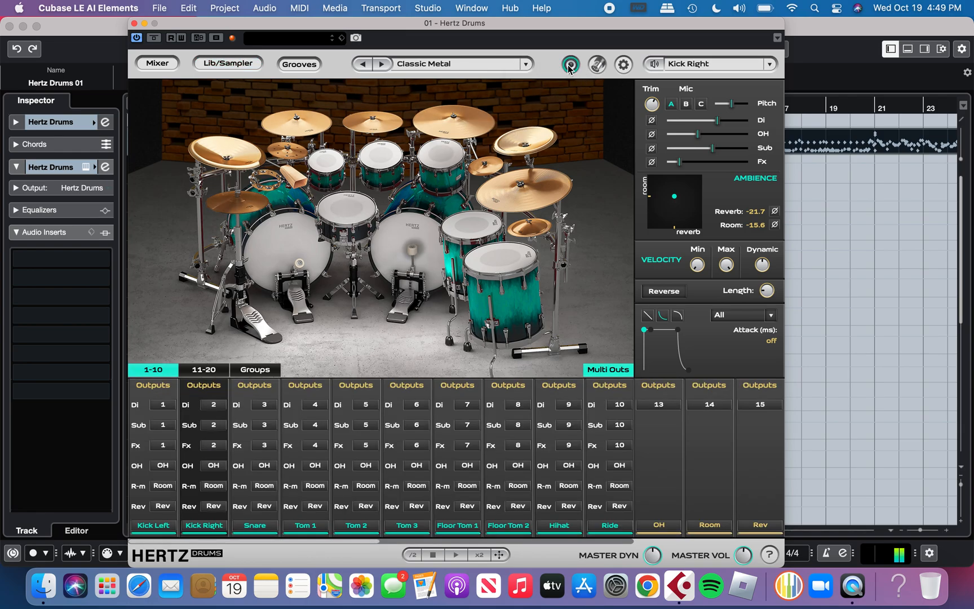
left_click(157, 63)
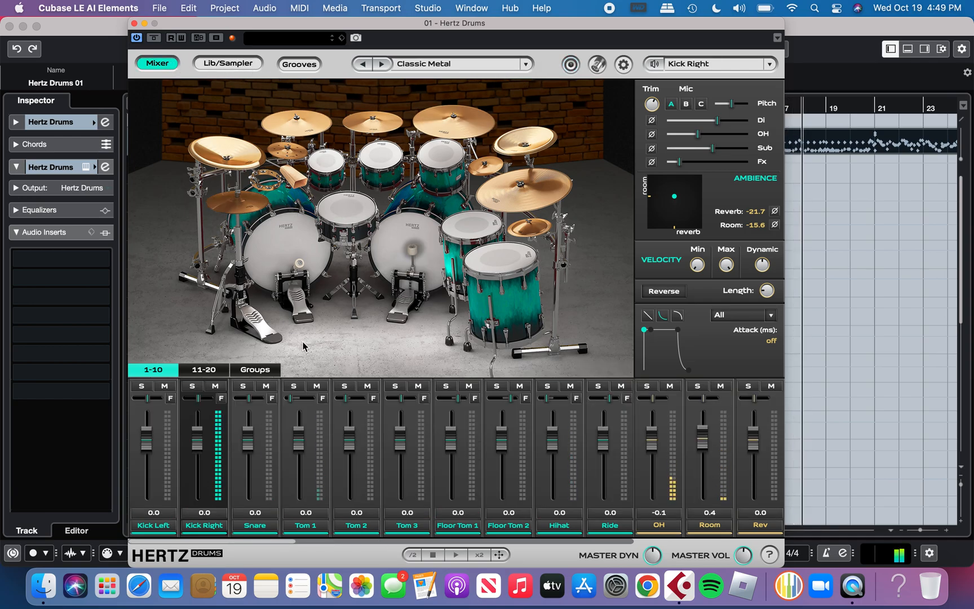
mouse_move(284, 541)
left_mouse_down()
mouse_move(586, 540)
mouse_move(279, 545)
left_mouse_up()
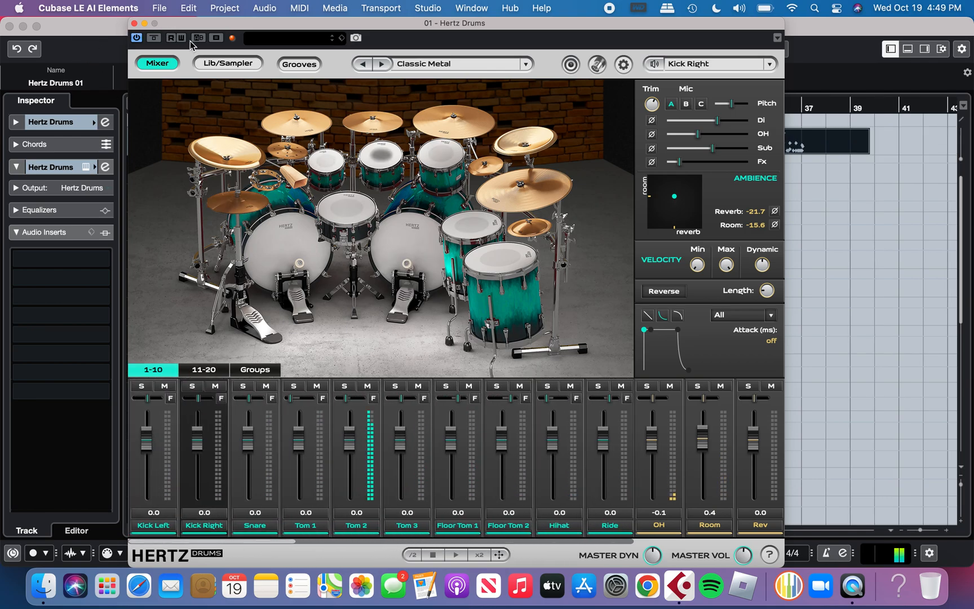
left_click(217, 67)
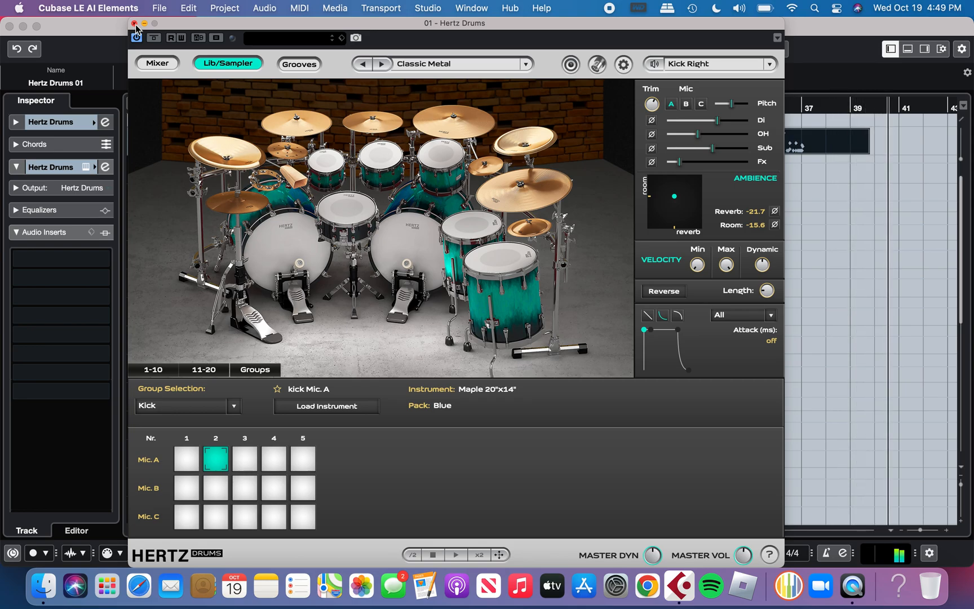
left_click(134, 24)
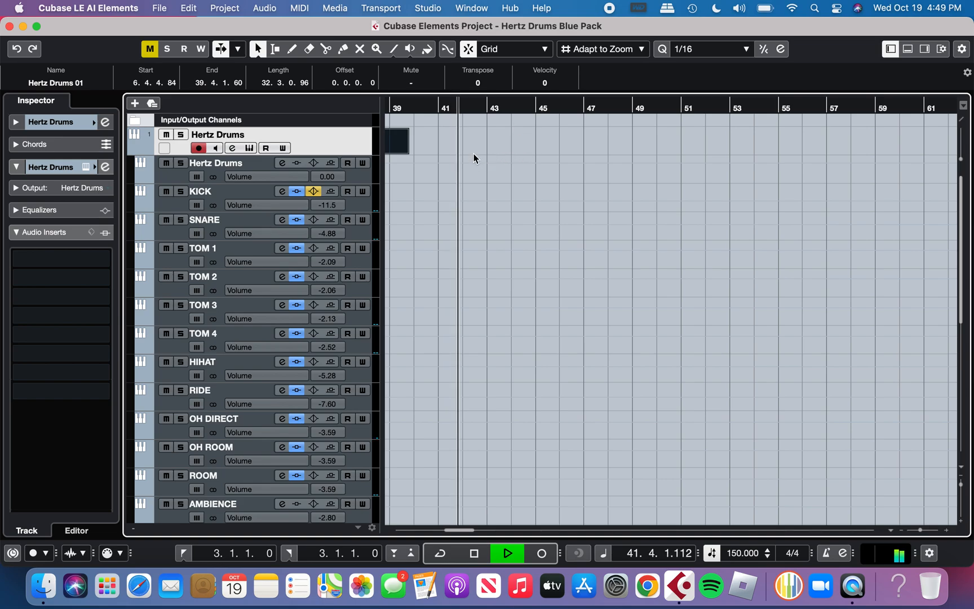
Step: Look over the guitar, lead and bass tracks below the drums and stop playback
scroll(477, 149, "down", 3)
scroll(477, 148, "down", 3)
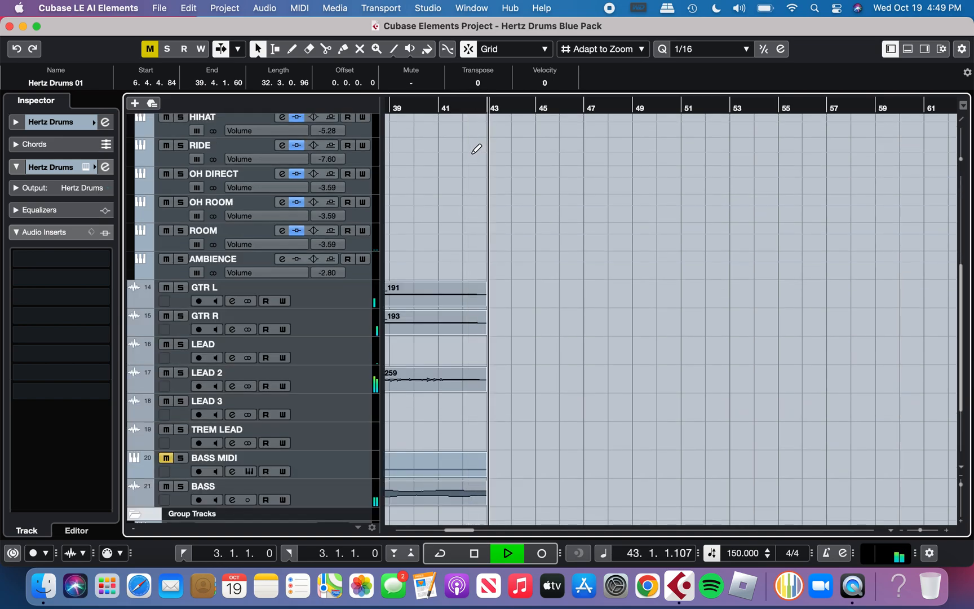
key("space")
scroll(477, 148, "up", 6)
scroll(470, 152, "left", 3)
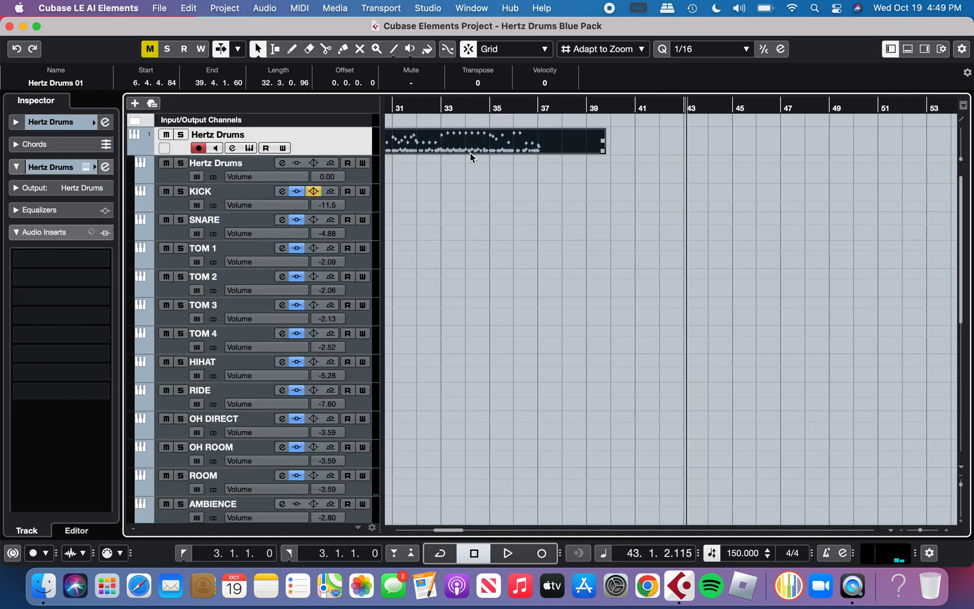
scroll(546, 120, "left", 10)
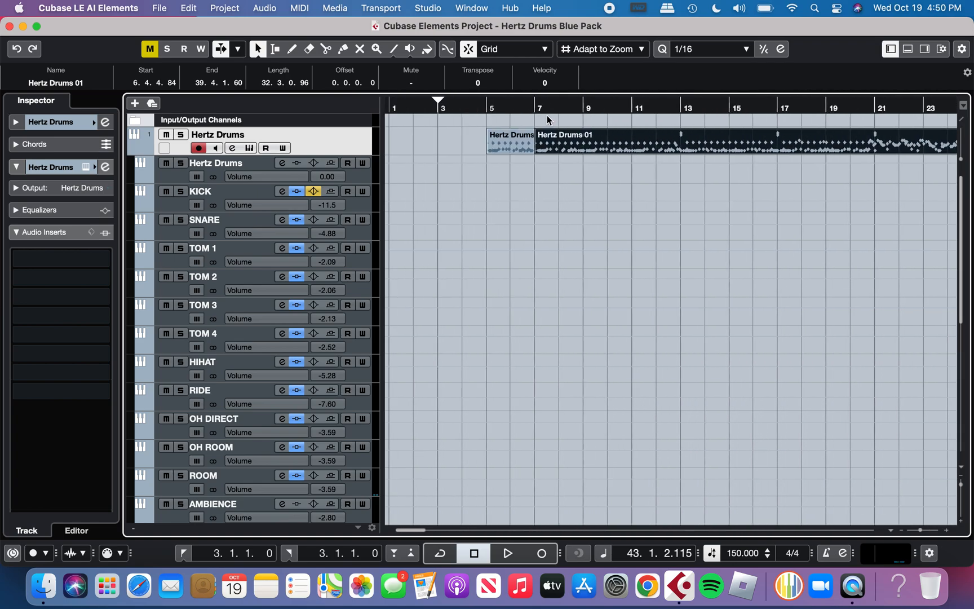
Step: Audition the snare, kick and toms of the kit in the Hertz Drums instrument
left_click(249, 148)
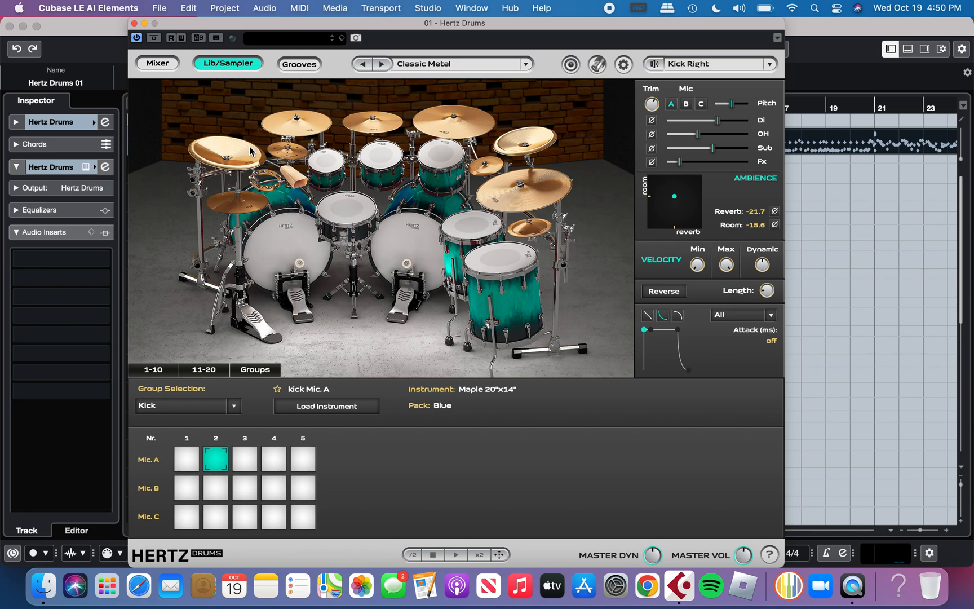
left_click(344, 212)
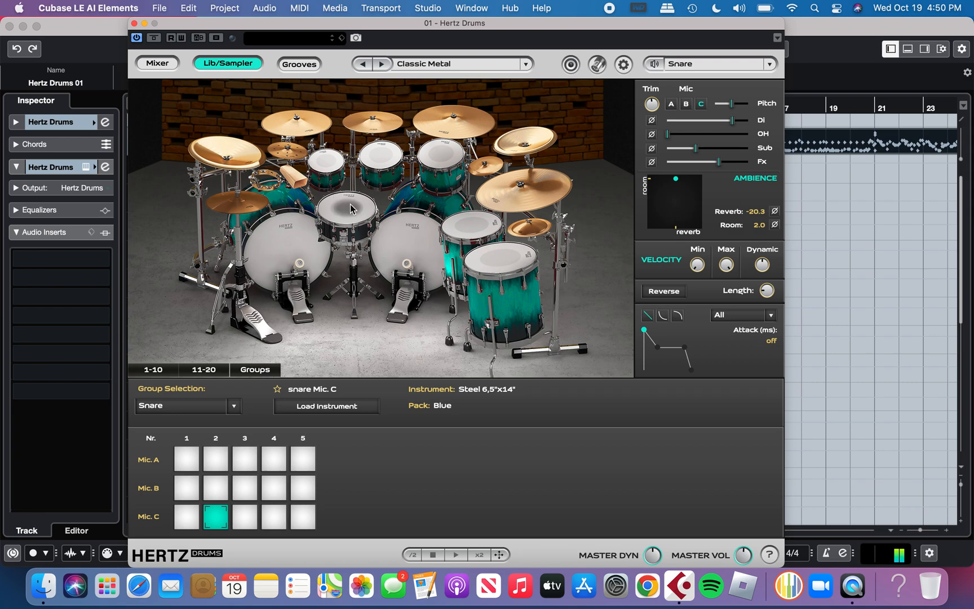
left_click(427, 248)
left_click(339, 169)
left_click(422, 151)
left_click(478, 241)
left_click(492, 244)
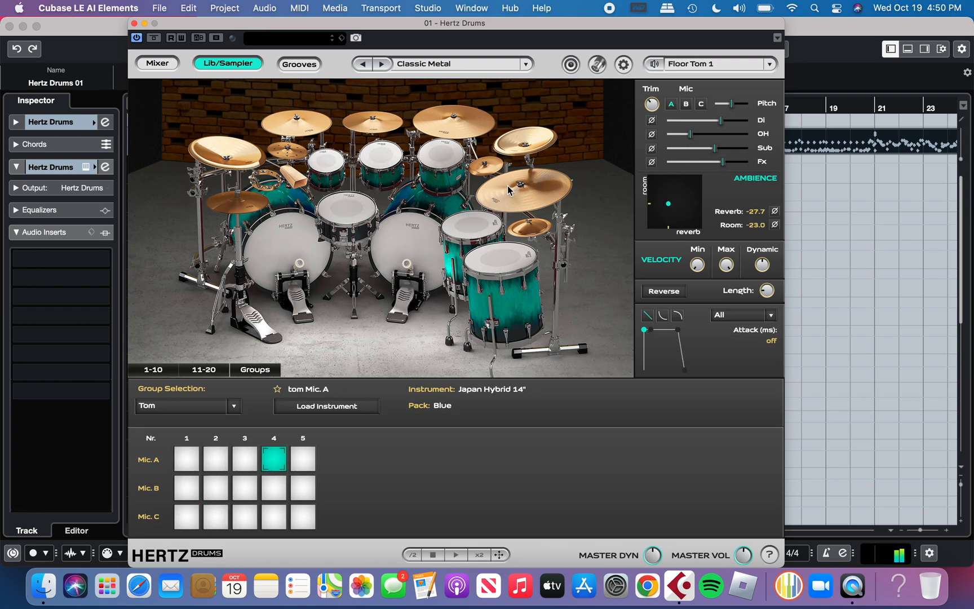
Step: Audition the kit's cymbals and hi-hat and close the Hertz Drums instrument
left_click(524, 210)
left_click(525, 142)
left_click(485, 165)
left_click(453, 120)
left_click(346, 123)
left_click(328, 124)
left_click(246, 158)
left_click(267, 174)
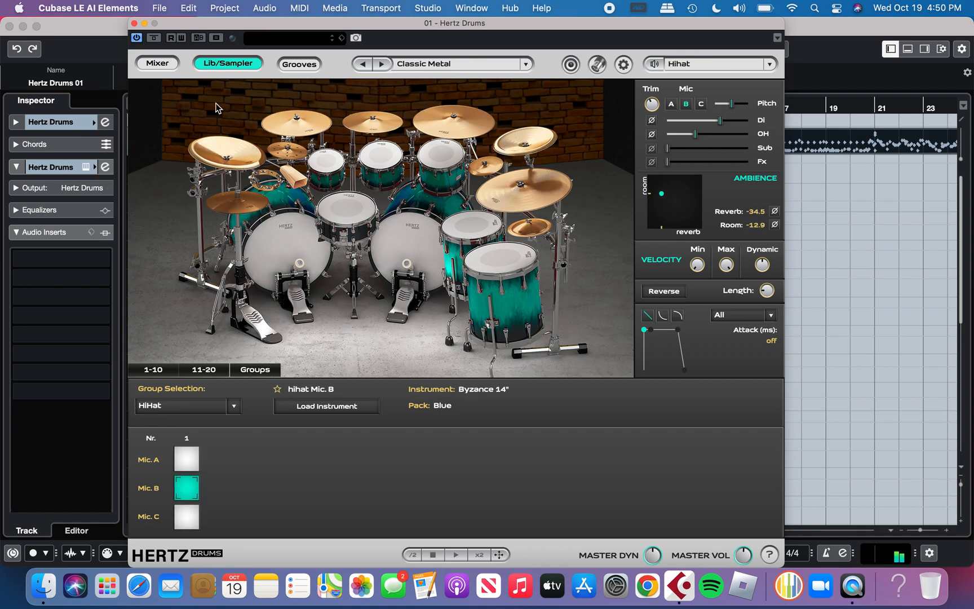
left_click(134, 23)
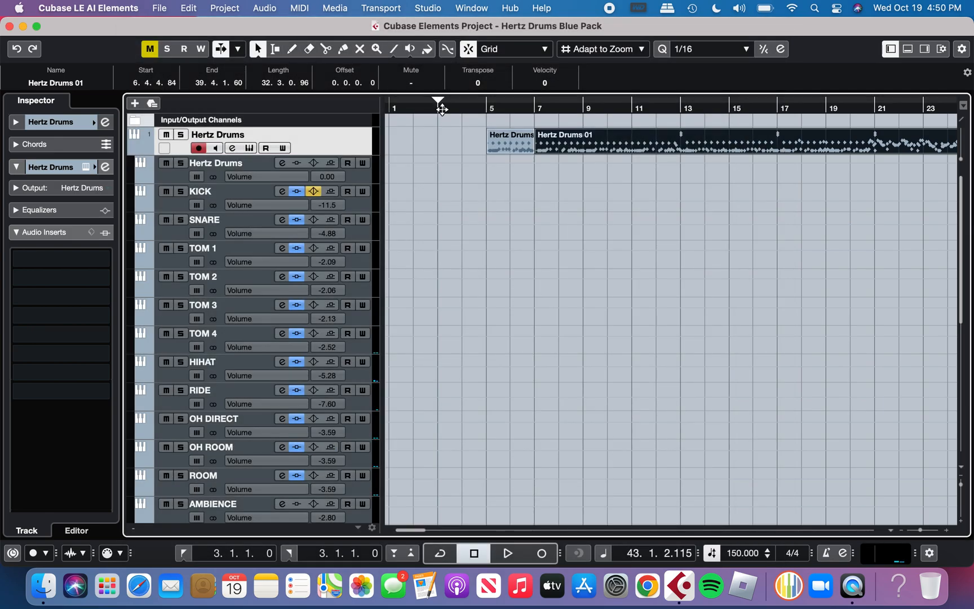
Step: Look over the drum, guitar and bass tracks and set the playhead back to bar 3
scroll(439, 120, "down", 5)
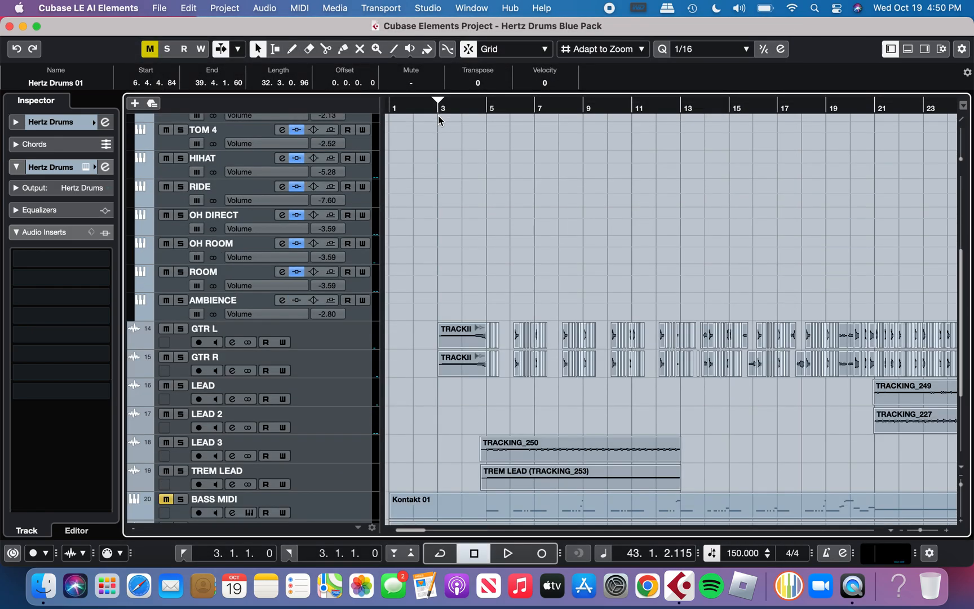
scroll(434, 121, "down", 3)
scroll(434, 121, "up", 10)
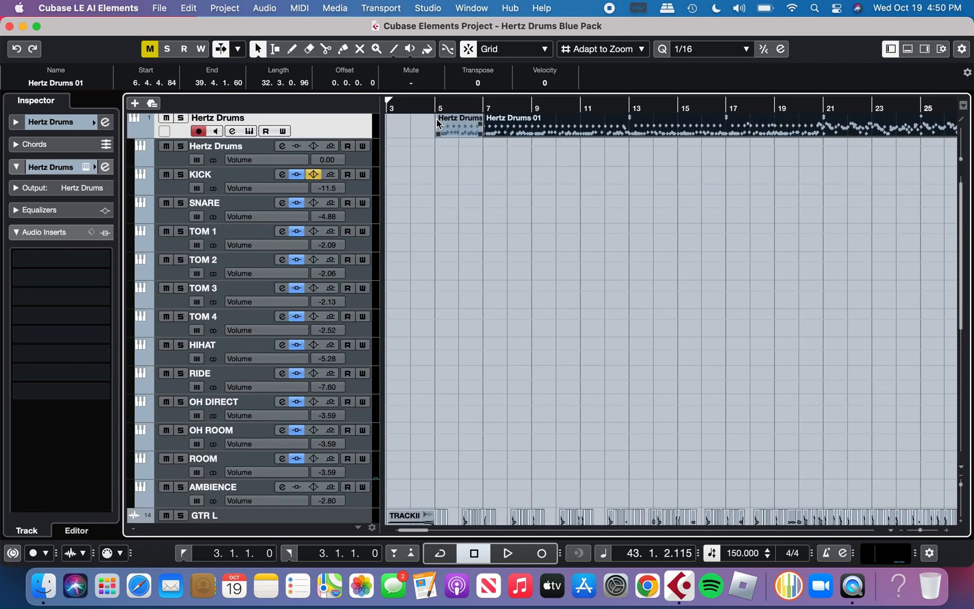
scroll(435, 122, "right", 3)
scroll(434, 122, "left", 3)
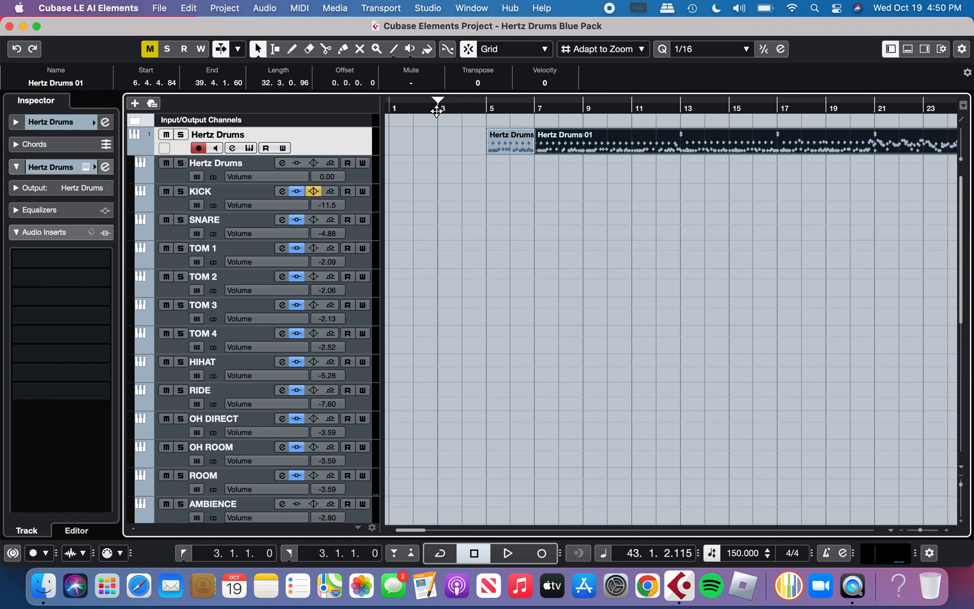
scroll(441, 130, "down", 3)
scroll(439, 130, "up", 3)
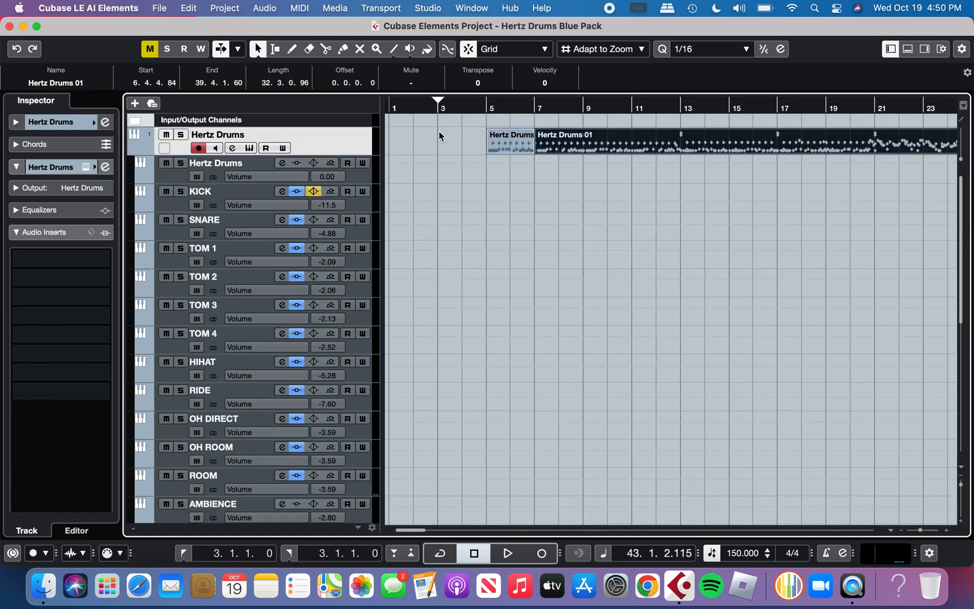
left_click(437, 103)
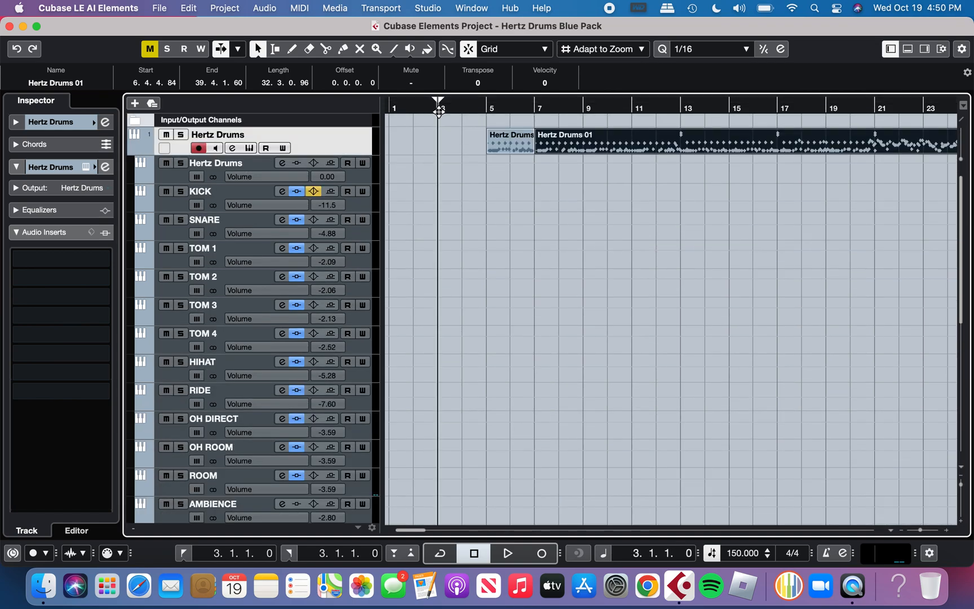
Step: Open the Virtual Mix Rack insert of the KICK channel and solo that channel
left_click(370, 207)
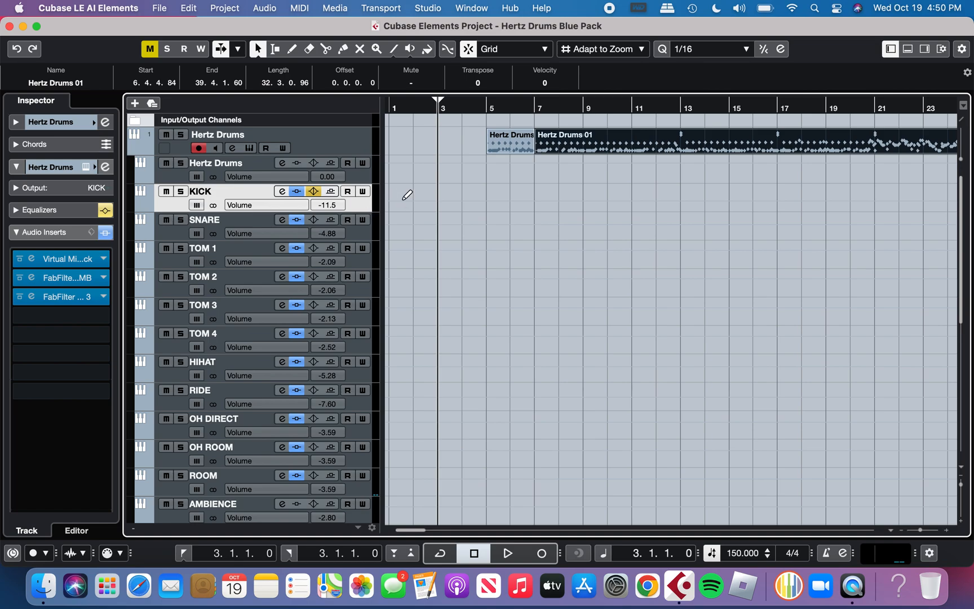
left_click(85, 263)
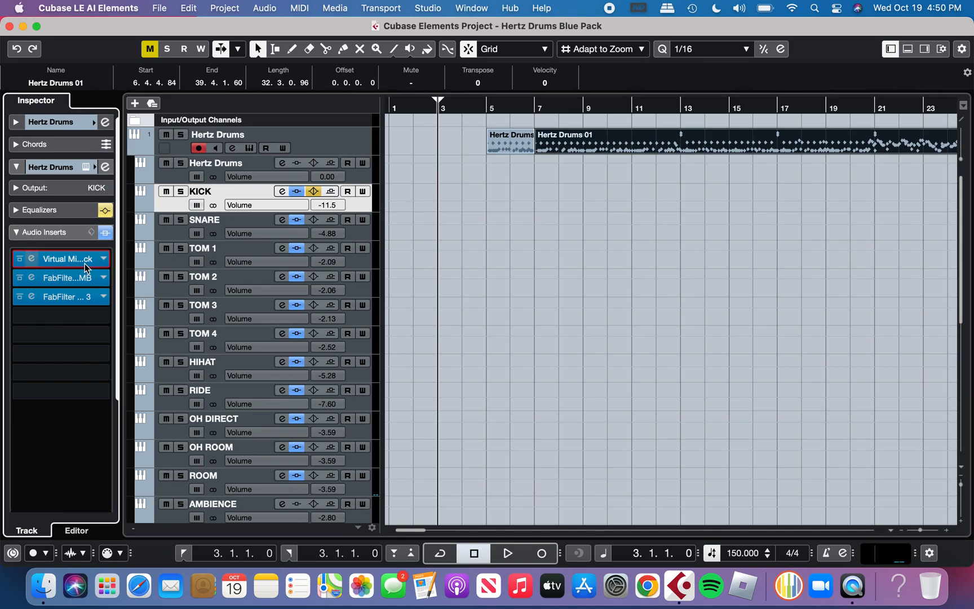
left_click(32, 259)
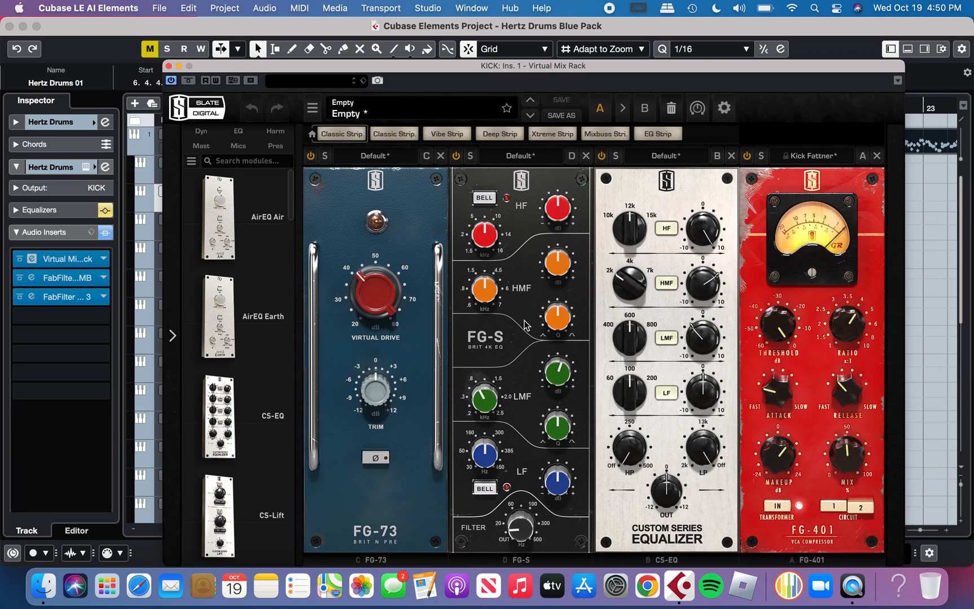
left_click_drag(239, 70, 375, 70)
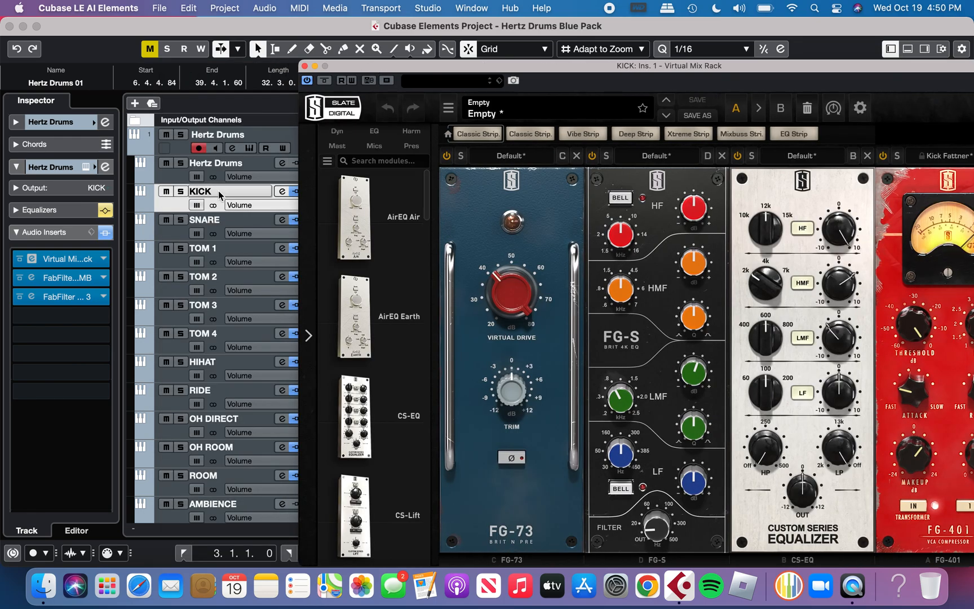
left_click(180, 191)
left_click_drag(451, 71, 293, 39)
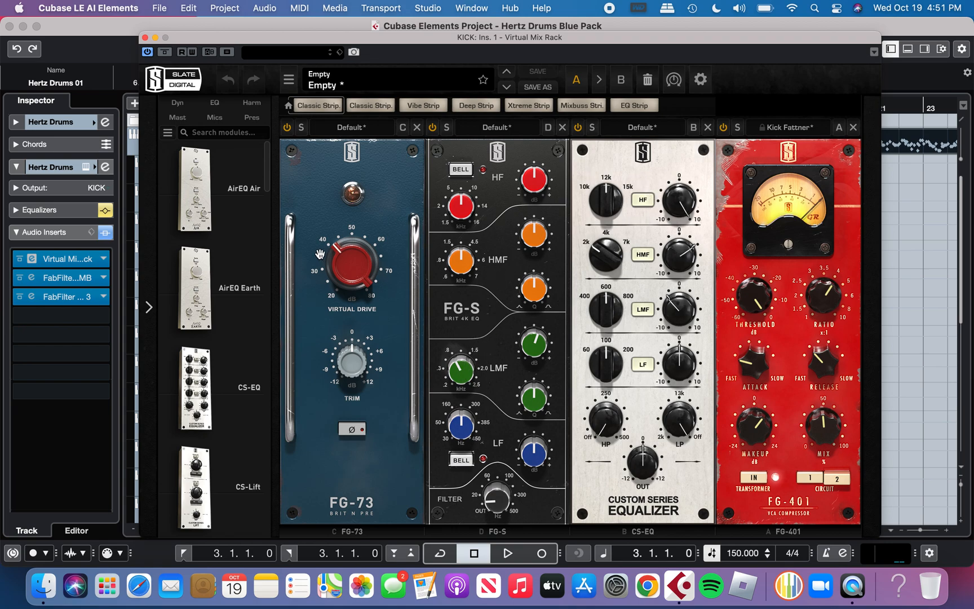
scroll(203, 389, "down", 2)
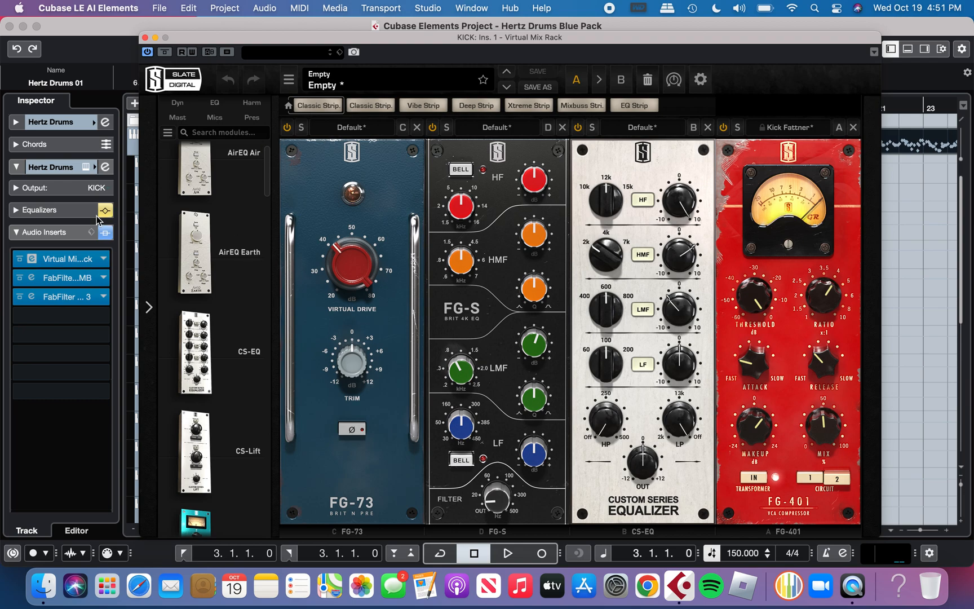
Step: Bypass all audio inserts on the KICK channel and play the unprocessed kick from bar 3
left_click(104, 232)
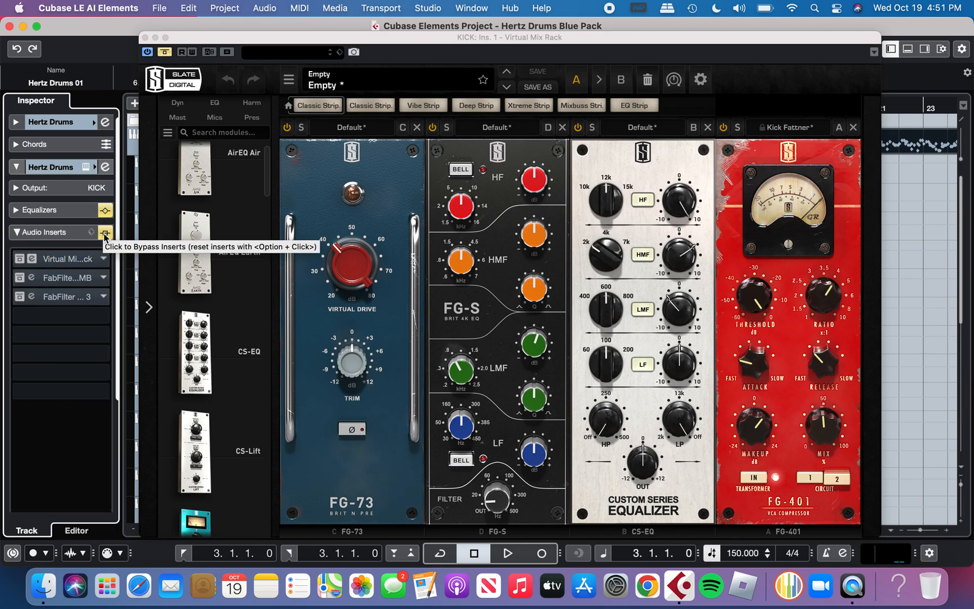
key("space")
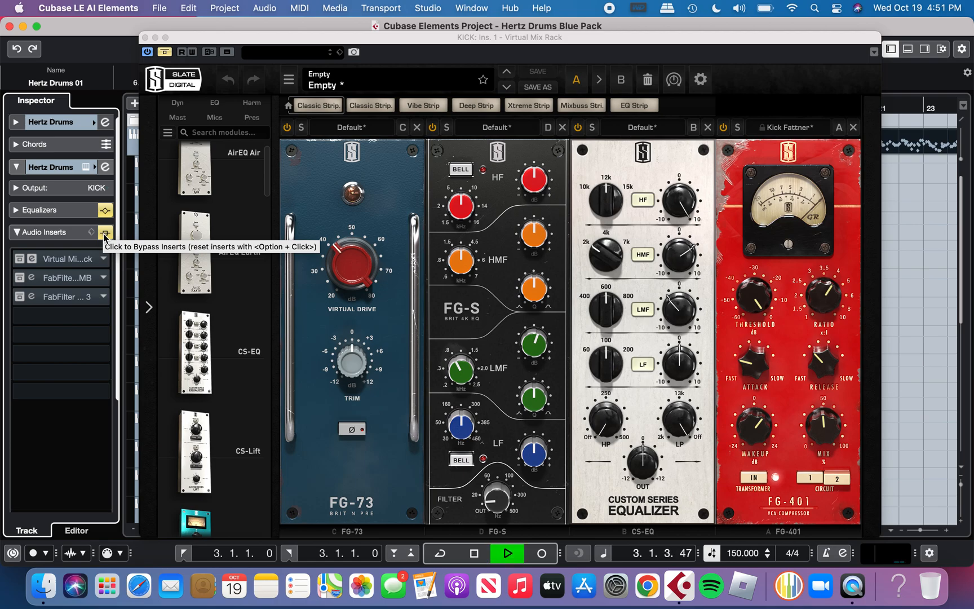
left_click_drag(404, 36, 458, 40)
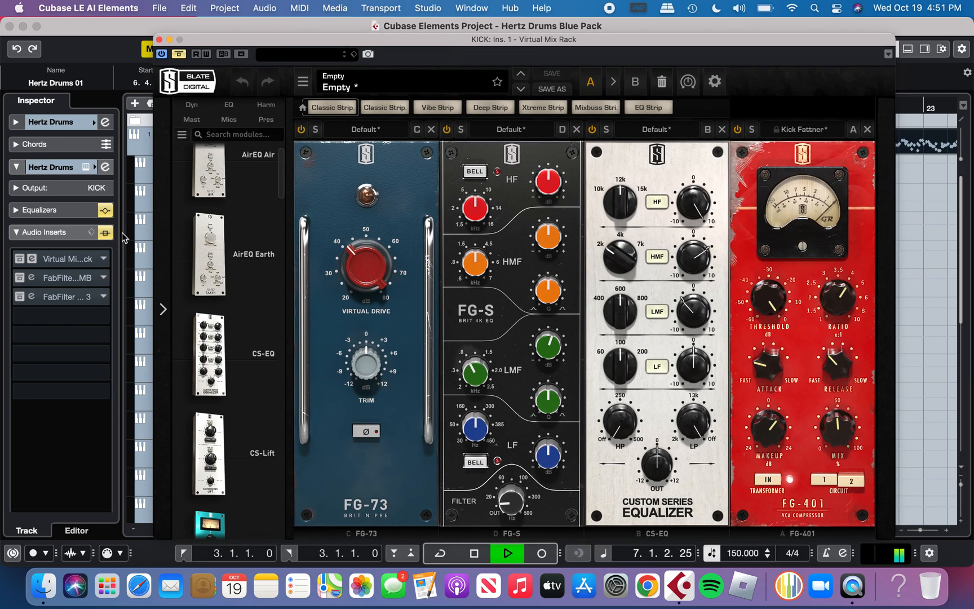
Step: Reactivate only the Virtual Mix Rack insert on KICK to hear it, stop playback and close the plug-in window
left_click(20, 259)
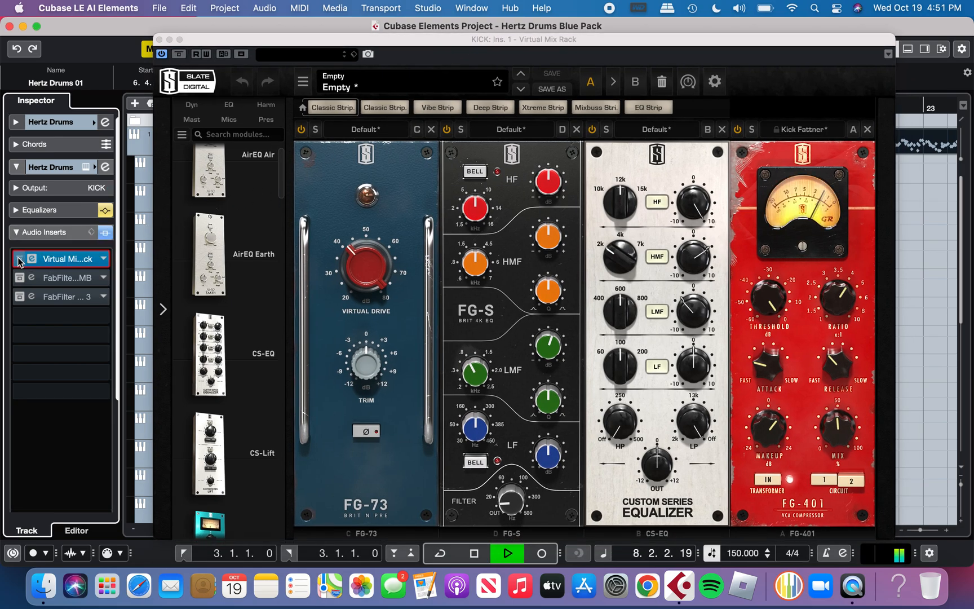
key("space")
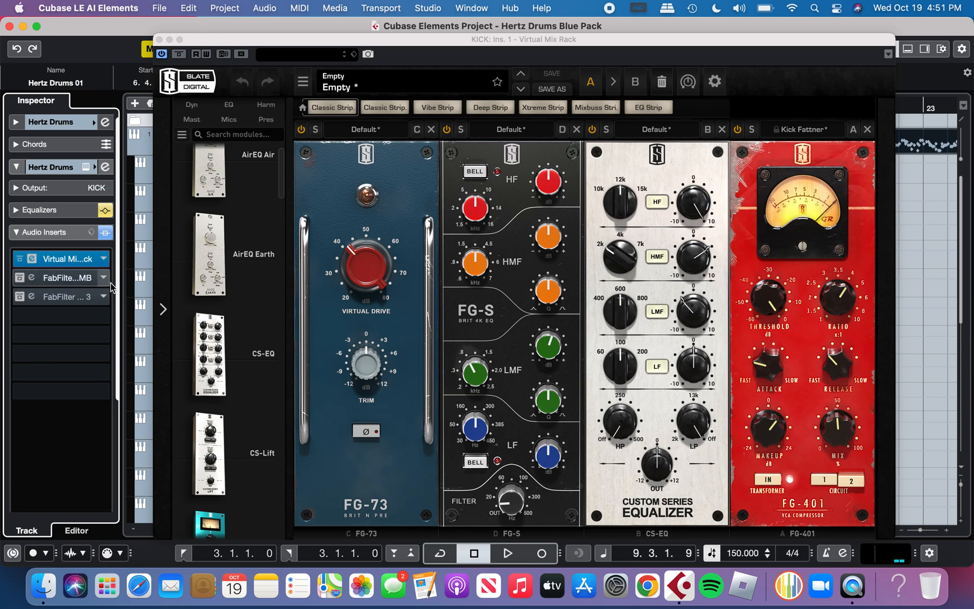
left_click(159, 39)
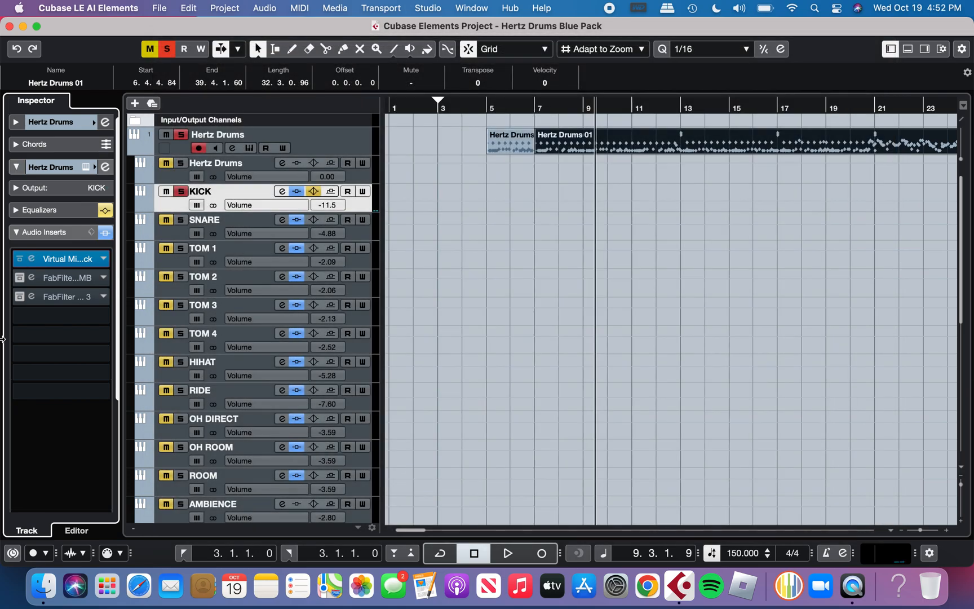
Step: Reactivate the FabFilter Pro-MB insert on KICK, play the kick with its low band visible, then stop and close the plug-in window
left_click(19, 278)
left_click(52, 277)
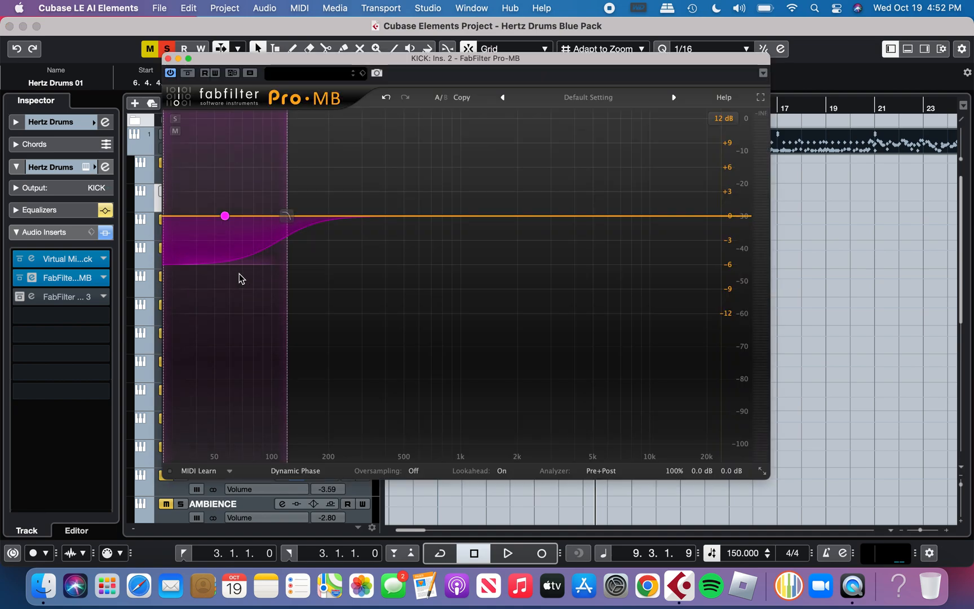
mouse_move(237, 208)
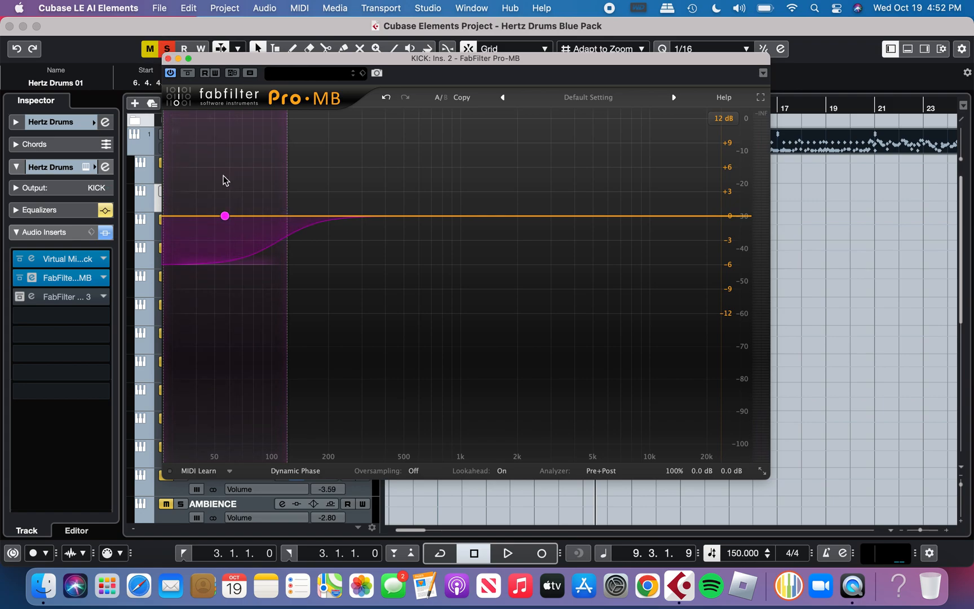
left_click(86, 278)
key("space")
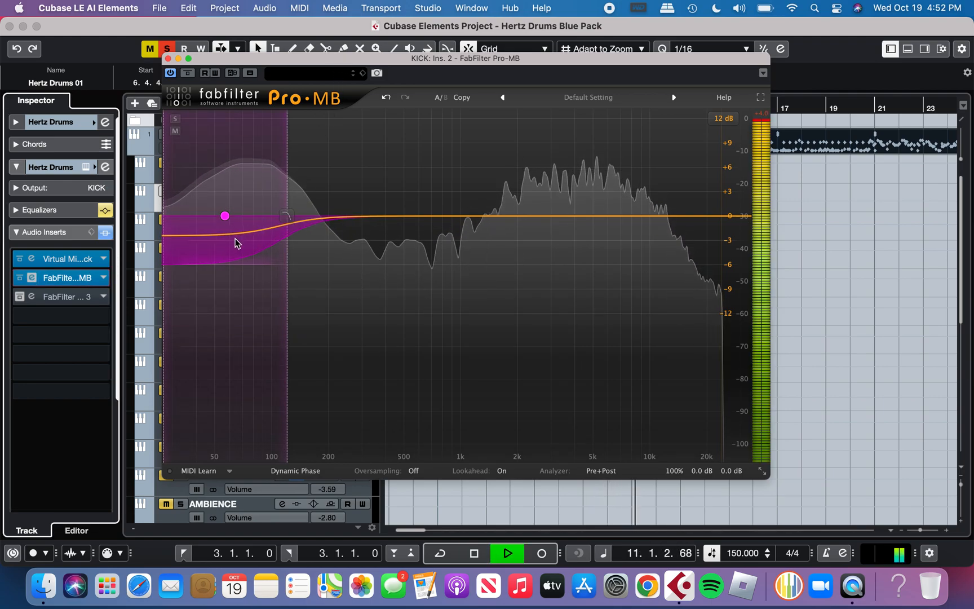
key("space")
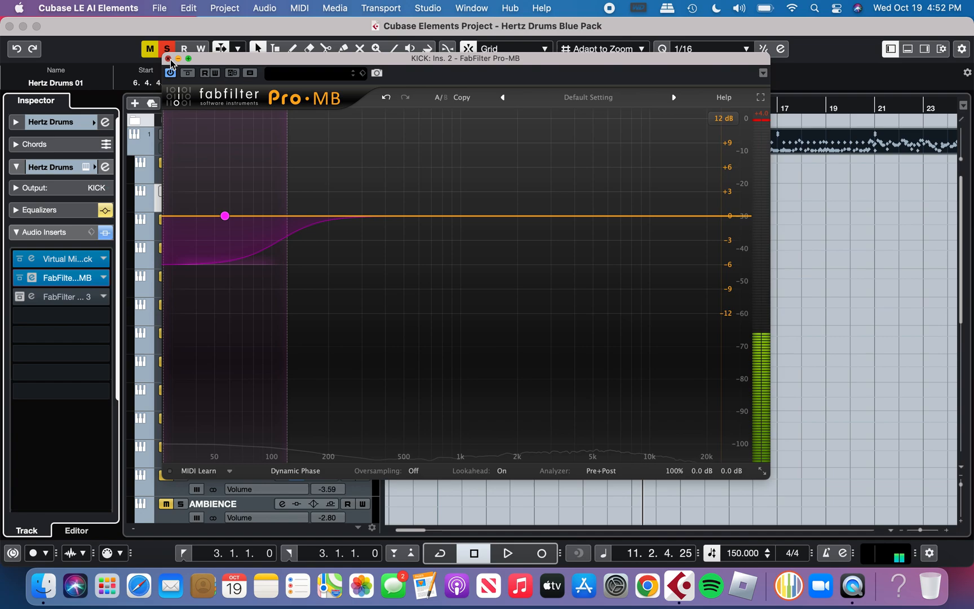
left_click(167, 59)
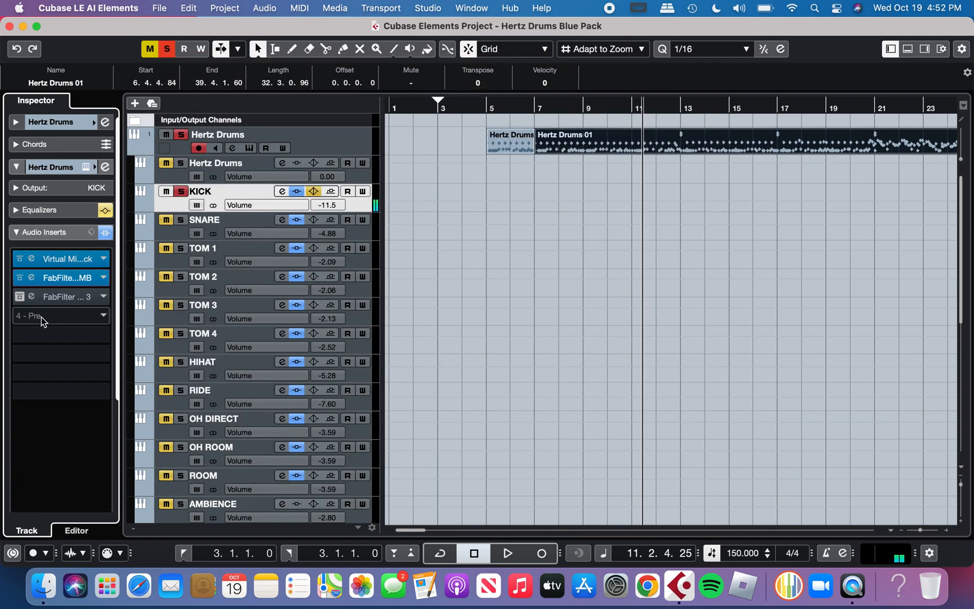
Step: Reactivate the FabFilter Pro-Q 3 insert on KICK, examine the settings of its single EQ band and close the plug-in window
left_click(19, 297)
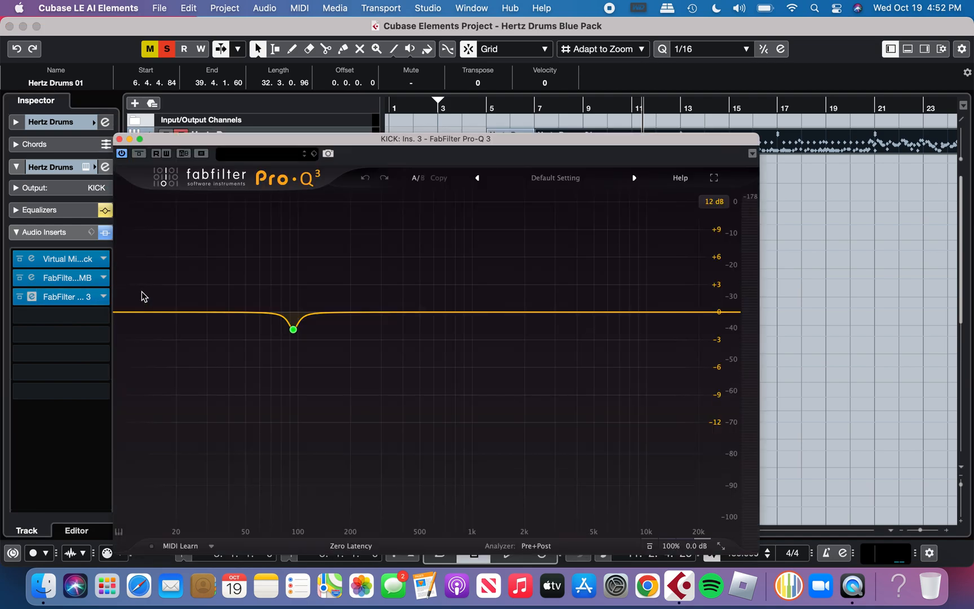
mouse_move(292, 330)
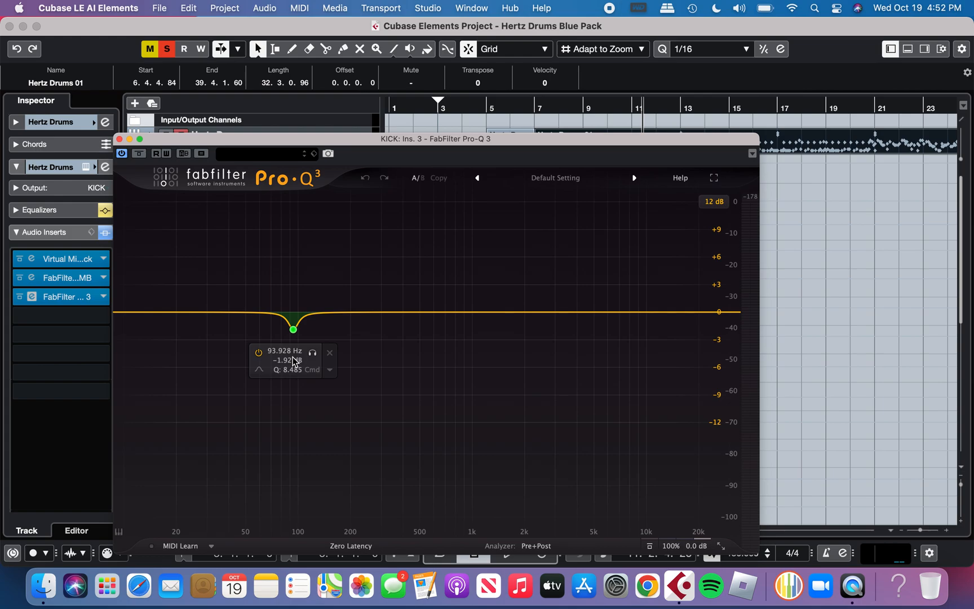
left_click(119, 139)
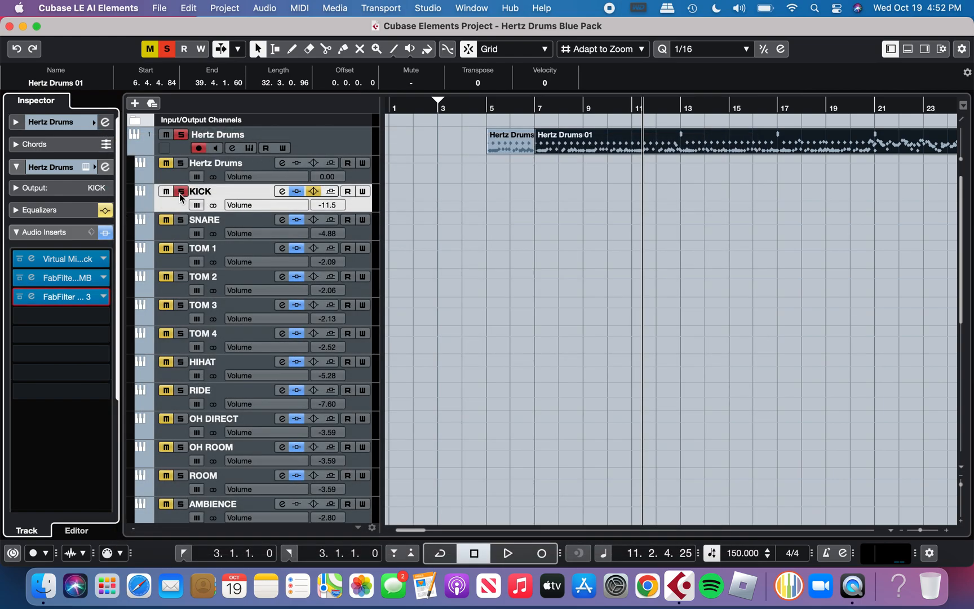
Step: Switch the solo from KICK to SNARE, with the SNARE channel selected and the playhead at bar 5
left_click(180, 220)
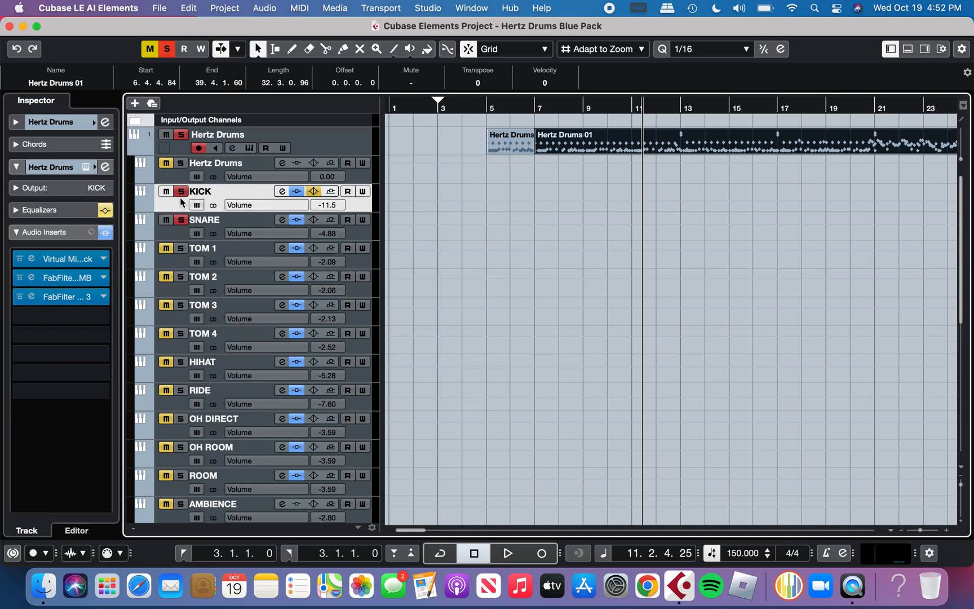
left_click(492, 110)
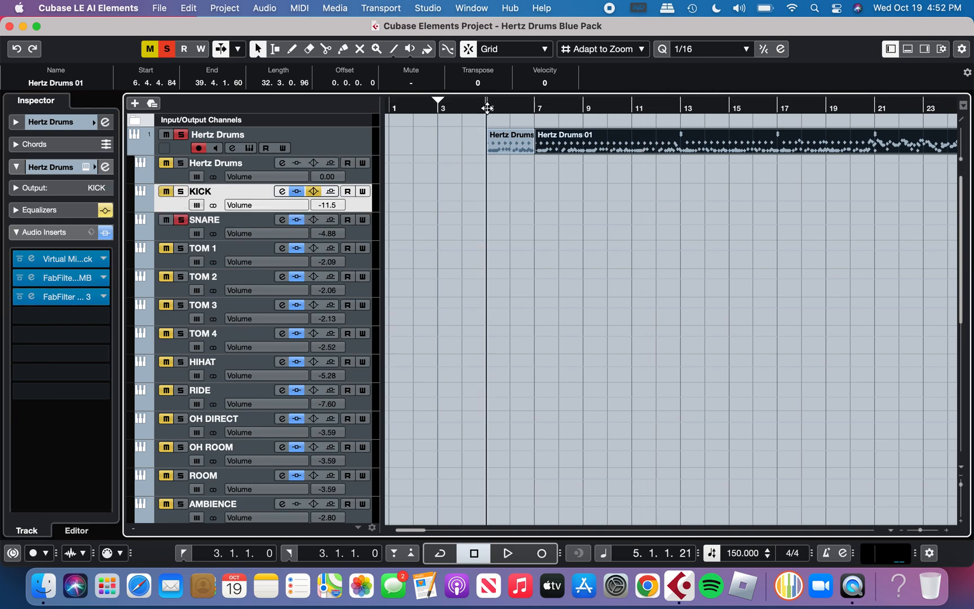
left_click(353, 233)
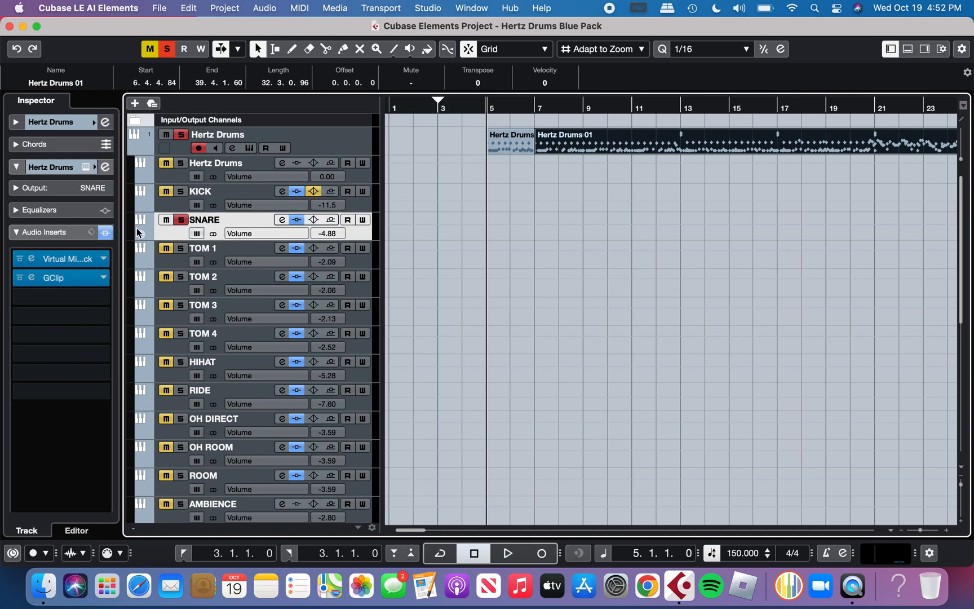
Step: Open the Hertz Drums instrument, select the snare in the kit to show its sample settings, and close the instrument window
left_click(250, 148)
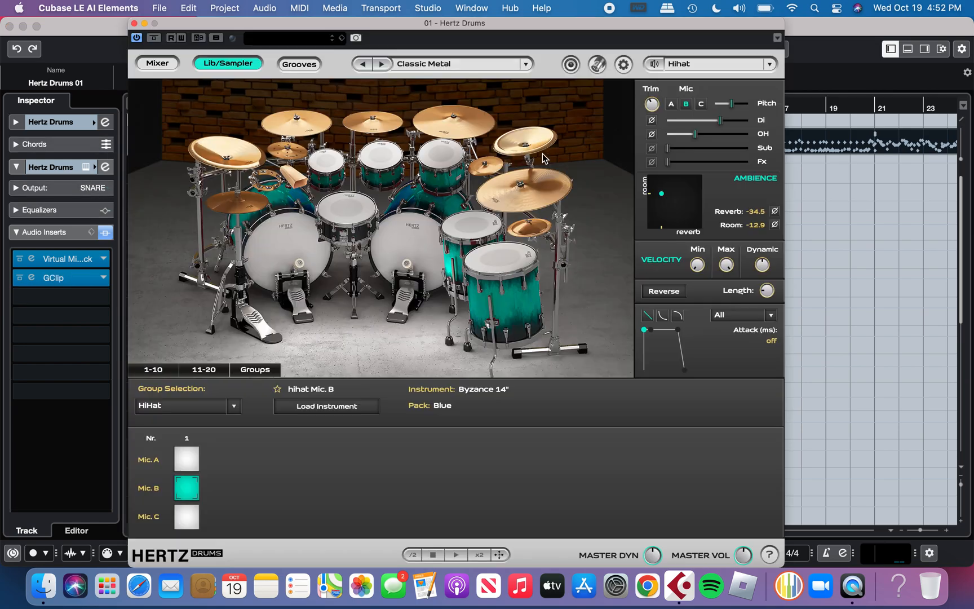
left_click(365, 206)
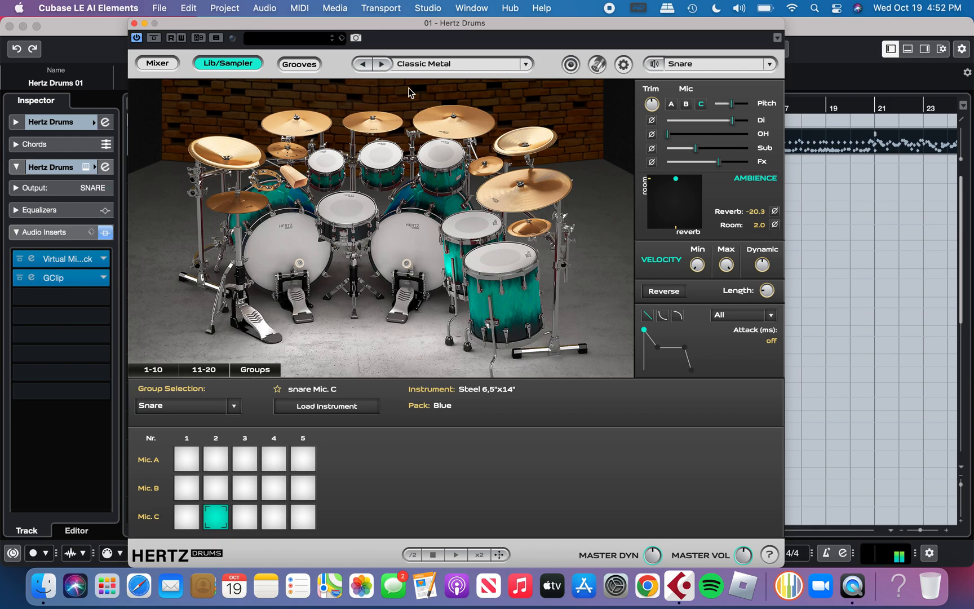
left_click(134, 23)
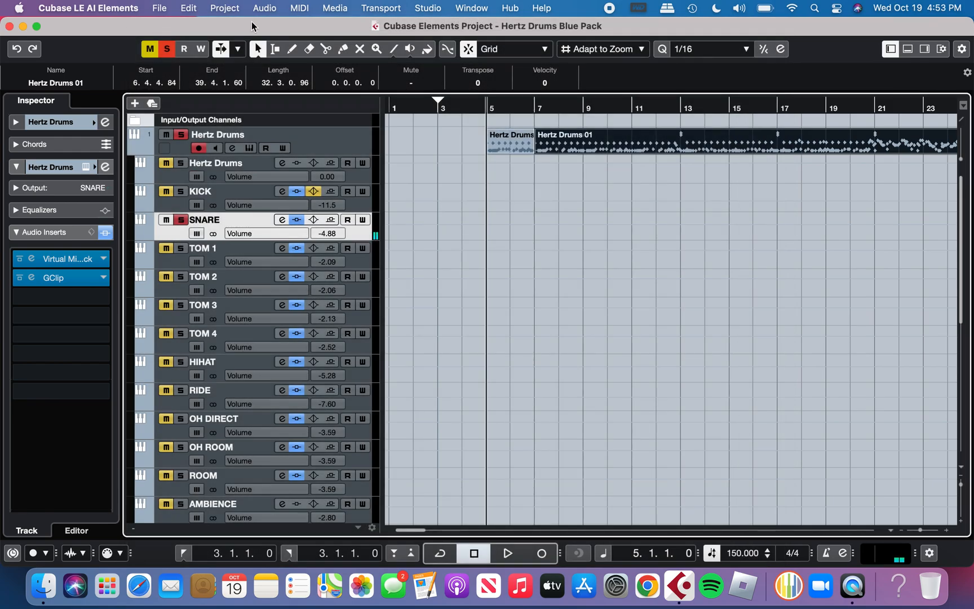
Step: Open the Virtual Mix Rack insert of the SNARE channel and examine the low-mid and low bands of its FG-S EQ
left_click(72, 263)
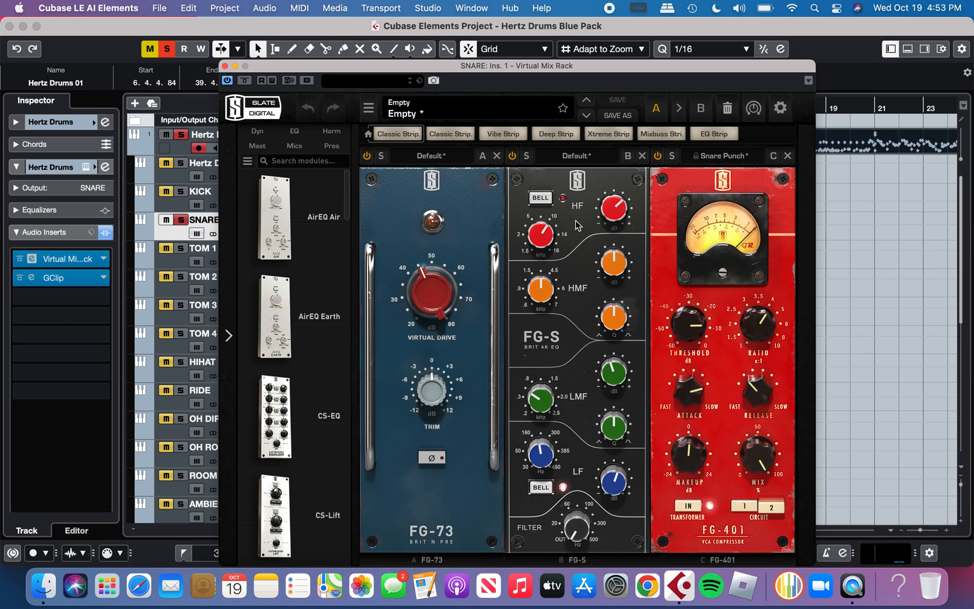
mouse_move(543, 407)
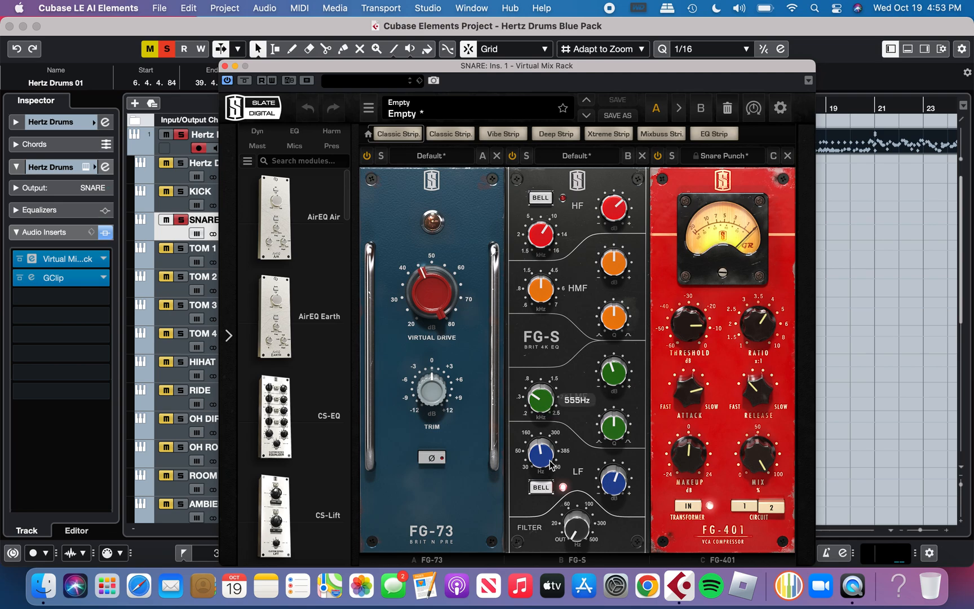
mouse_move(551, 464)
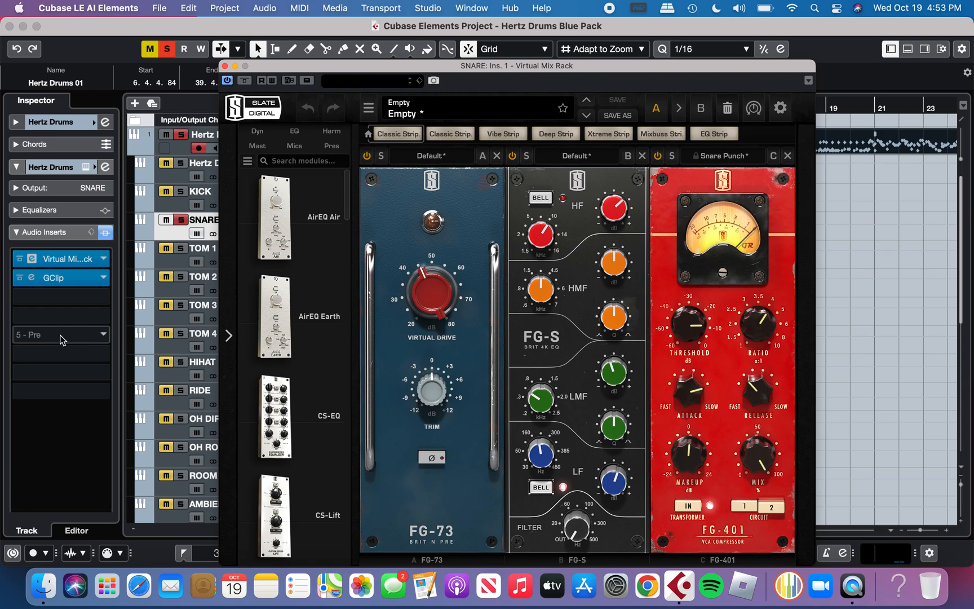
Step: Compare the snare with both inserts bypassed and with each reactivated, and close the Virtual Mix Rack window
left_click(20, 260)
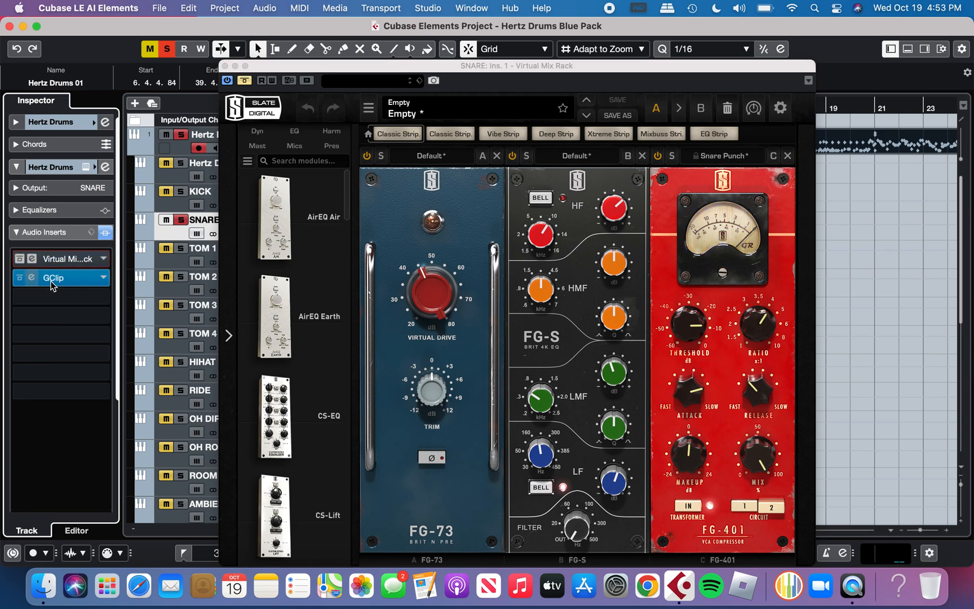
left_click(18, 275)
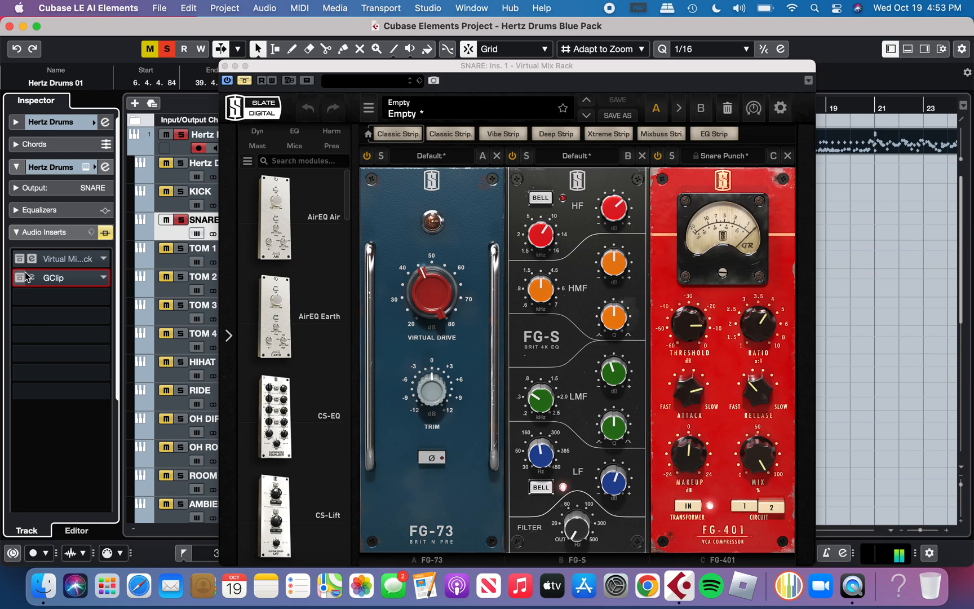
left_click(19, 260)
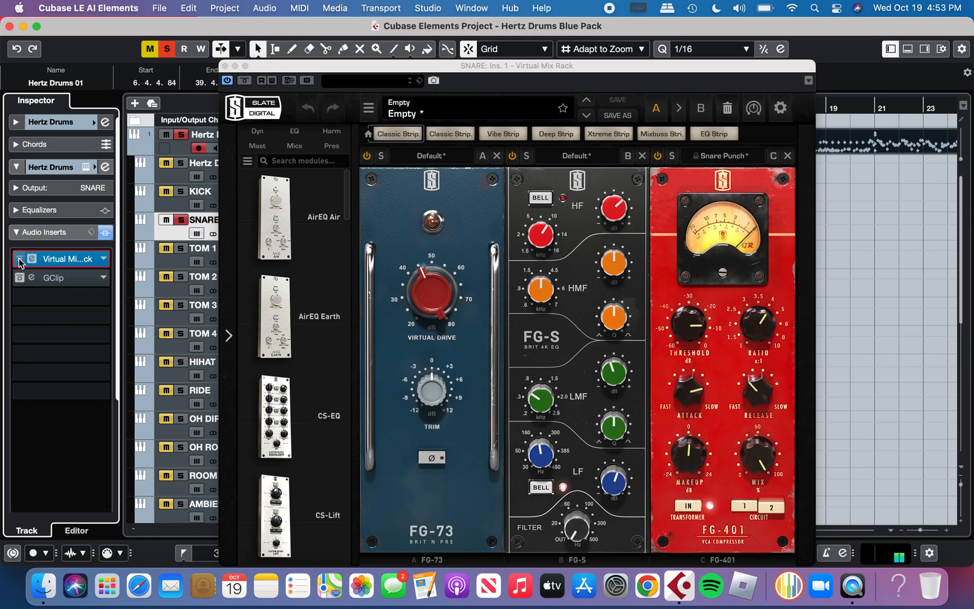
left_click(20, 277)
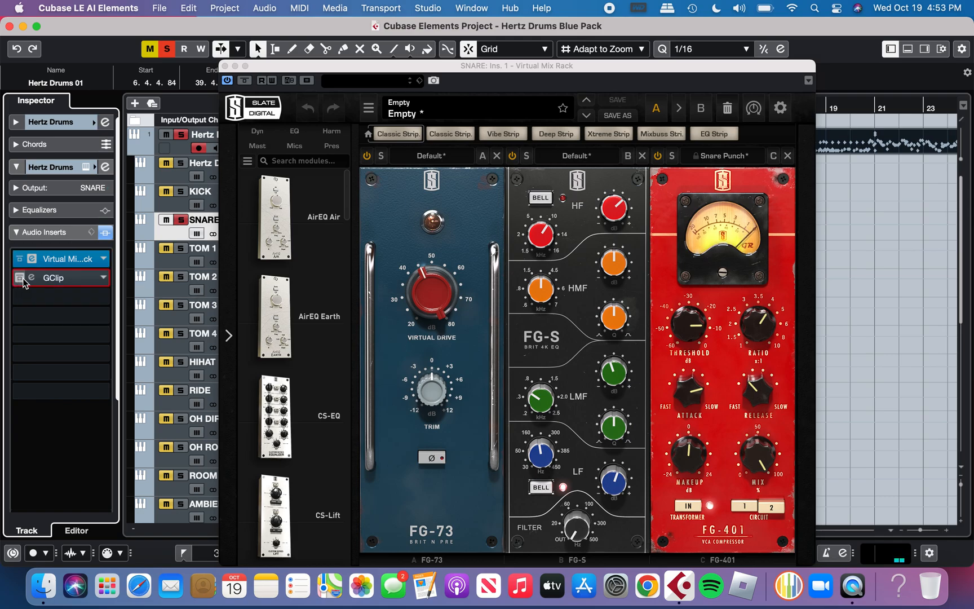
left_click(225, 65)
Step: Open GClip on SNARE, compare the snare with the clipper bypassed and active during playback, then stop and close its window
left_click(69, 279)
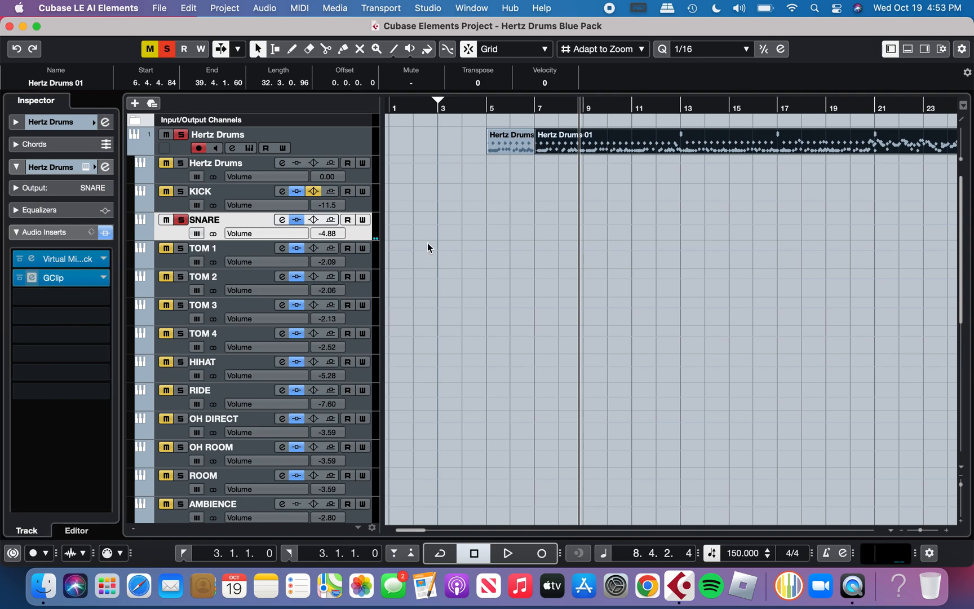
key("space")
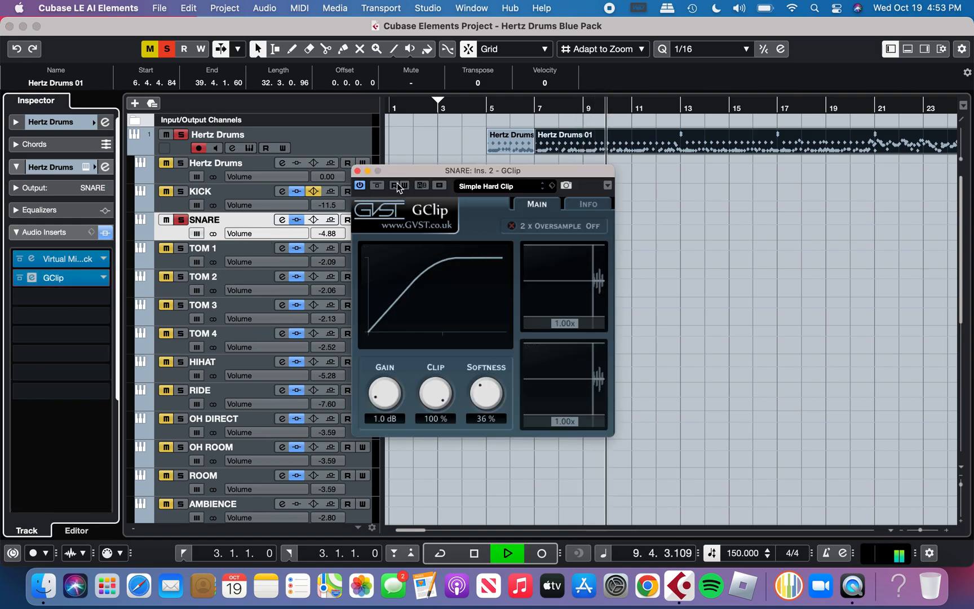
left_click(374, 185)
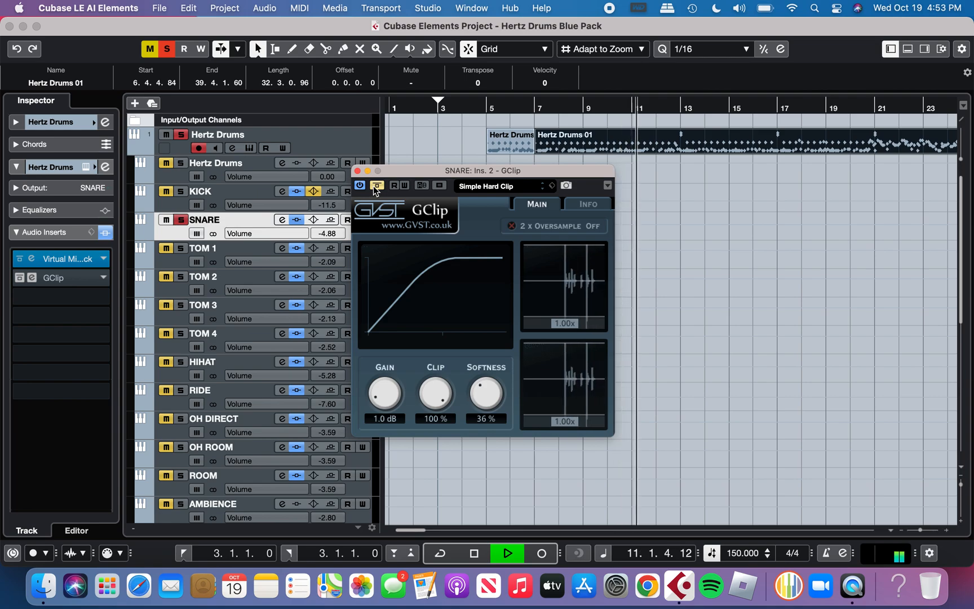
left_click(375, 186)
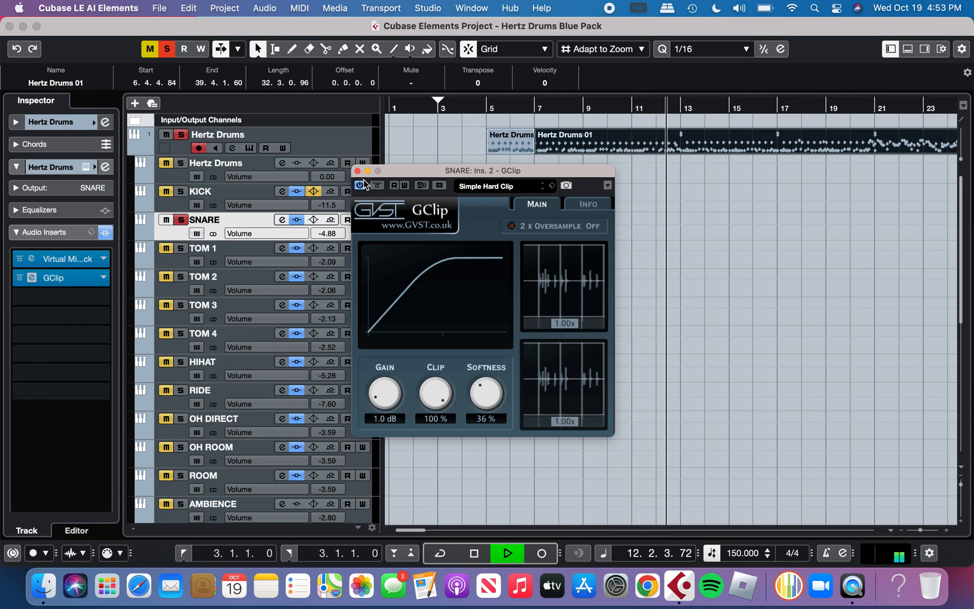
key("space")
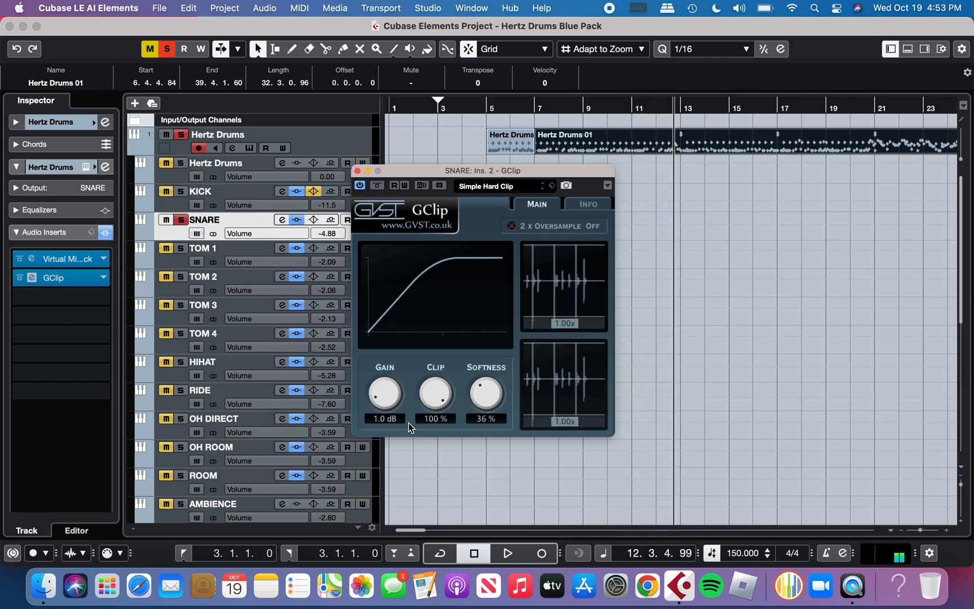
left_click(357, 171)
Step: Unsolo SNARE and look through the audio inserts of the TOM 1 to TOM 4 channels, ending on TOM 1
left_click(181, 219)
left_click(366, 258)
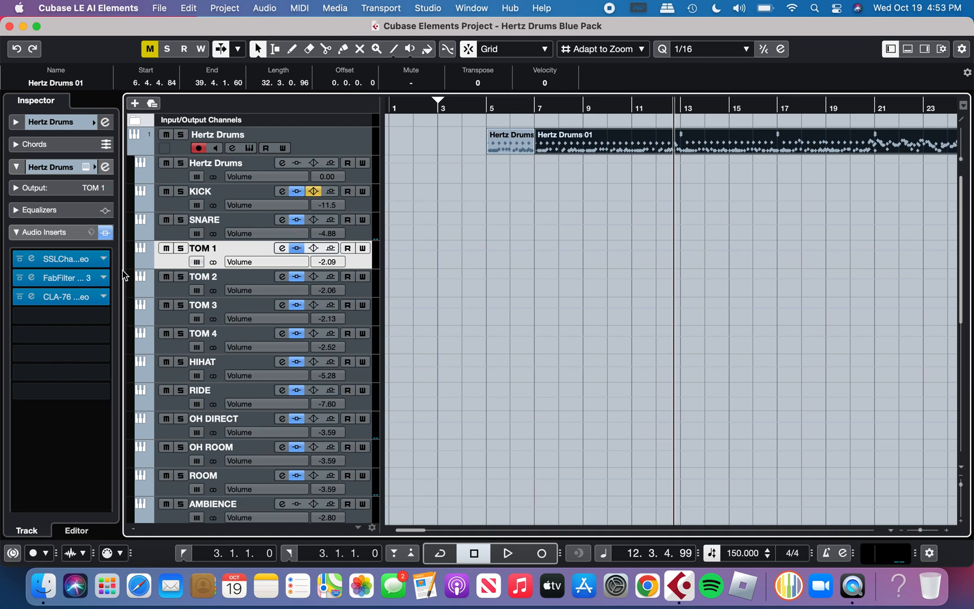
left_click(174, 288)
left_click(182, 319)
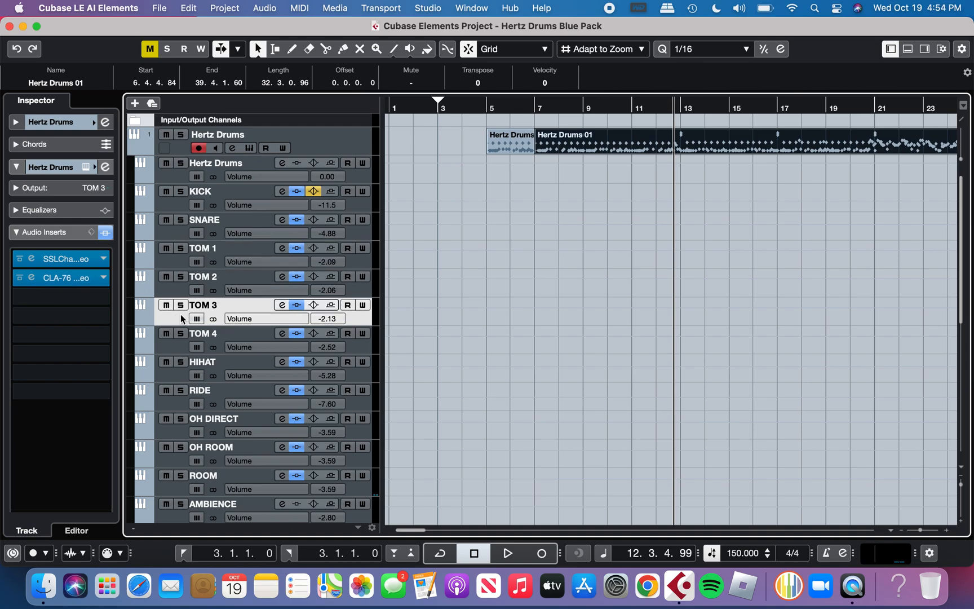
left_click(186, 346)
left_click(183, 318)
left_click(171, 290)
left_click(176, 264)
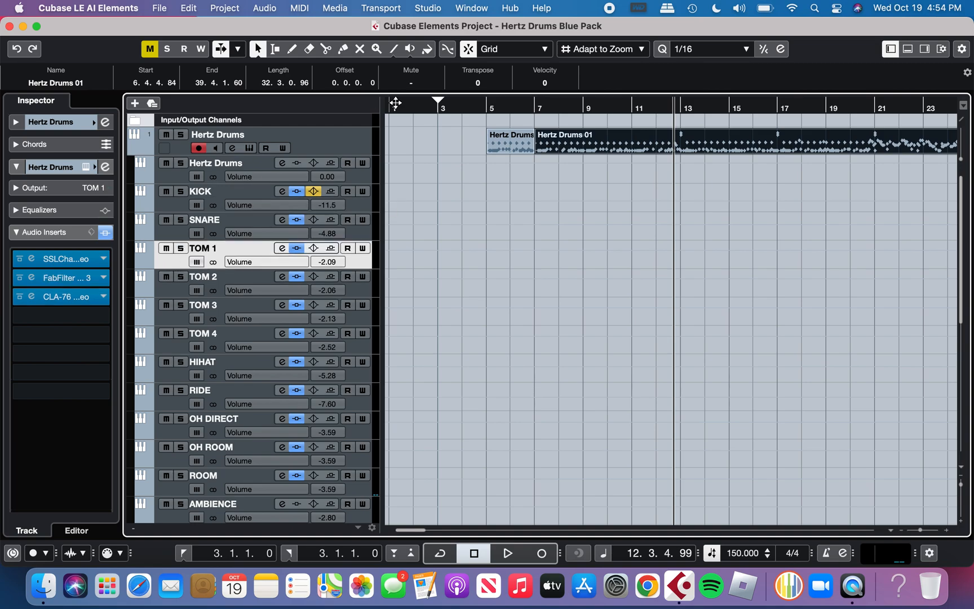
Step: Solo the TOM 1 to TOM 4 channels and set the playhead to bar 21
left_click(485, 106)
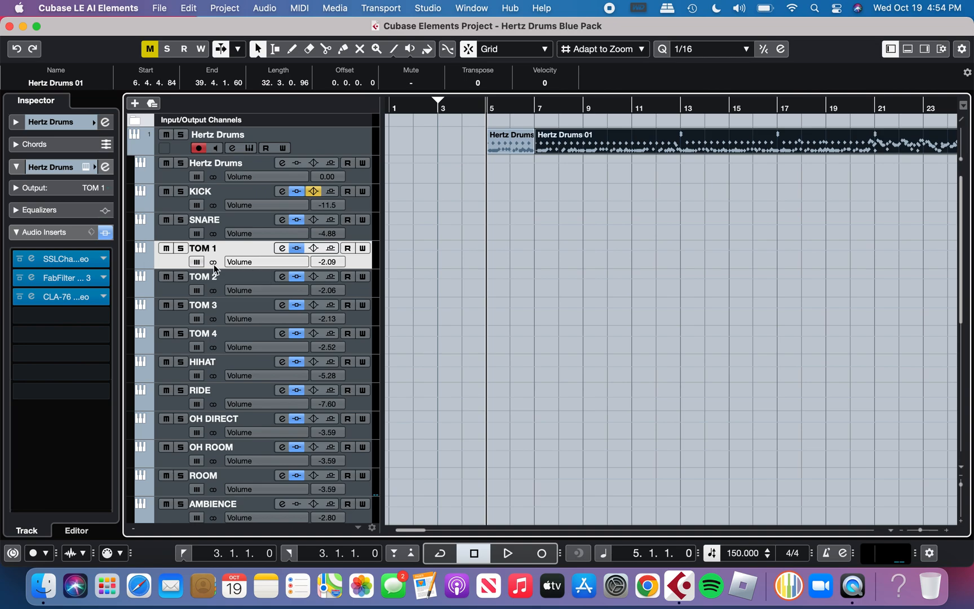
left_click(180, 248)
scroll(667, 182, "right", 5)
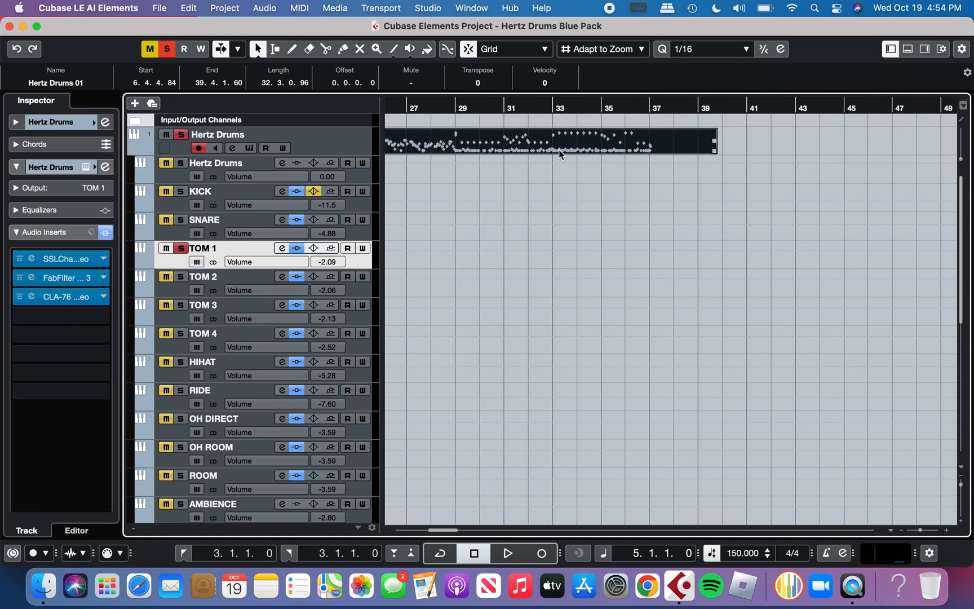
scroll(564, 136, "left", 2)
left_click(444, 113)
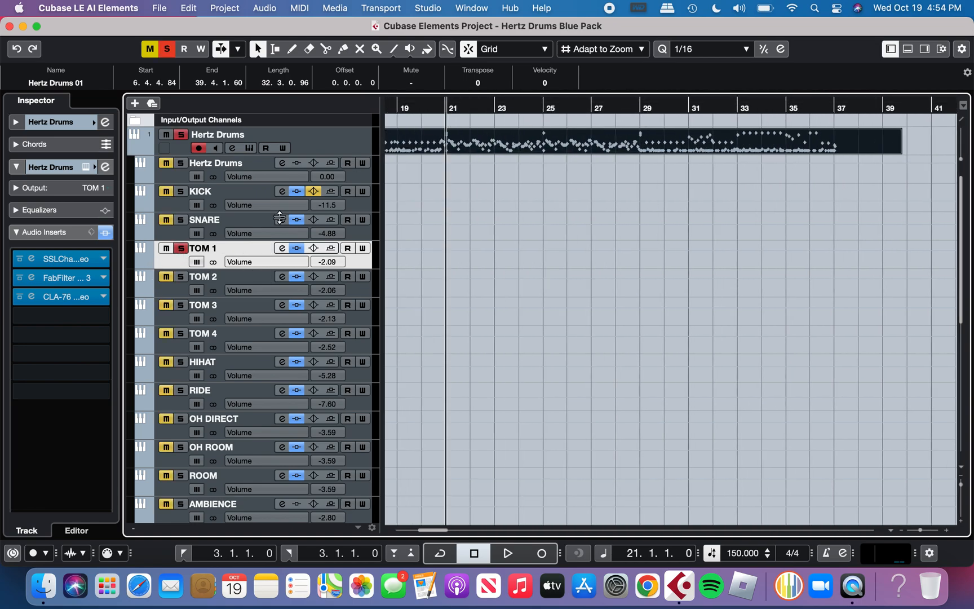
left_click_drag(183, 304, 180, 330)
Step: Play the soloed toms from bar 21, stop playback, and unsolo TOM 2 to TOM 4 so only TOM 1 stays soloed
key("space")
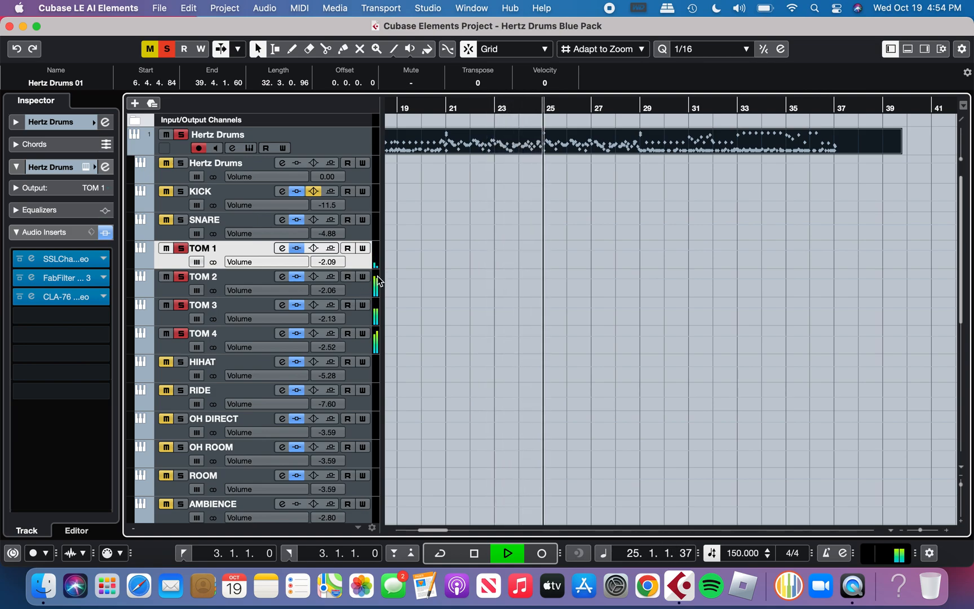
key("space")
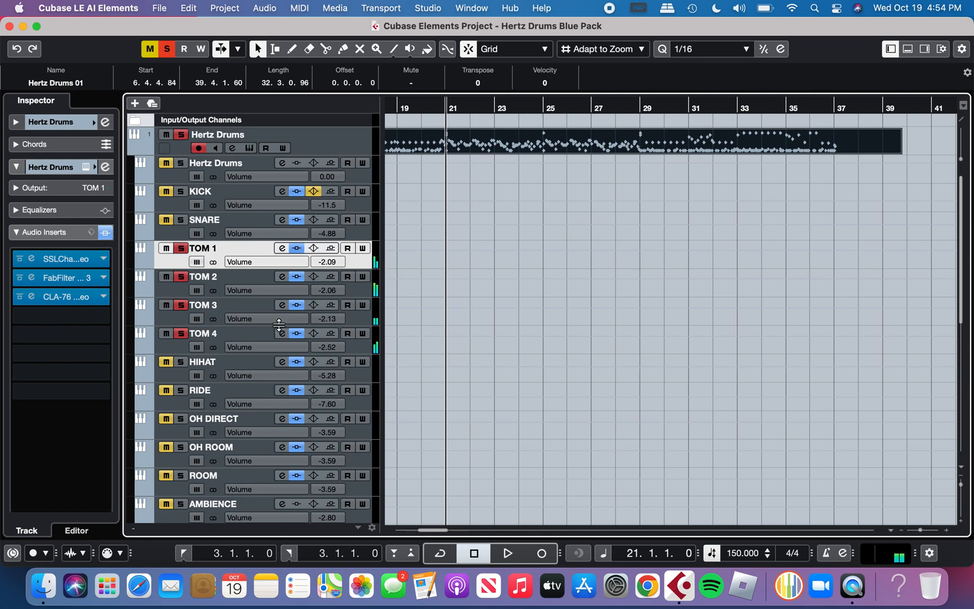
left_click(181, 334)
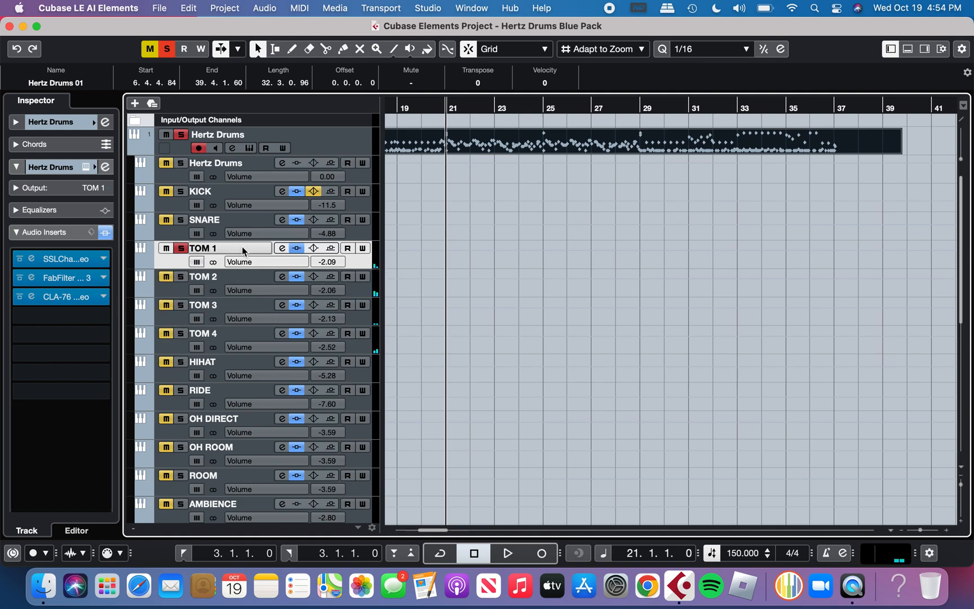
Step: Open SSLChannel on TOM 1, examine its low-mid, high-mid, high-frequency and high-pass filter settings, and close its window
left_click(79, 260)
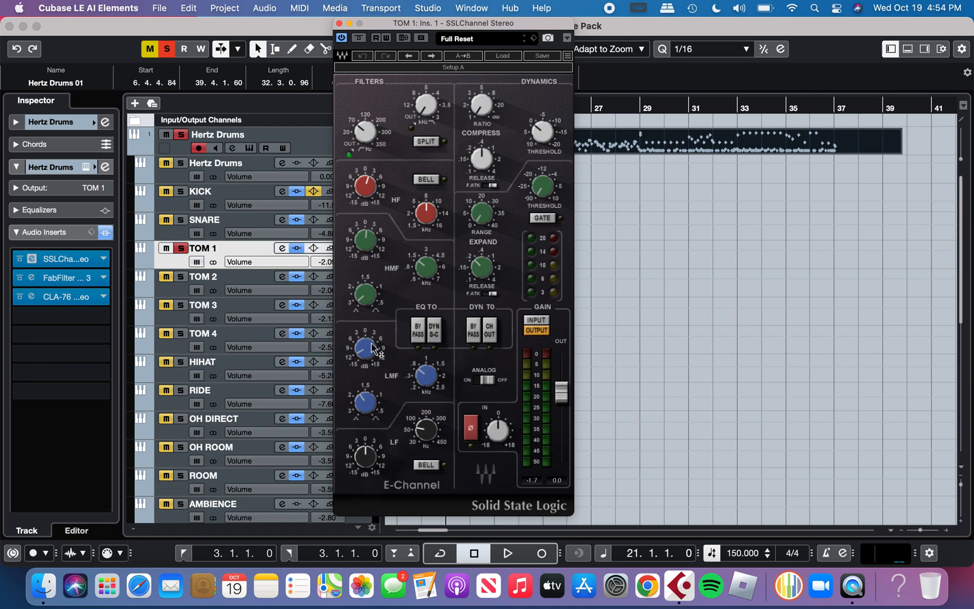
mouse_move(363, 355)
left_click_drag(365, 239, 366, 237)
left_click(426, 268)
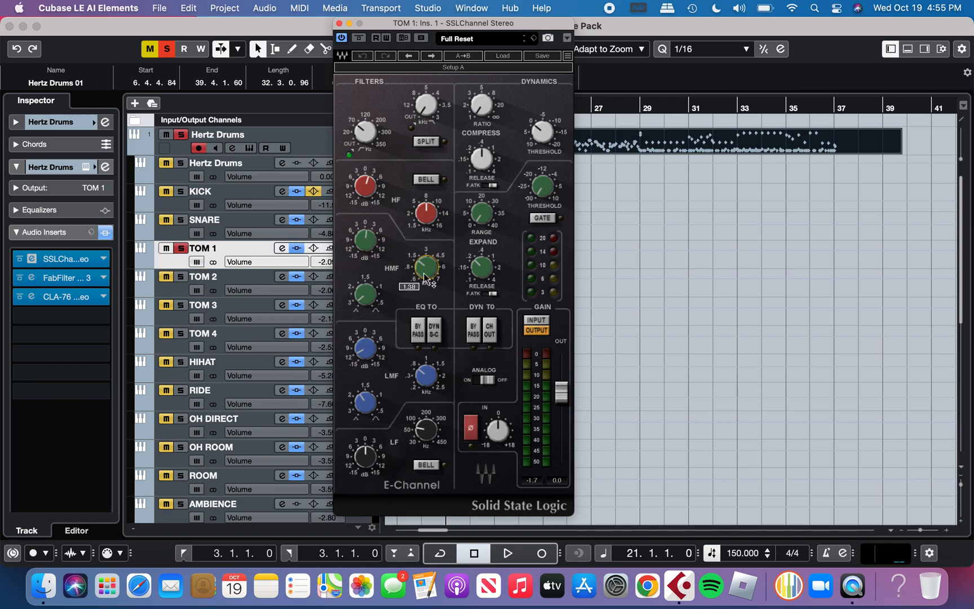
left_click(364, 188)
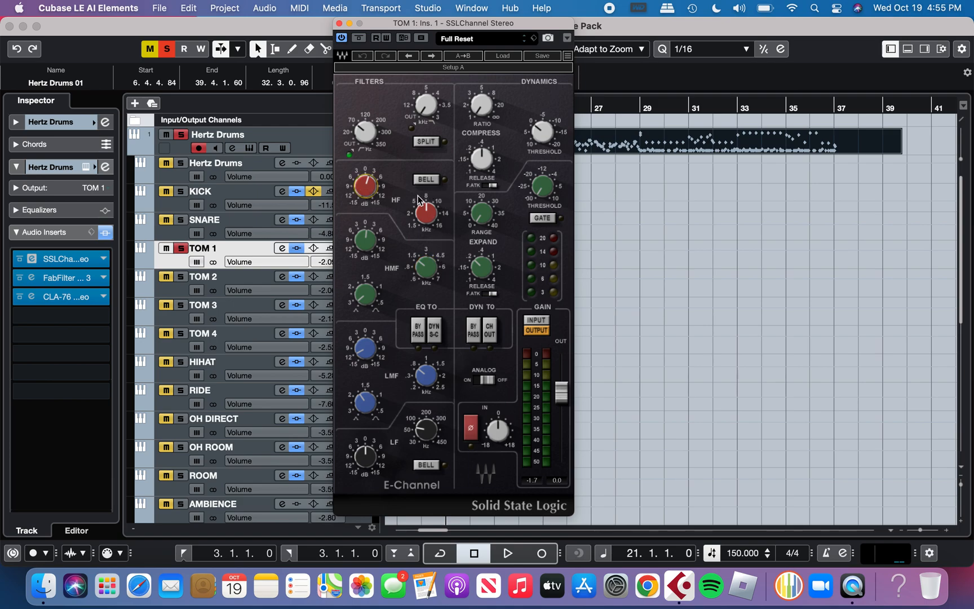
left_click(362, 135)
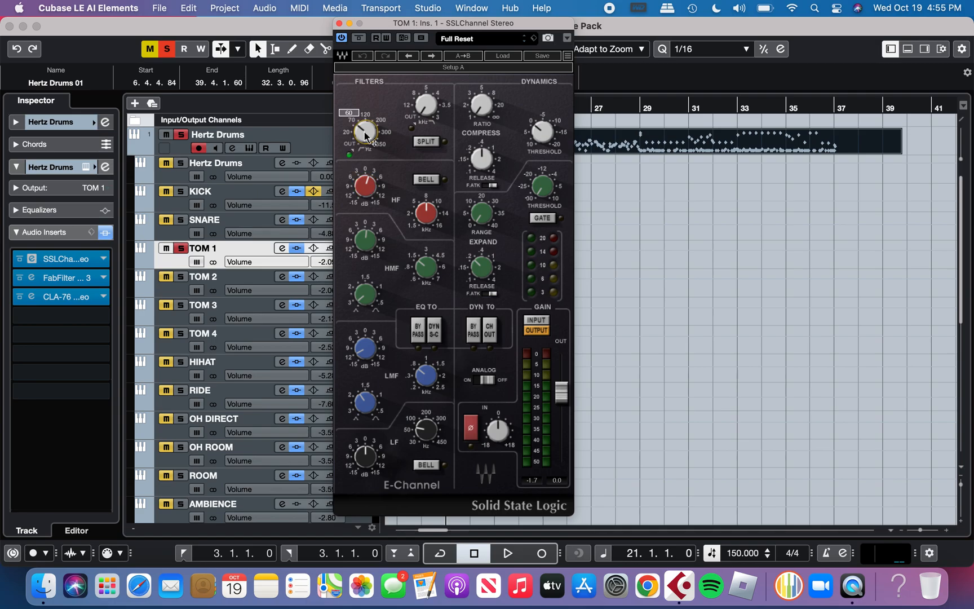
left_click(339, 23)
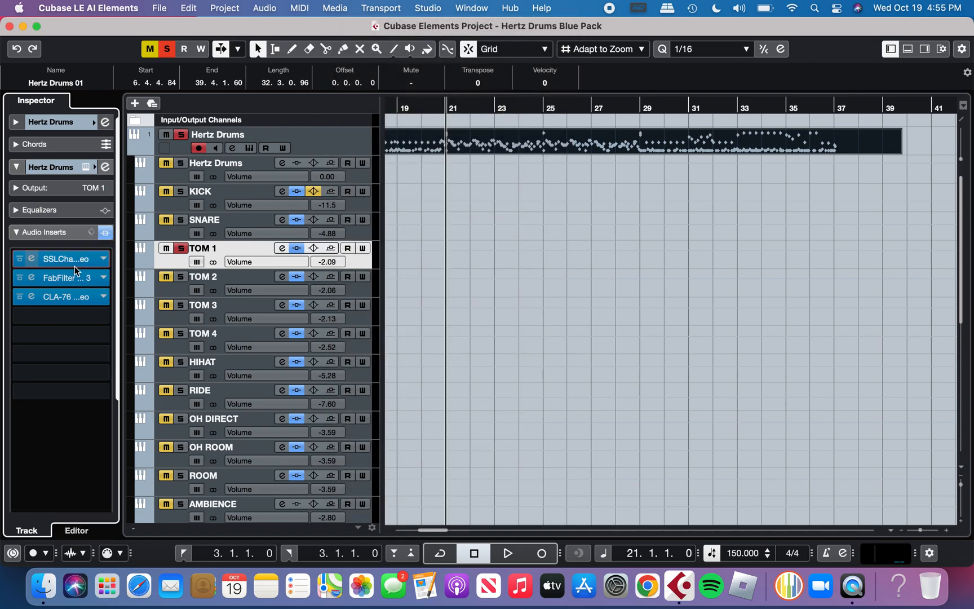
Step: Bypass all three TOM 1 inserts, play the tom, re-enable only SSLChannel during playback to compare, and stop
left_click(19, 277)
left_click(19, 297)
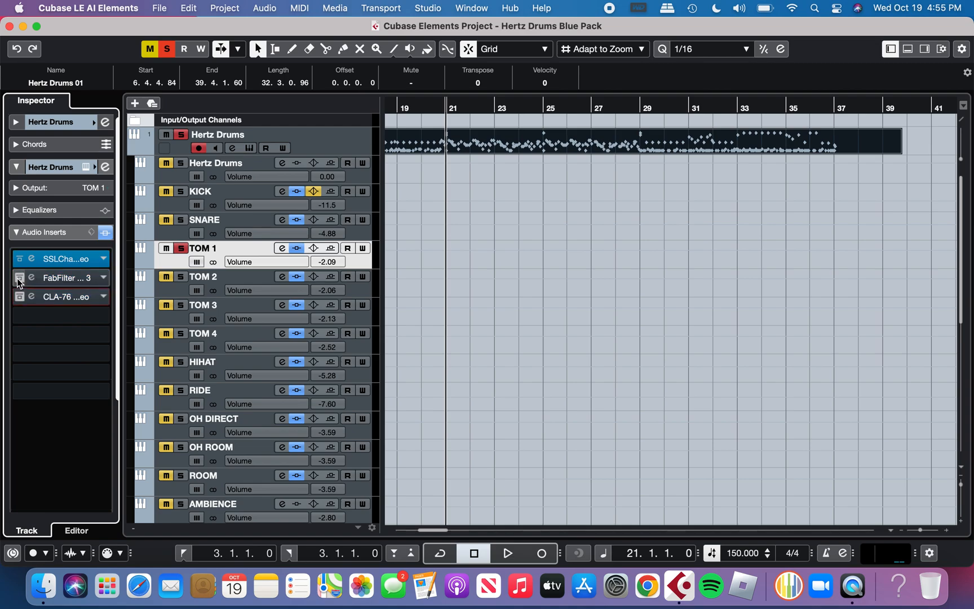
left_click(26, 259)
key("space")
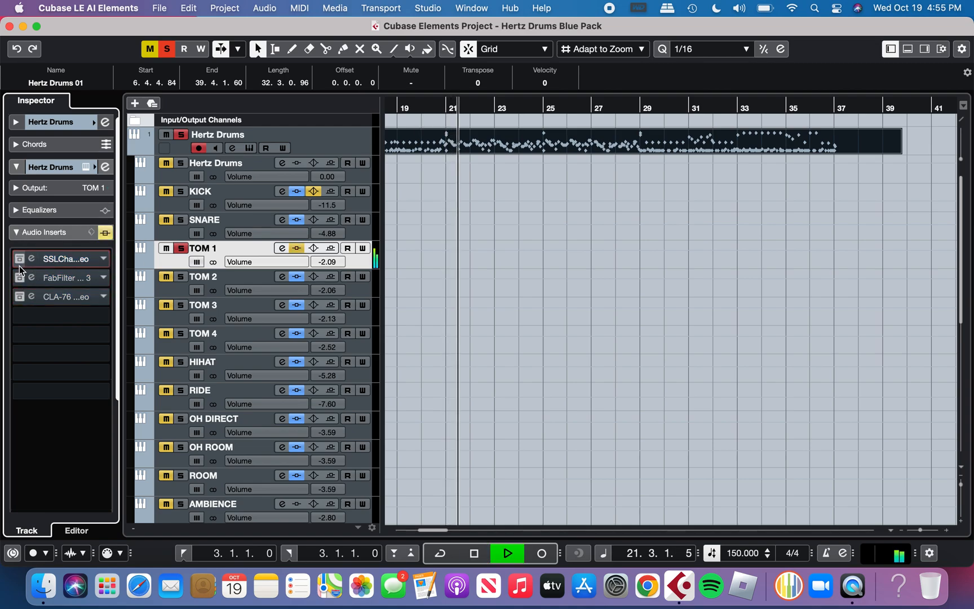
left_click(18, 258)
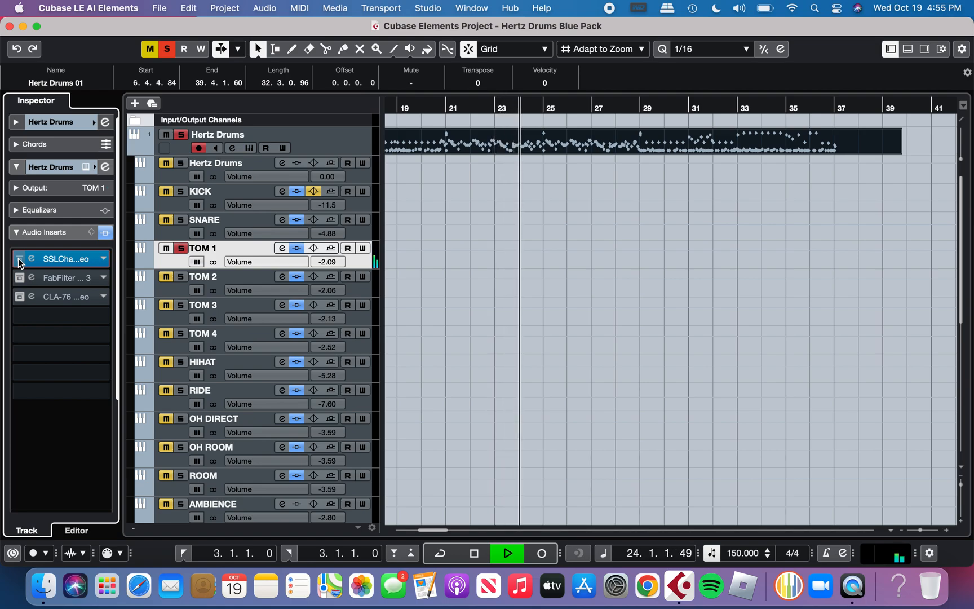
key("space")
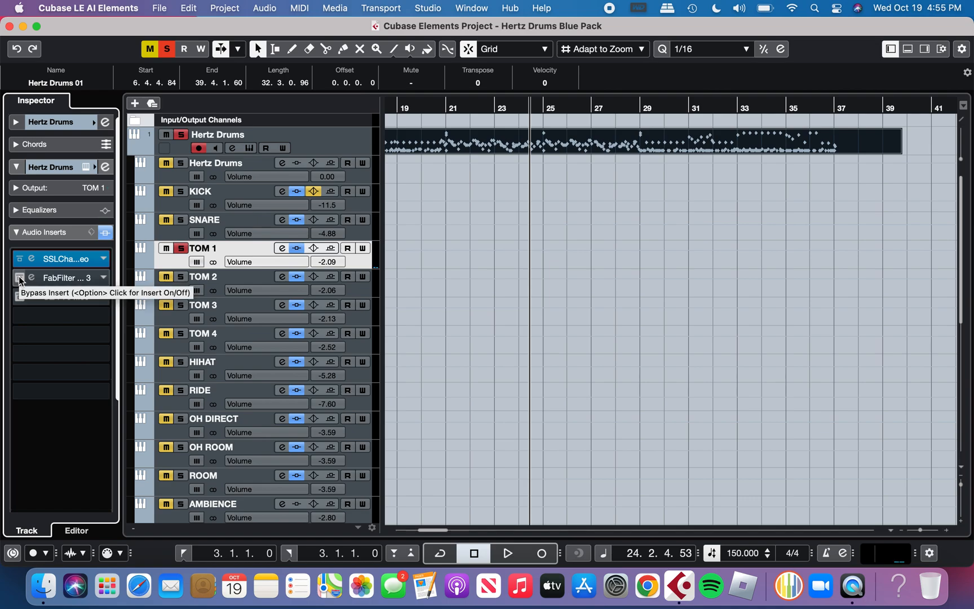
Step: Enable and open FabFilter Pro-Q 3 on TOM 1, compare it bypassed and active during playback, then close it and stop
left_click(19, 276)
left_click(71, 282)
mouse_move(441, 213)
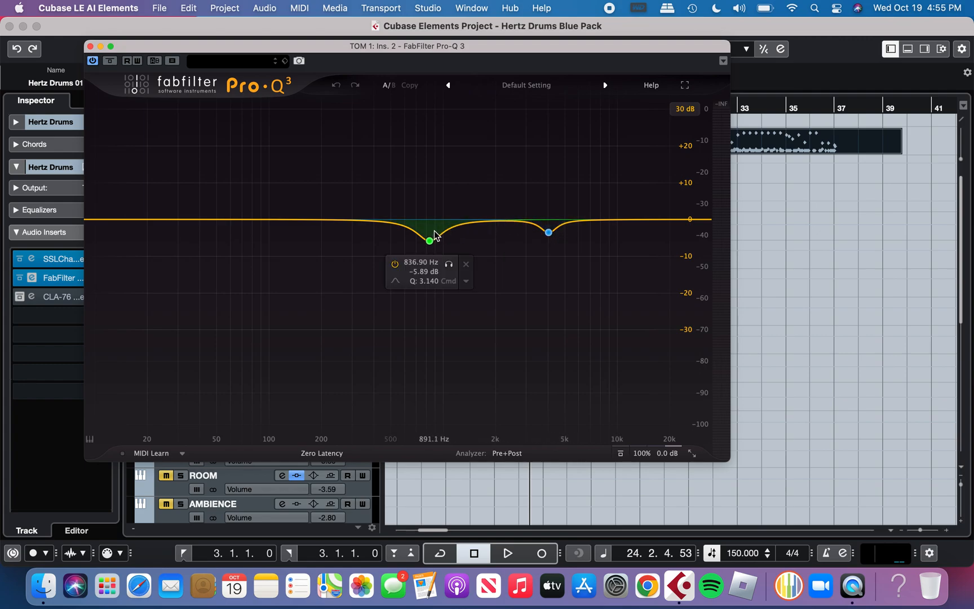
left_click(109, 61)
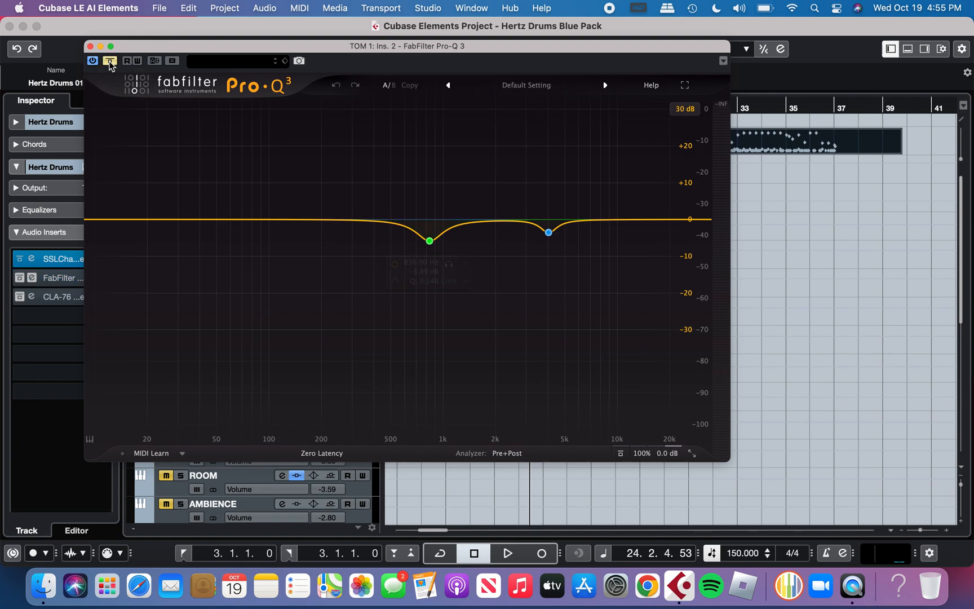
key("space")
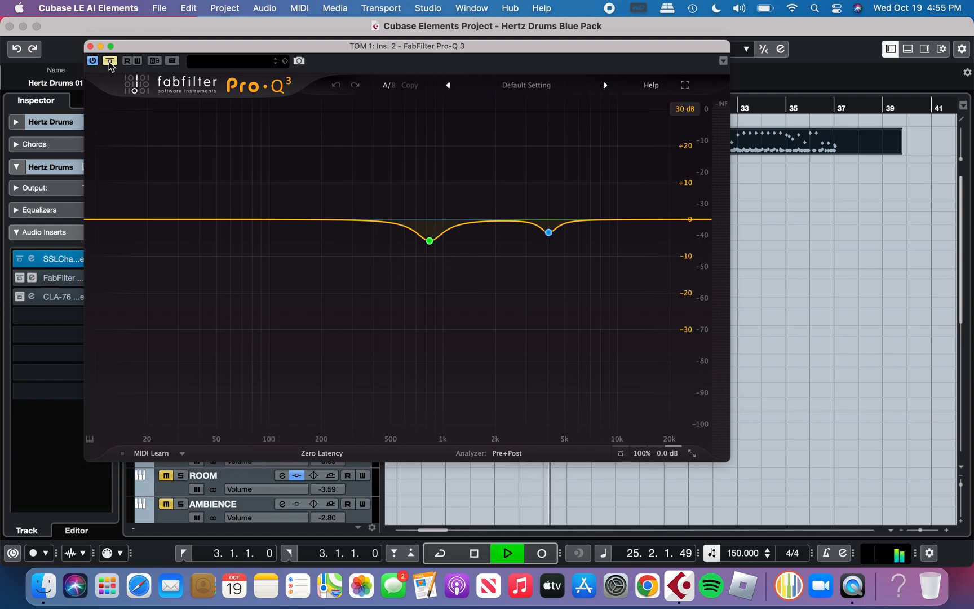
left_click(110, 61)
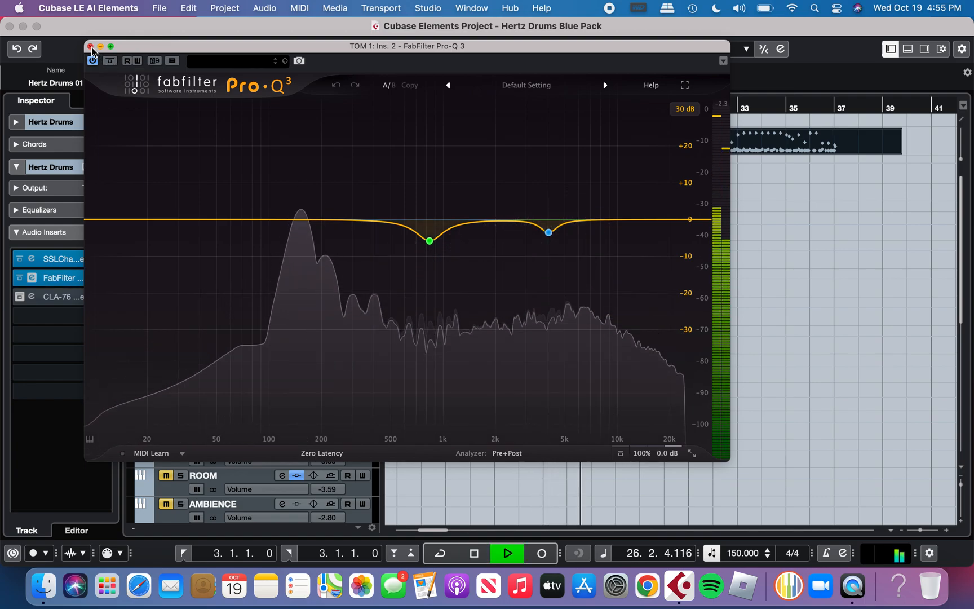
left_click(90, 47)
key("space")
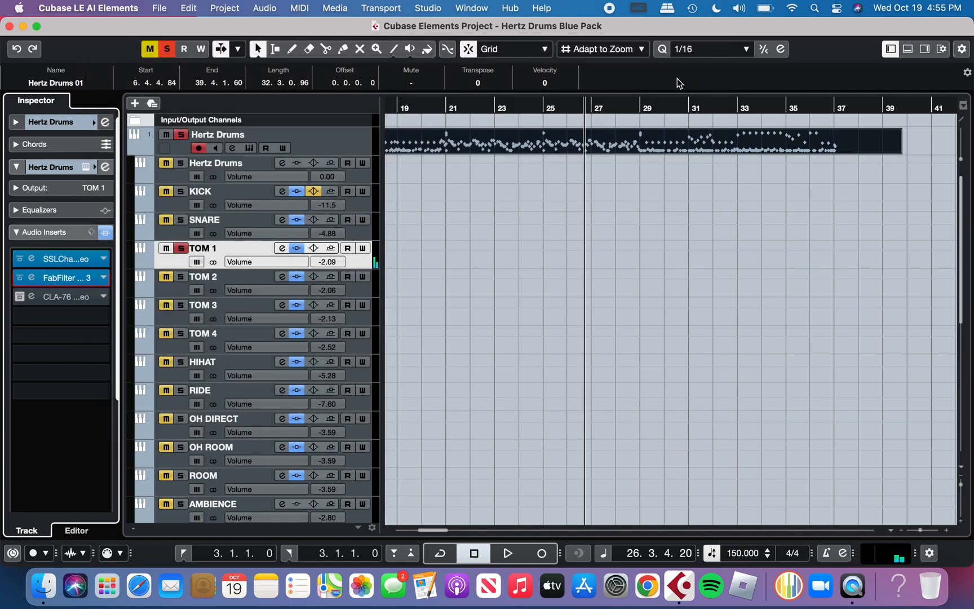
Step: Enable and open CLA-76 on TOM 1, compare it bypassed and active while playing from bar 21, then stop and close it
left_click(446, 108)
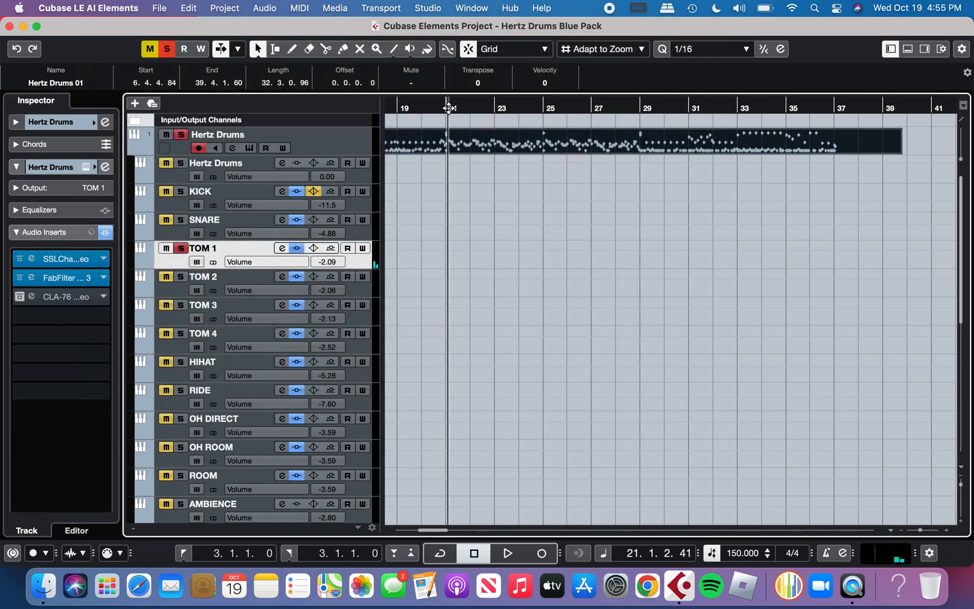
left_click(17, 297)
left_click(48, 297)
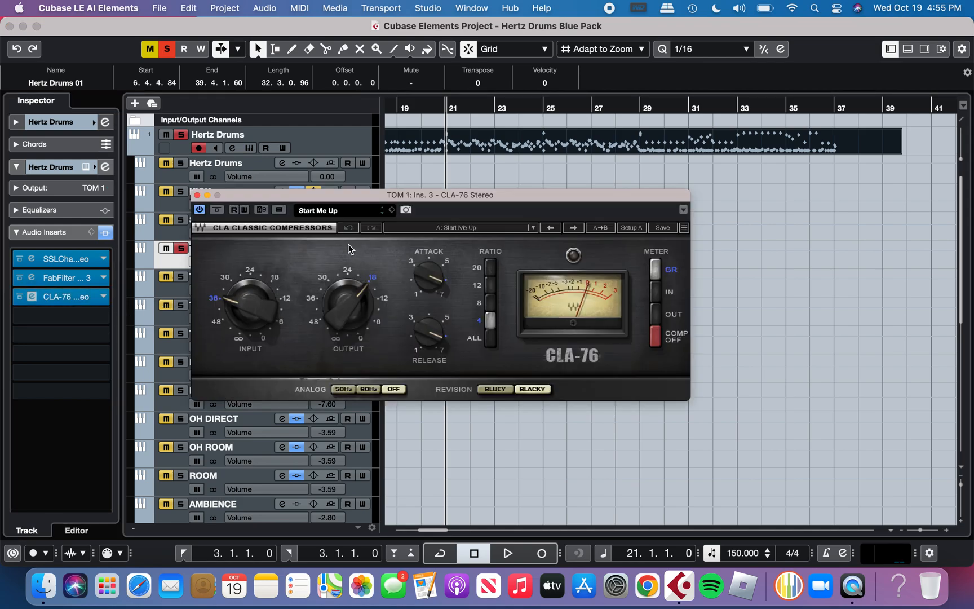
left_click(217, 210)
key("space")
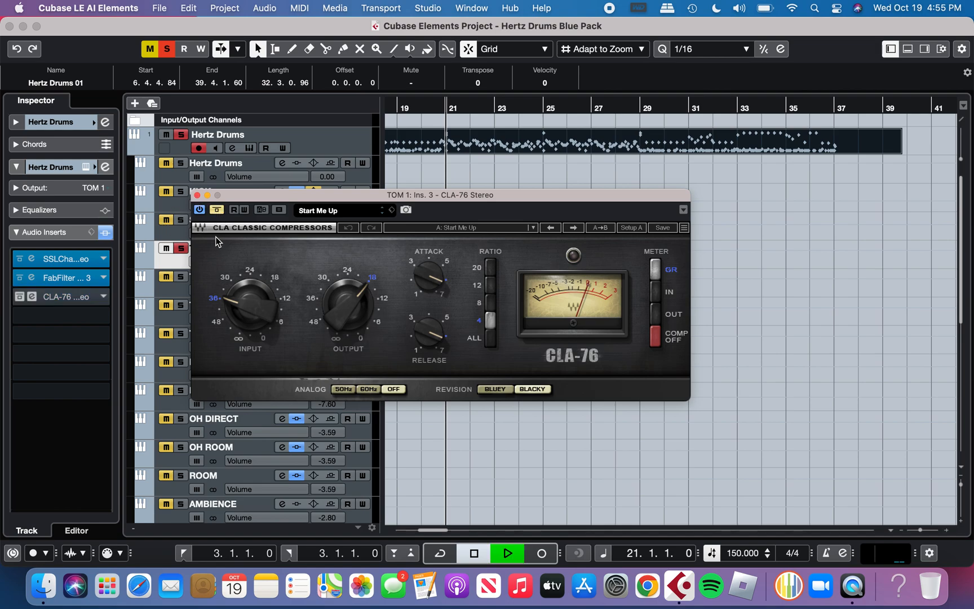
left_click(217, 210)
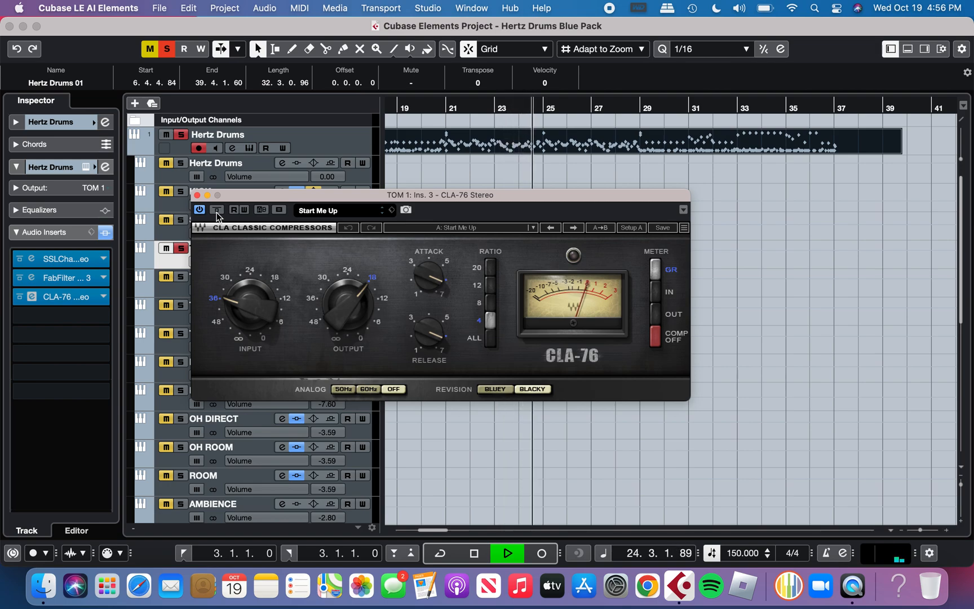
key("space")
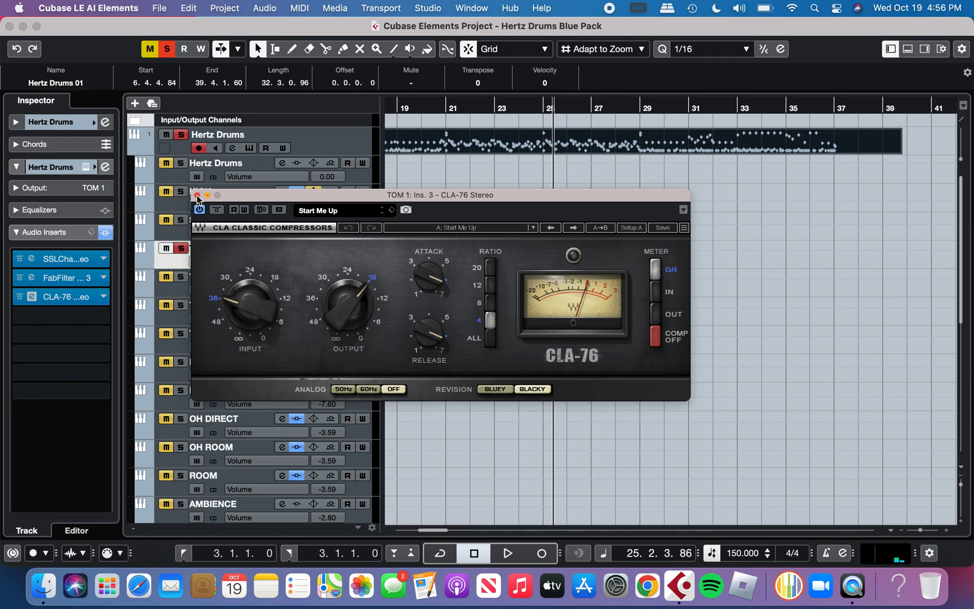
left_click(196, 195)
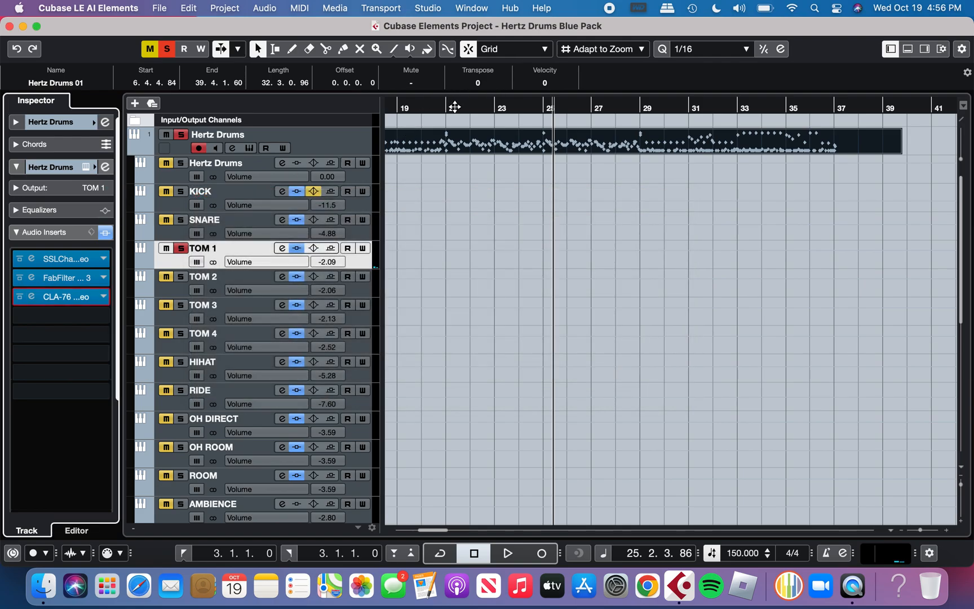
Step: Return the playhead to bar 21, unsolo TOM 1, and check the SSLChannel settings on TOM 2, closing its window
left_click(454, 106)
left_click(181, 248)
left_click(180, 285)
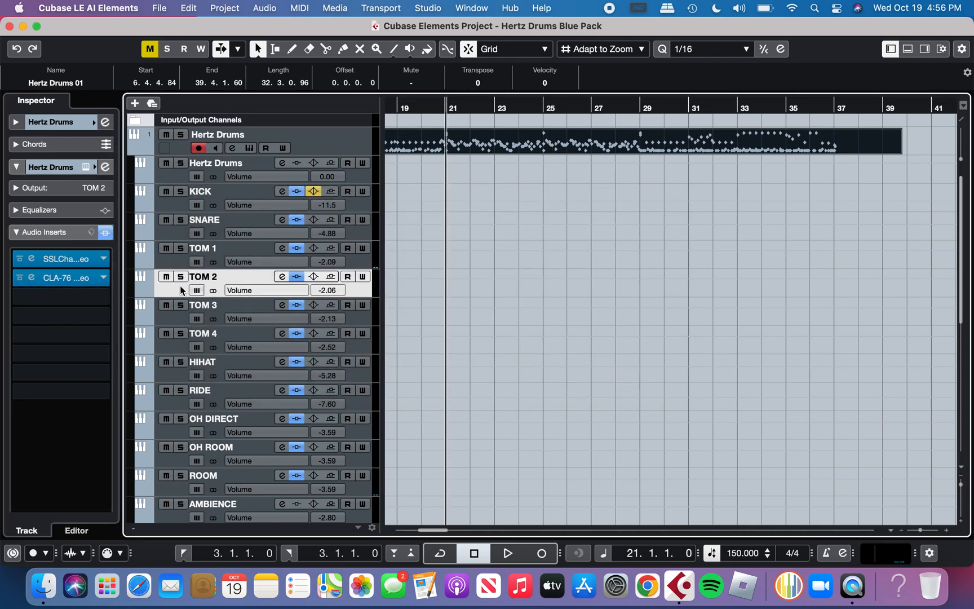
left_click(69, 272)
left_click(32, 258)
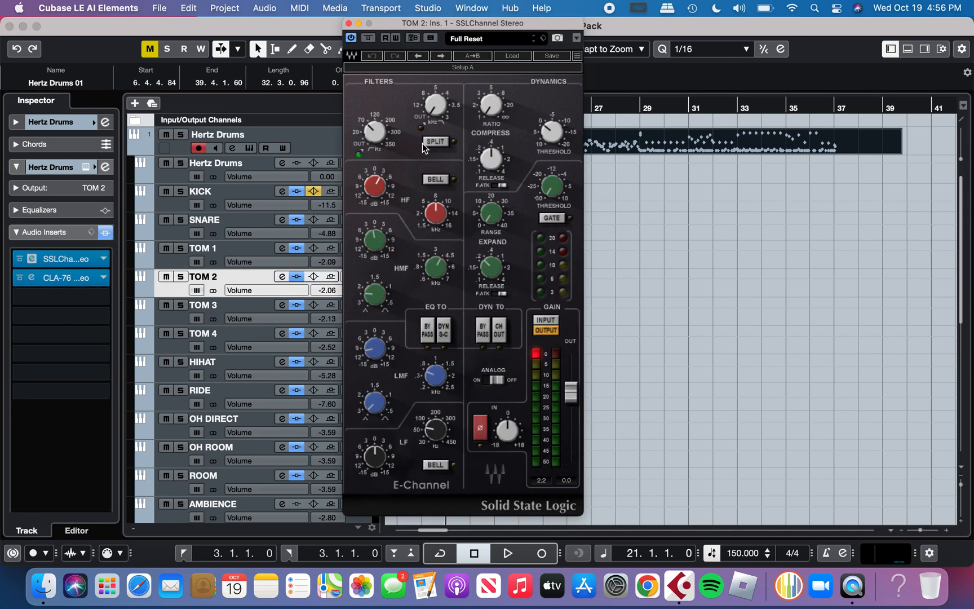
left_click(348, 24)
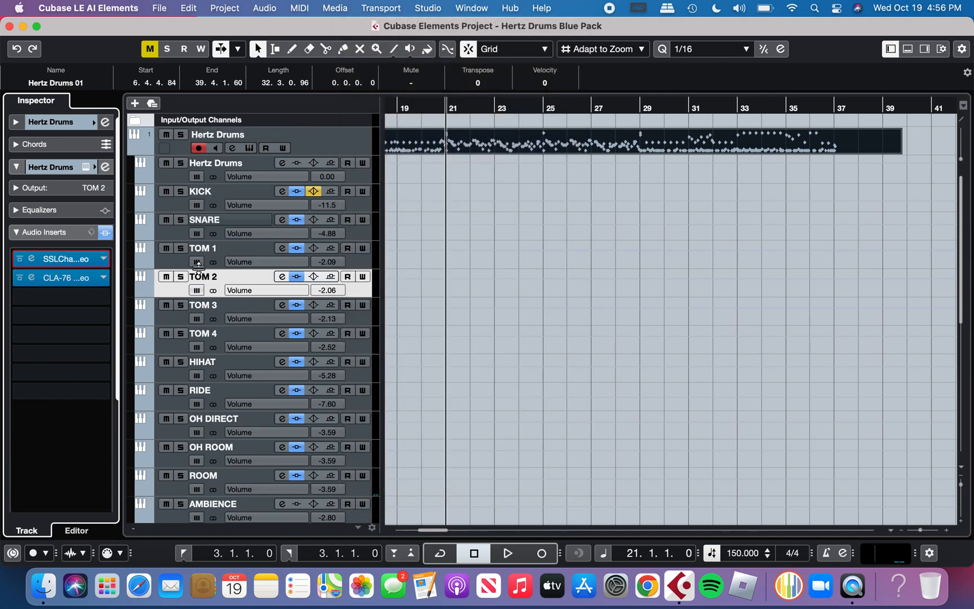
Step: Look through the audio inserts of the TOM 3 and TOM 4 channels, ending on TOM 4
left_click(178, 314)
left_click(180, 348)
left_click(181, 323)
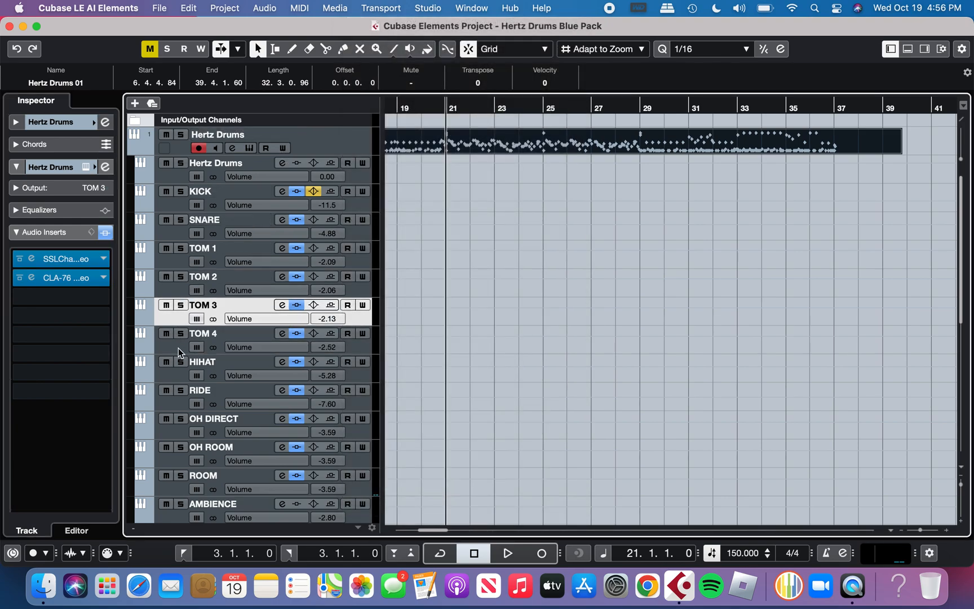
left_click(178, 347)
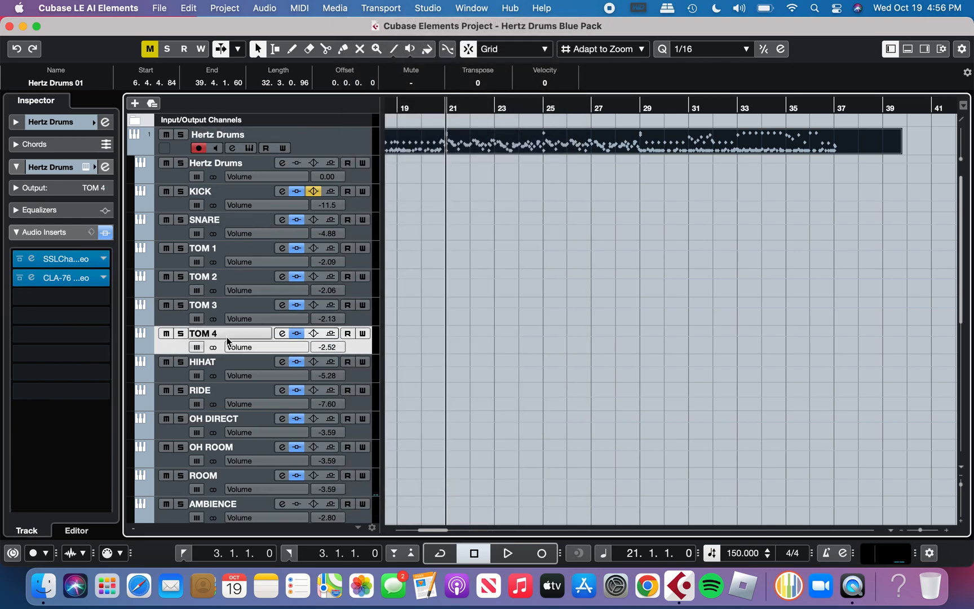
Step: Select the HIHAT channel, set the playhead to bar 7, and open its FabFilter Pro-Q 3 insert
scroll(461, 161, "left", 10)
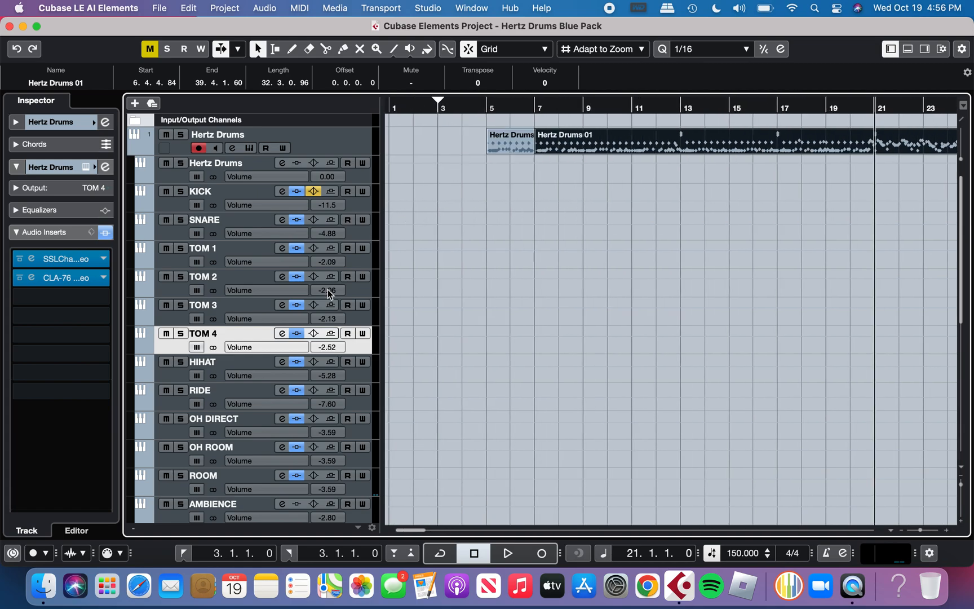
left_click(366, 376)
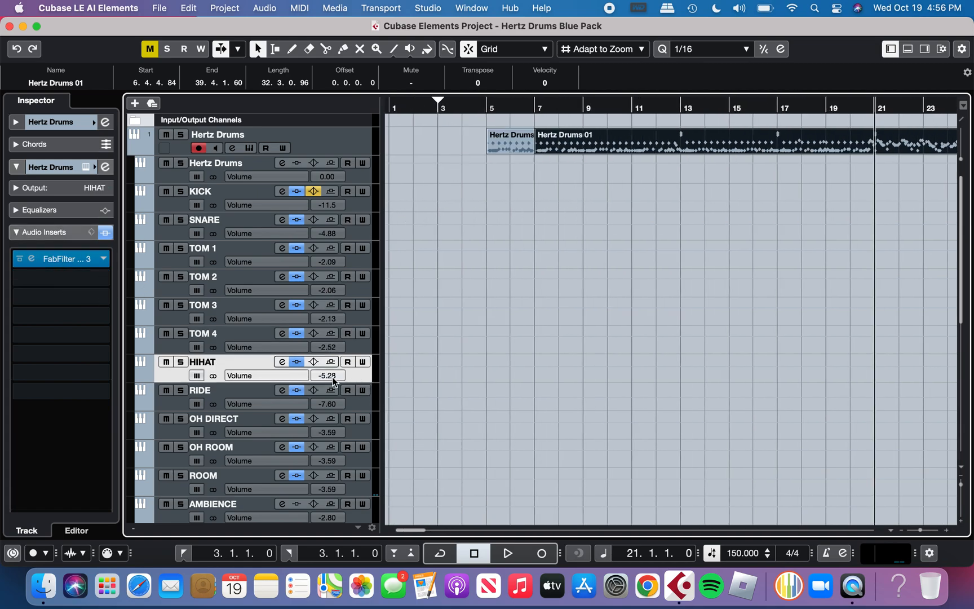
scroll(370, 374, "down", 3)
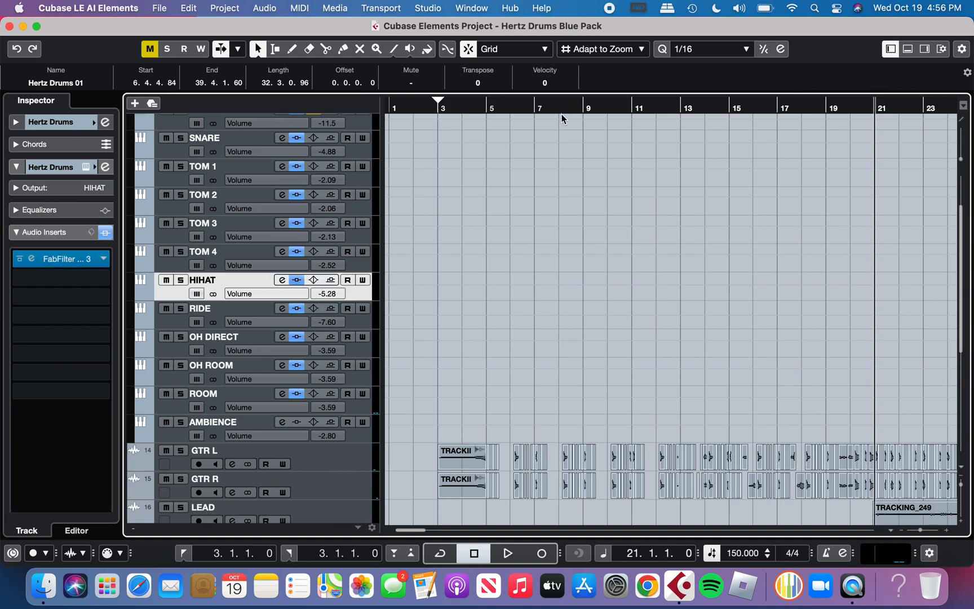
scroll(533, 145, "up", 3)
scroll(533, 145, "right", 3)
left_click(424, 107)
left_click(83, 262)
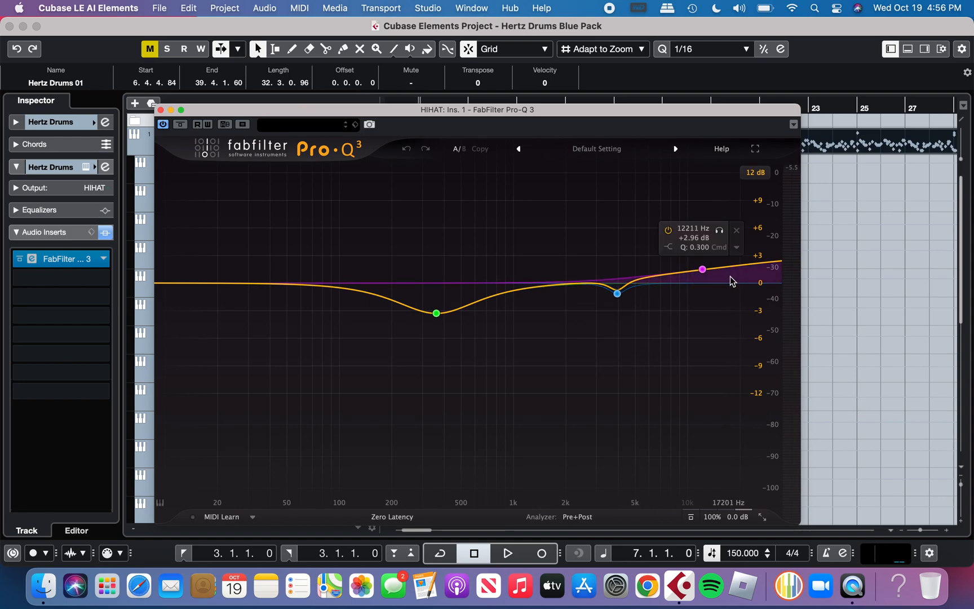
Step: Bypass the HIHAT Pro-Q 3, solo HIHAT, and play it, moving the plug-in window clear of the tracks and back
left_click(180, 124)
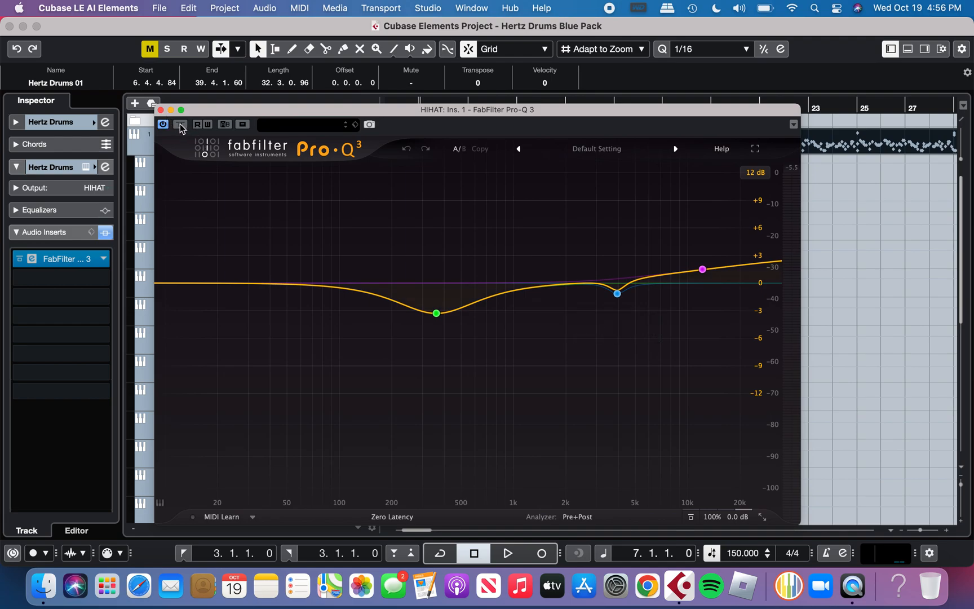
key("space")
left_click_drag(214, 114, 324, 315)
left_click(180, 362)
key("space")
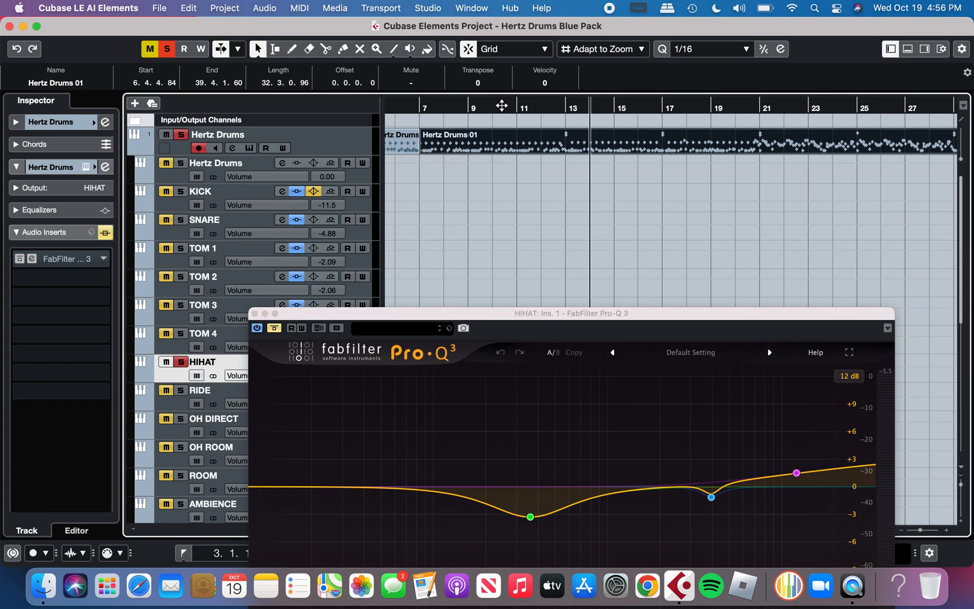
left_click_drag(505, 309, 503, 92)
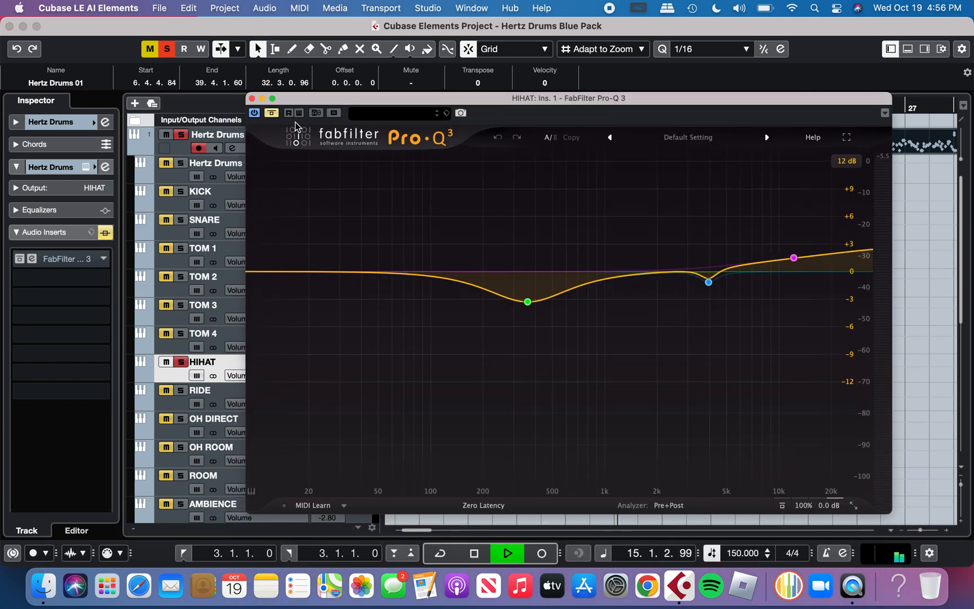
Step: Audition the 360 Hz and 3948 Hz cut bands of the HIHAT Pro-Q 3 during playback, then move its window below the ruler
left_click(546, 325)
left_click_drag(546, 325, 546, 326)
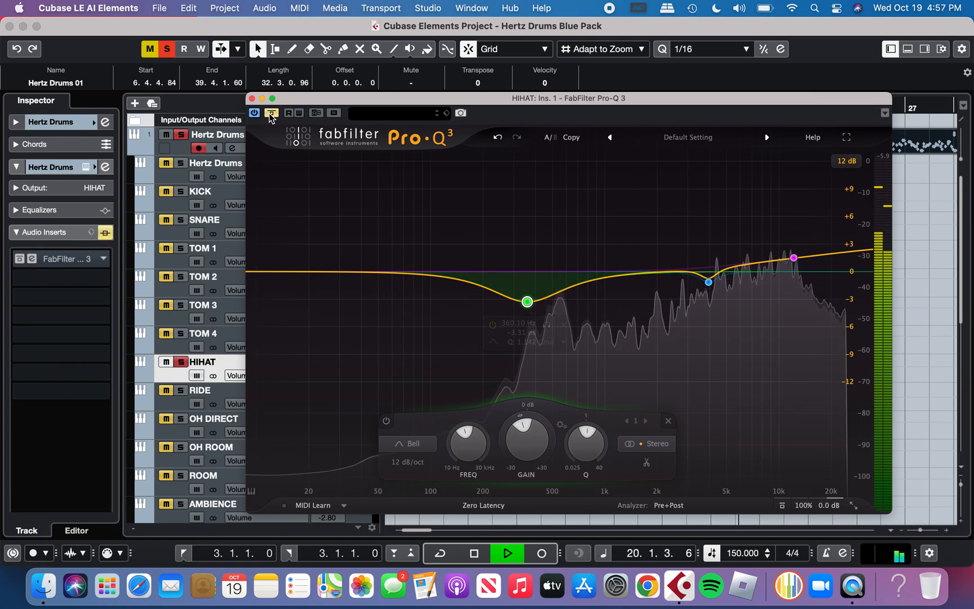
left_click(730, 306)
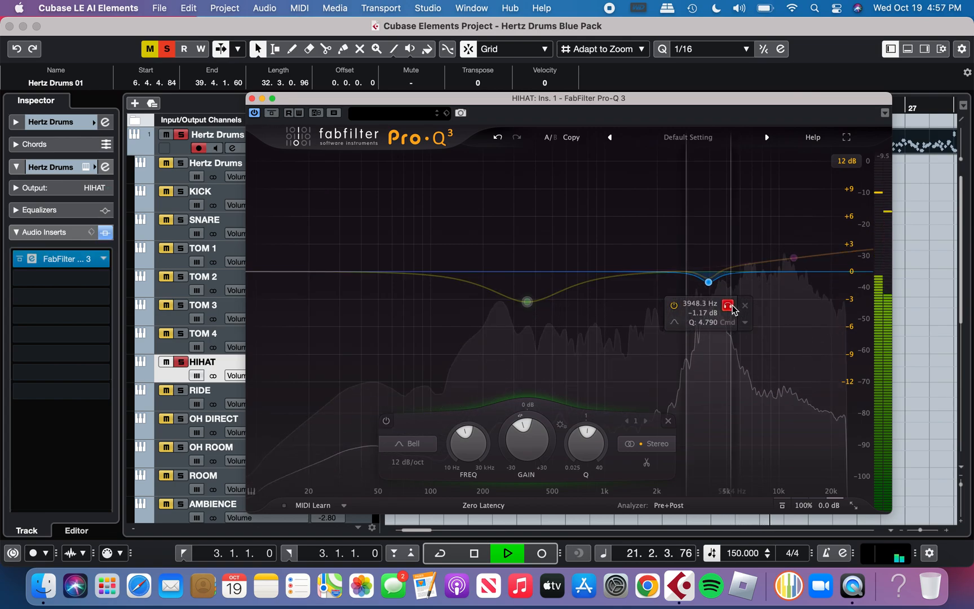
left_click_drag(700, 98, 669, 179)
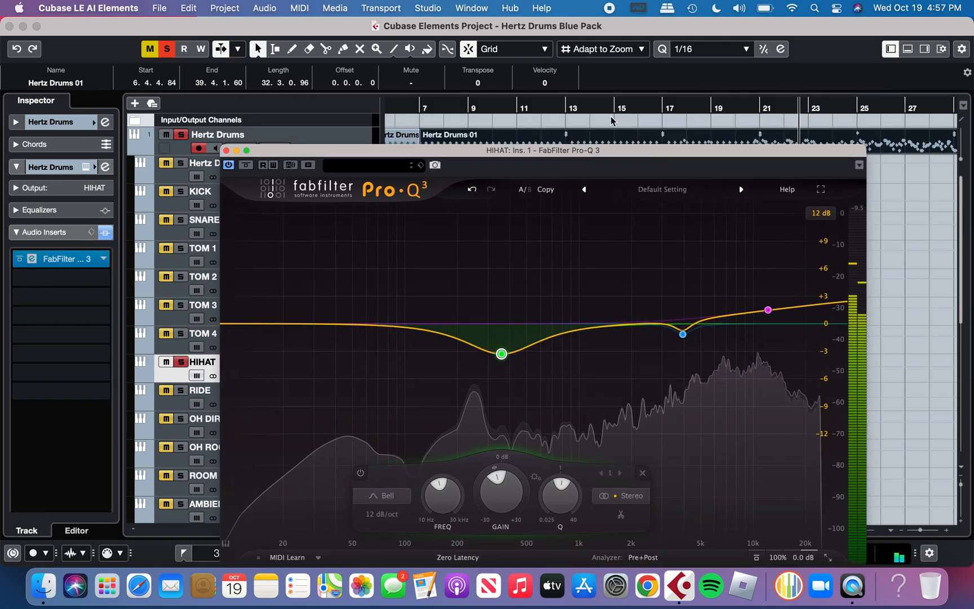
Step: Replay HIHAT from bar 13 while auditioning the 3948 Hz cut band of its Pro-Q 3, and close the plug-in window
left_click(567, 108)
left_click(702, 358)
left_click_drag(702, 360, 702, 359)
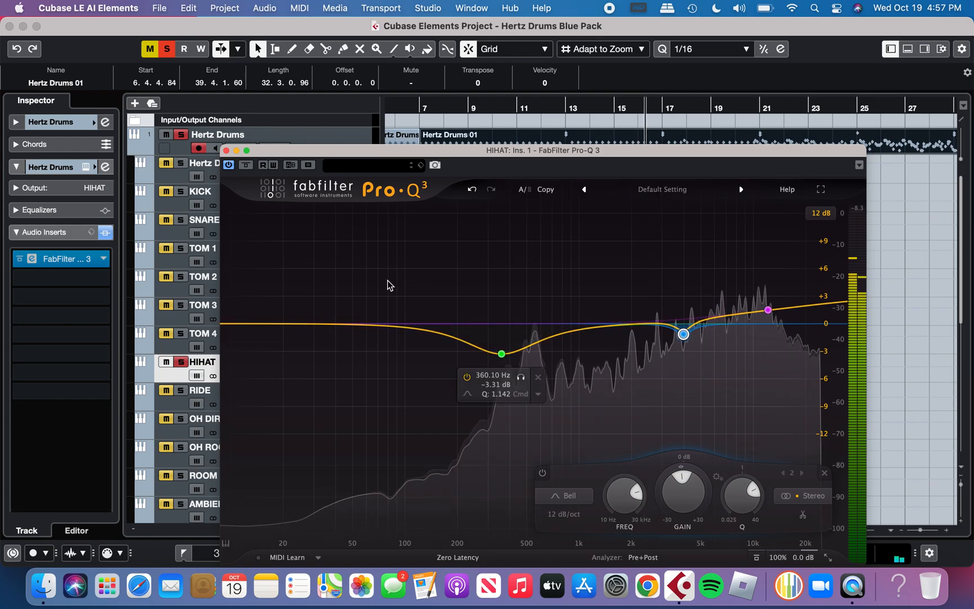
left_click(226, 151)
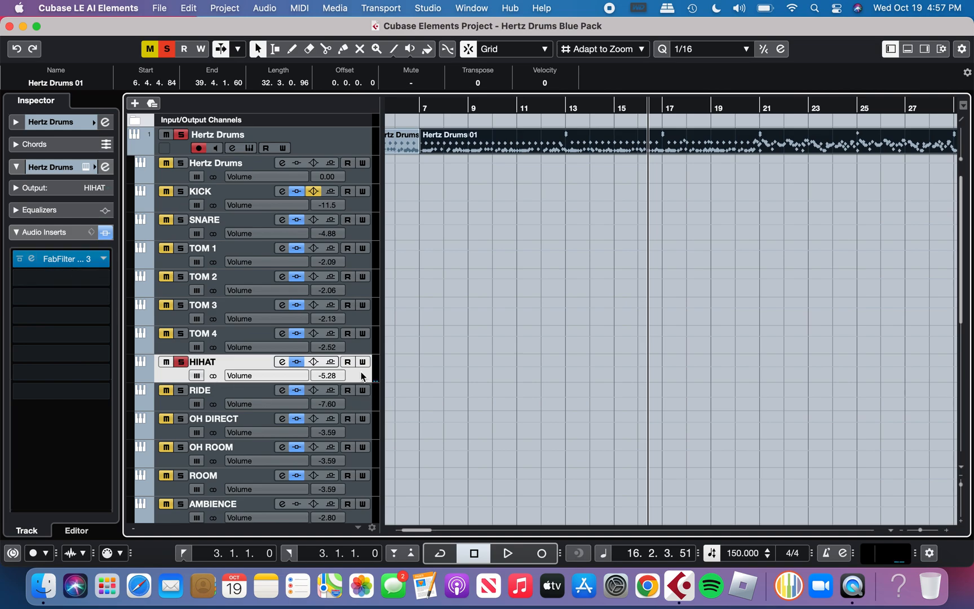
Step: Switch the solo from HIHAT to RIDE and open RIDE's FabFilter Pro-Q 3 insert with its window below the ruler
scroll(360, 371, "down", 3)
left_click(361, 330)
left_click(179, 317)
left_click(177, 289)
left_click(74, 262)
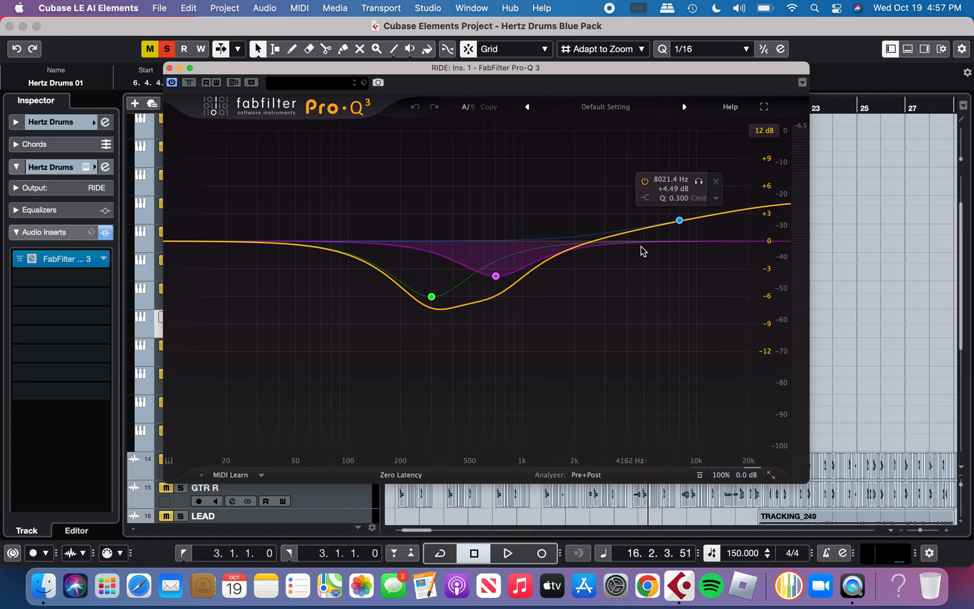
left_click_drag(236, 69, 317, 254)
Step: Bypass the RIDE Pro-Q 3 and play the soloed ride from bar 31, stopping after a short passage
left_click(329, 80)
scroll(638, 142, "up", 3)
scroll(639, 146, "right", 5)
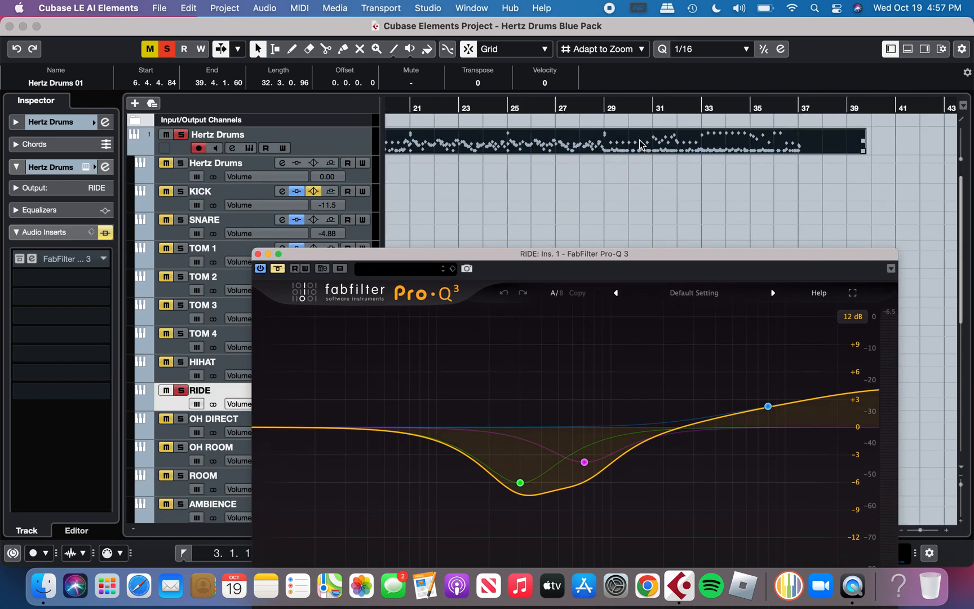
left_click(654, 108)
key("space")
key("space")
Step: Reactivate the RIDE Pro-Q 3, compare it with the bypassed sound during playback, and close its window with the EQ active
left_click(294, 269)
key("space")
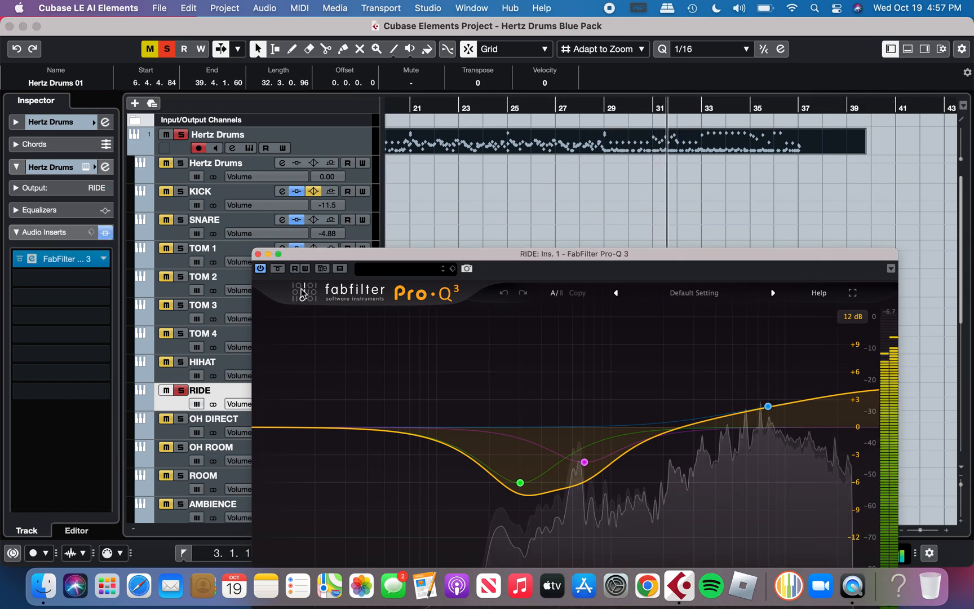
left_click(277, 269)
left_click(276, 269)
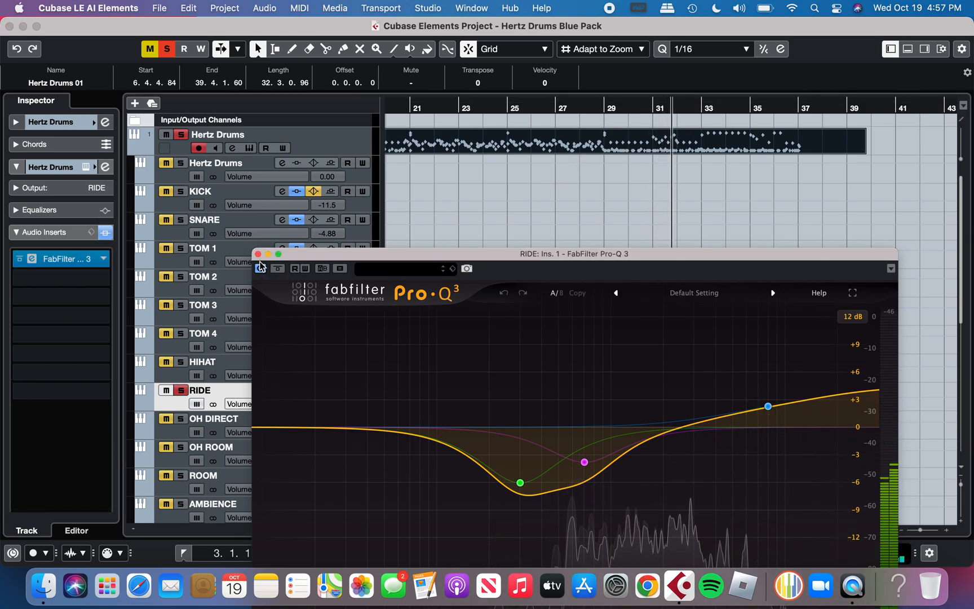
left_click(258, 254)
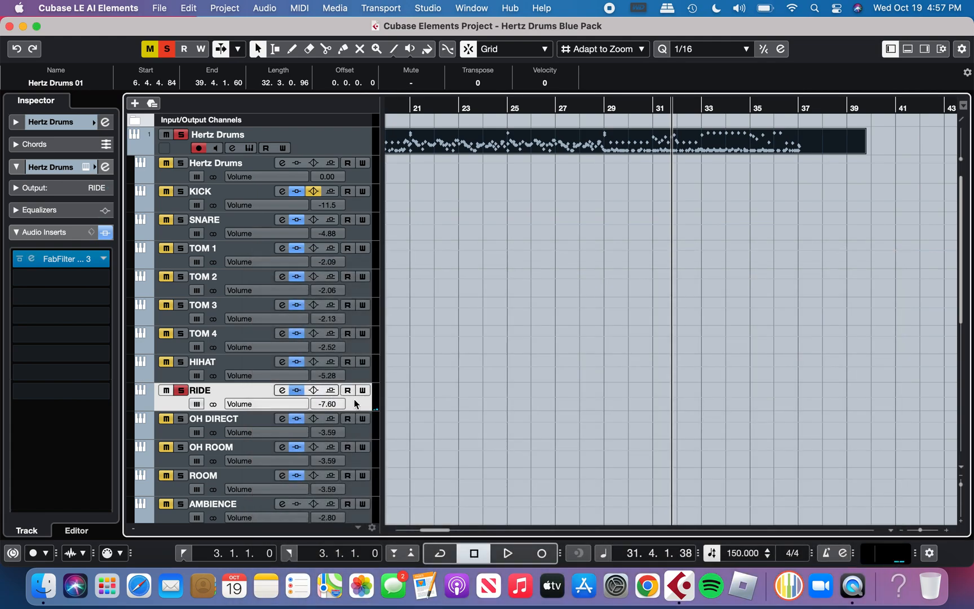
Step: Unsolo RIDE, set the playhead to bar 21, and open the FabFilter Pro-Q 3 insert of the OH DIRECT channel
left_click(180, 392)
left_click(265, 423)
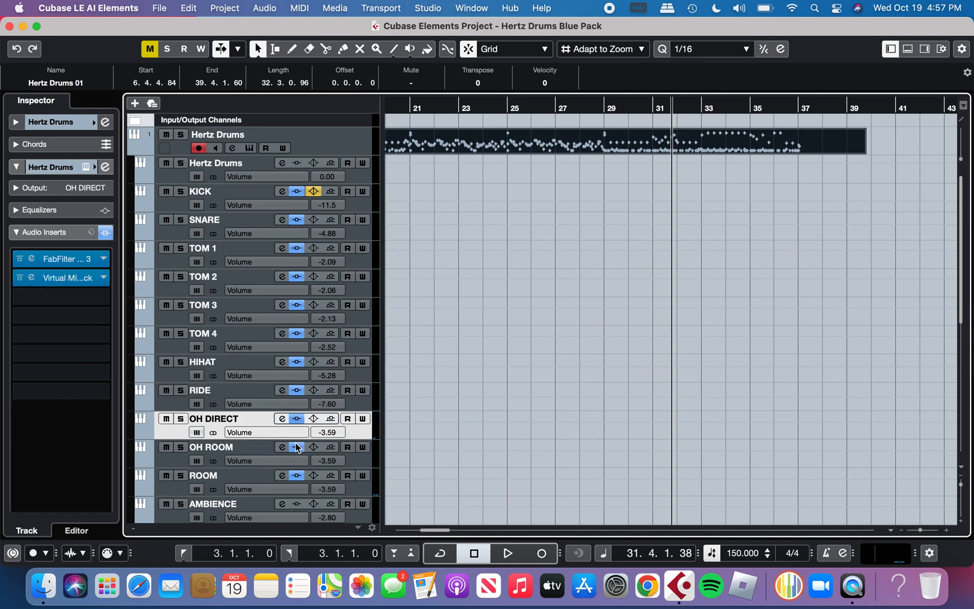
scroll(372, 433, "down", 5)
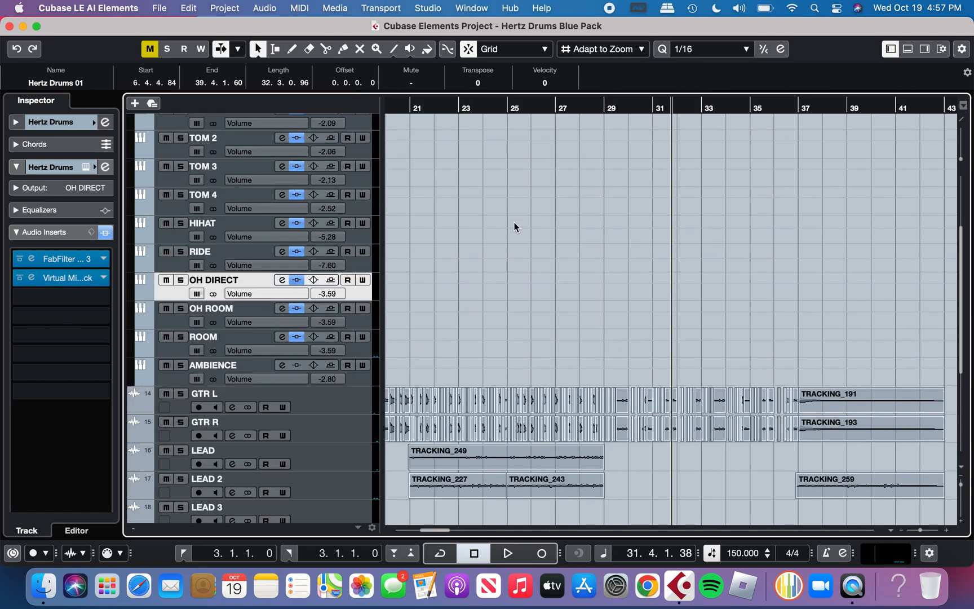
scroll(516, 220, "up", 5)
scroll(519, 216, "left", 3)
left_click(540, 108)
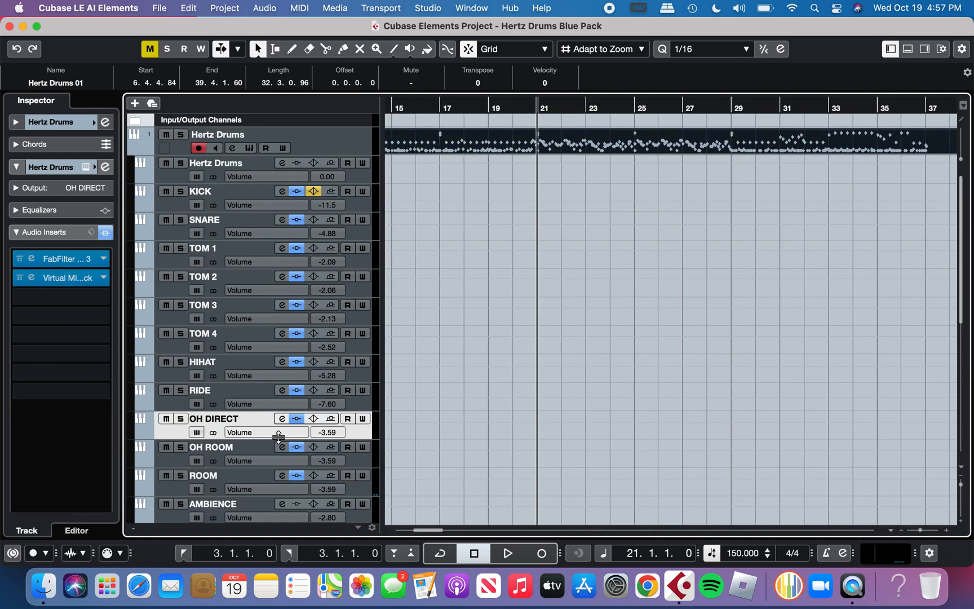
left_click(31, 258)
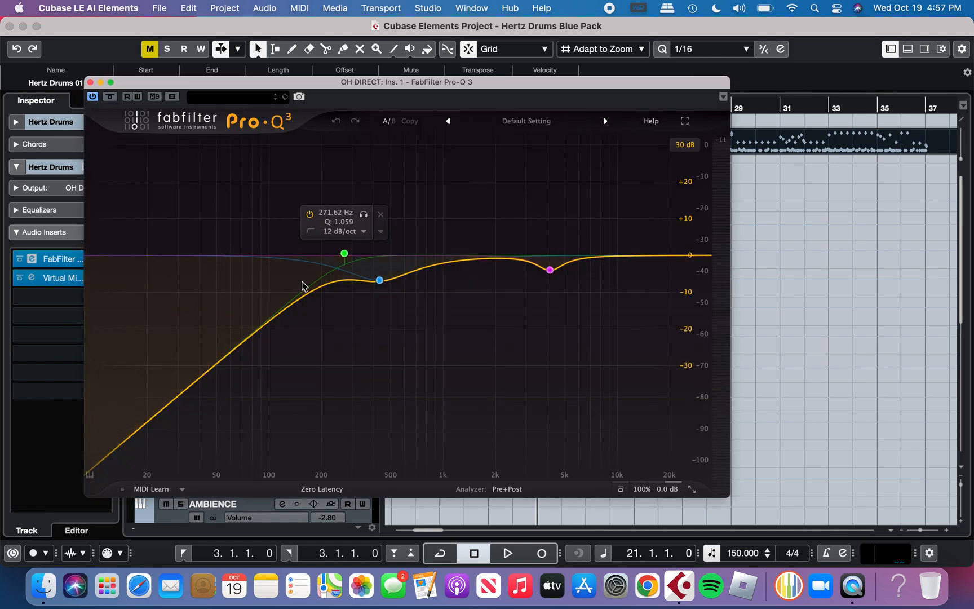
Step: Solo OH DIRECT and inspect the 430.72 Hz and 4117.9 Hz cut bands of its Pro-Q 3, keeping the window below the ruler
mouse_move(377, 281)
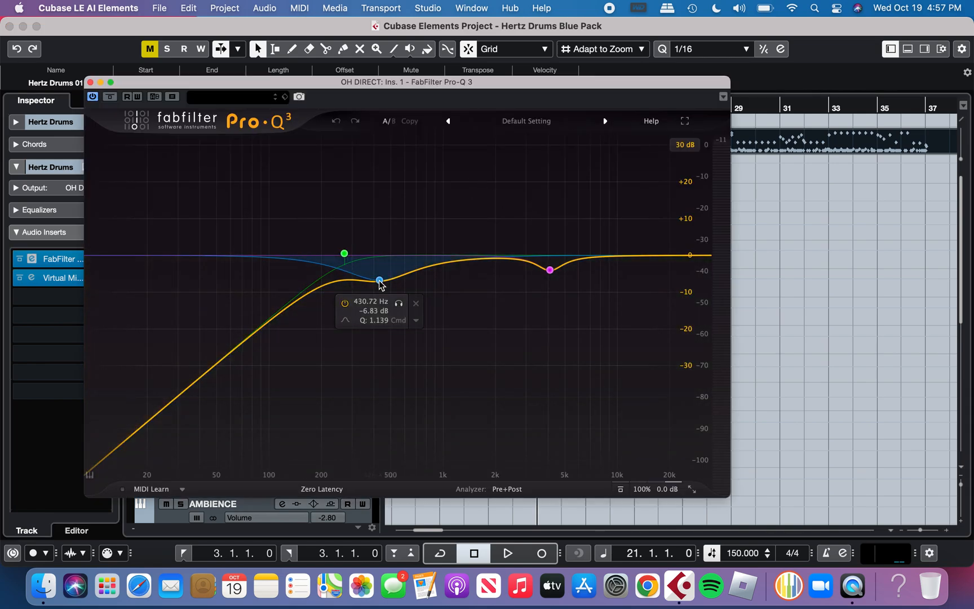
left_click_drag(313, 84, 570, 107)
left_click(181, 419)
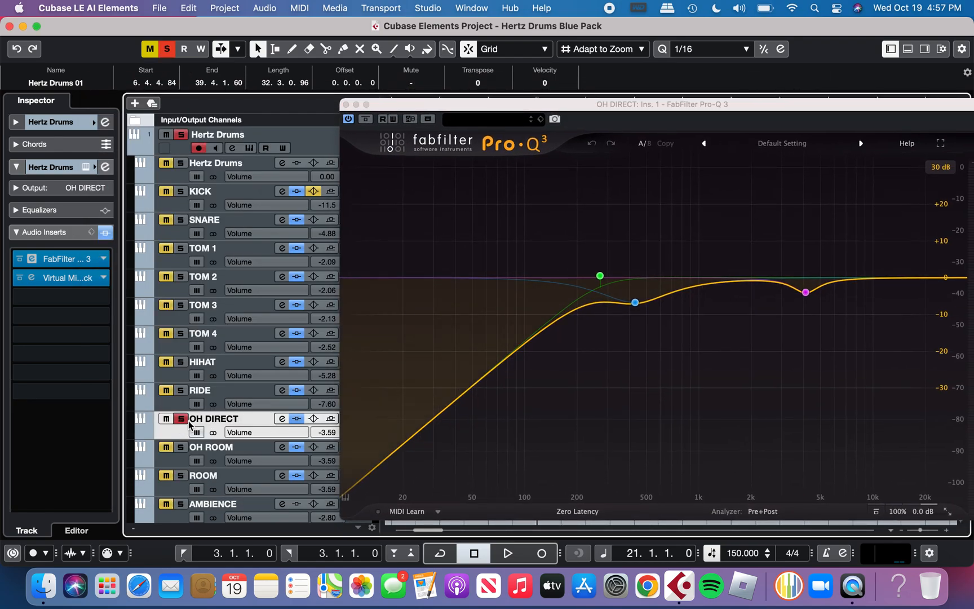
mouse_move(786, 310)
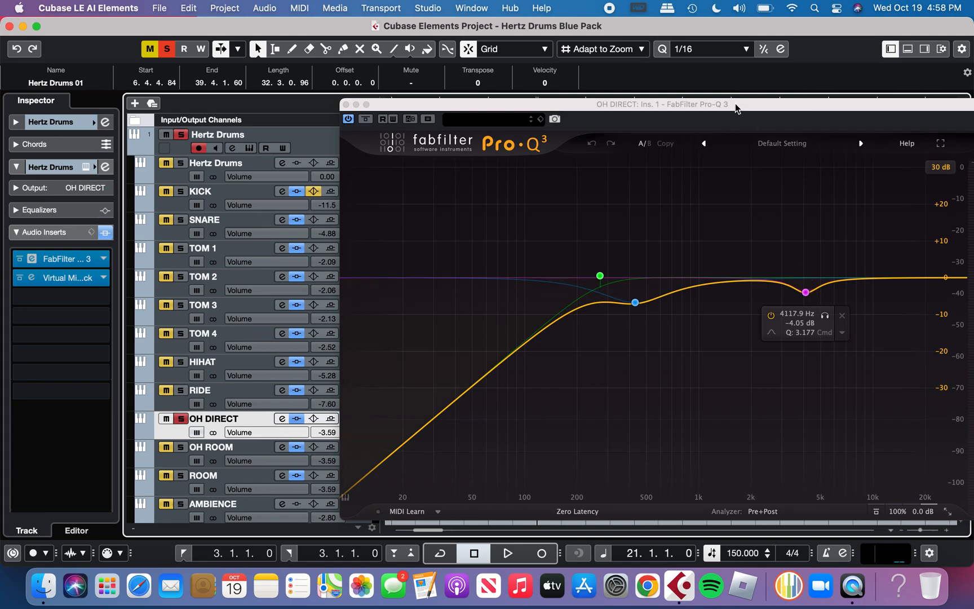
left_click_drag(739, 104, 657, 135)
left_click_drag(545, 141, 537, 175)
Step: Play the soloed OH DIRECT from bar 7 and again from bar 33 with its Pro-Q 3 active
scroll(539, 110, "left", 10)
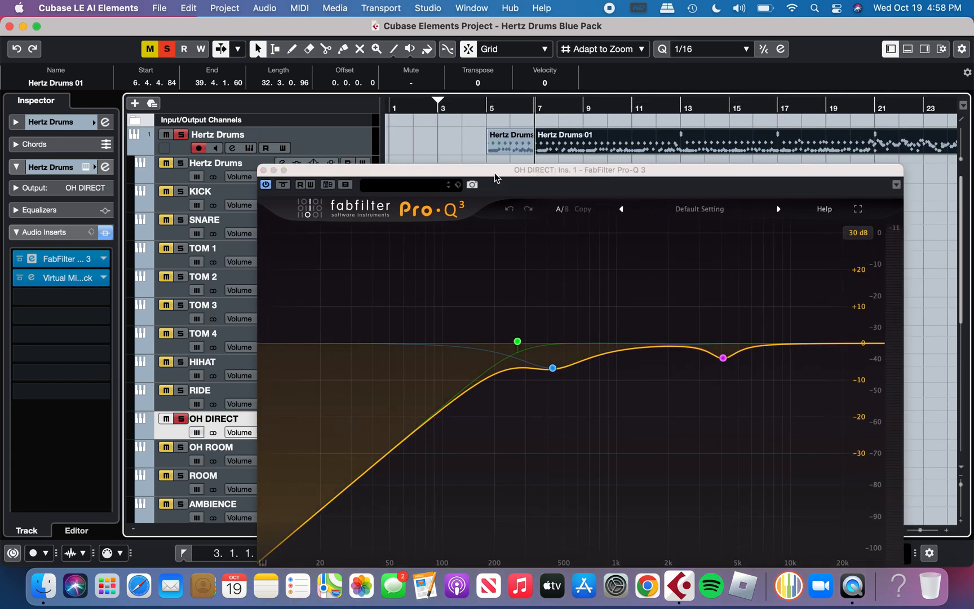
key("space")
left_click_drag(486, 172, 461, 167)
scroll(770, 131, "right", 12)
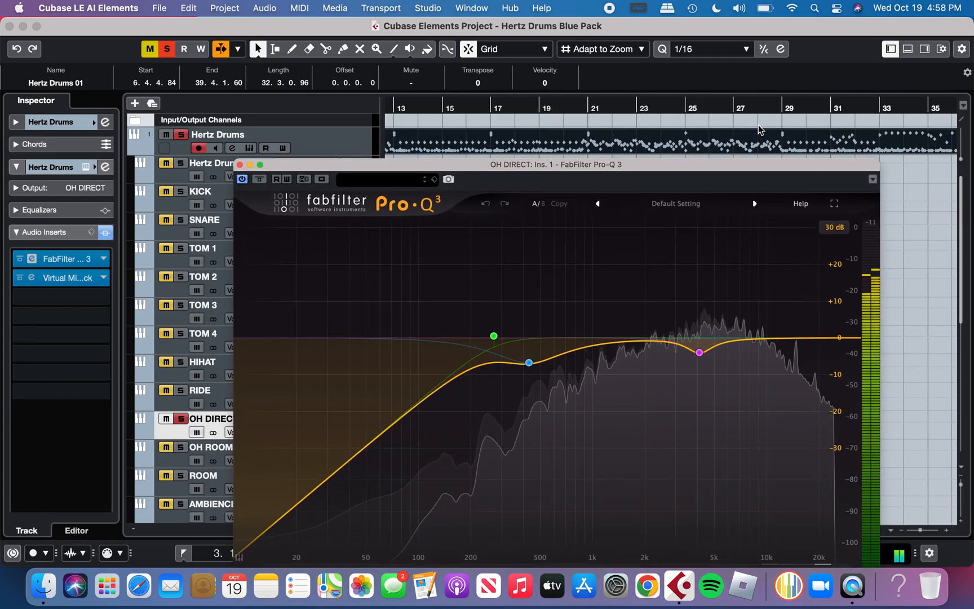
left_click(759, 107)
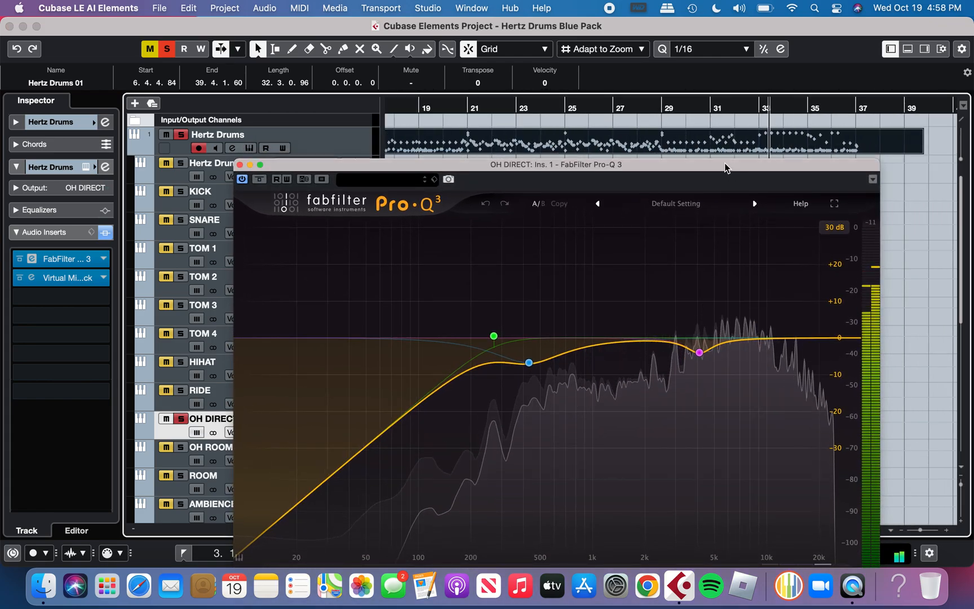
left_click_drag(723, 165, 735, 82)
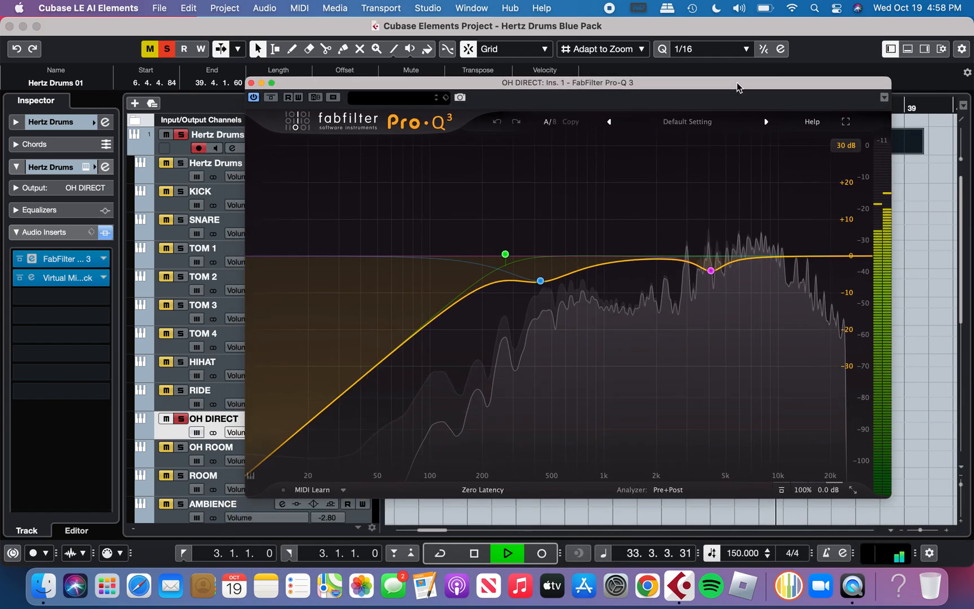
Step: Bypass the OH DIRECT Pro-Q 3, replay from bar 31 for comparison, and reactivate the EQ before closing its window
left_click(271, 97)
left_click_drag(310, 84, 299, 165)
left_click(709, 107)
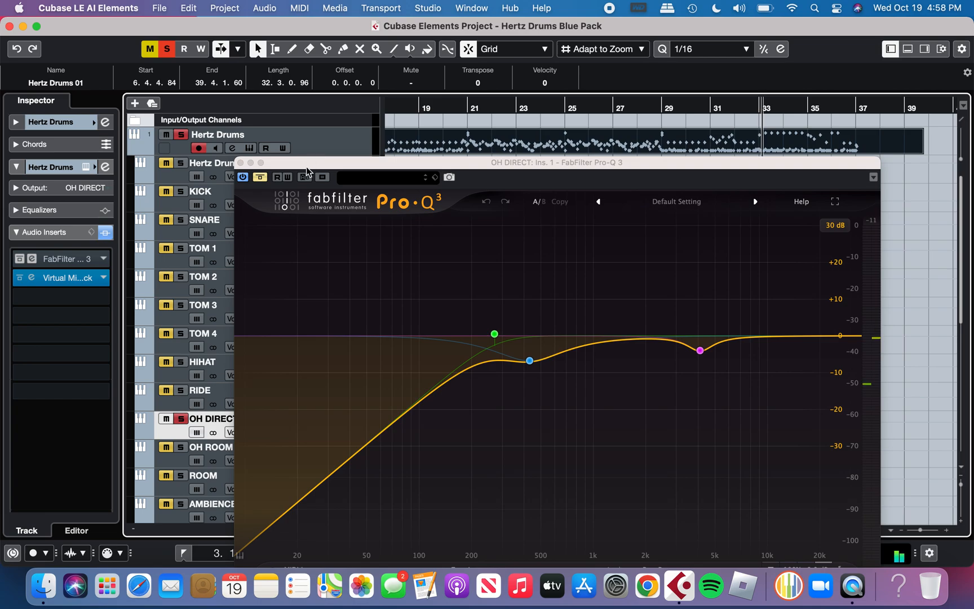
left_click(260, 177)
left_click(241, 162)
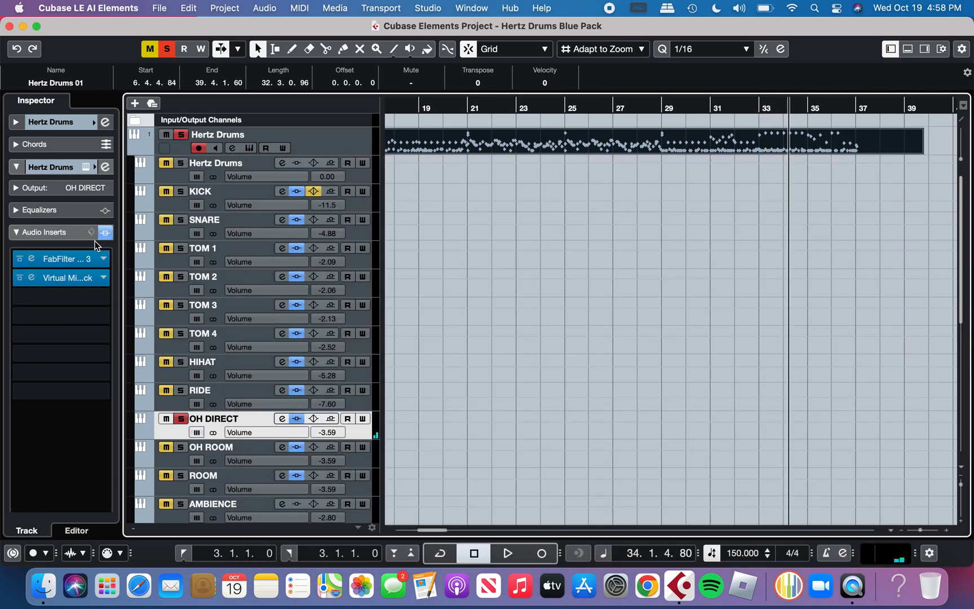
Step: Open the OH DIRECT Virtual Mix Rack insert, play the channel through its CS-EQ and FG-401 compressor, and close the window
left_click(68, 278)
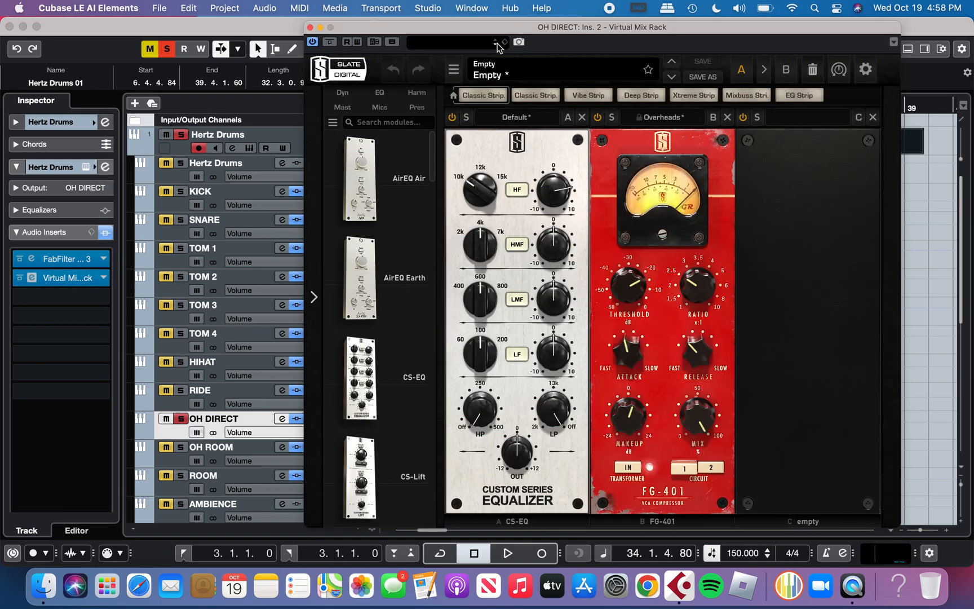
left_click_drag(504, 32, 333, 34)
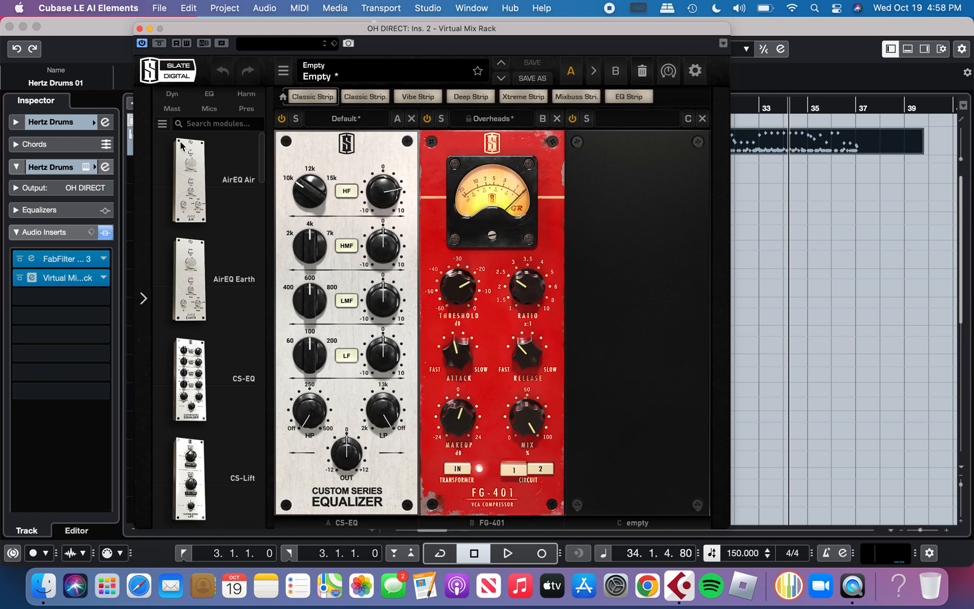
key("space")
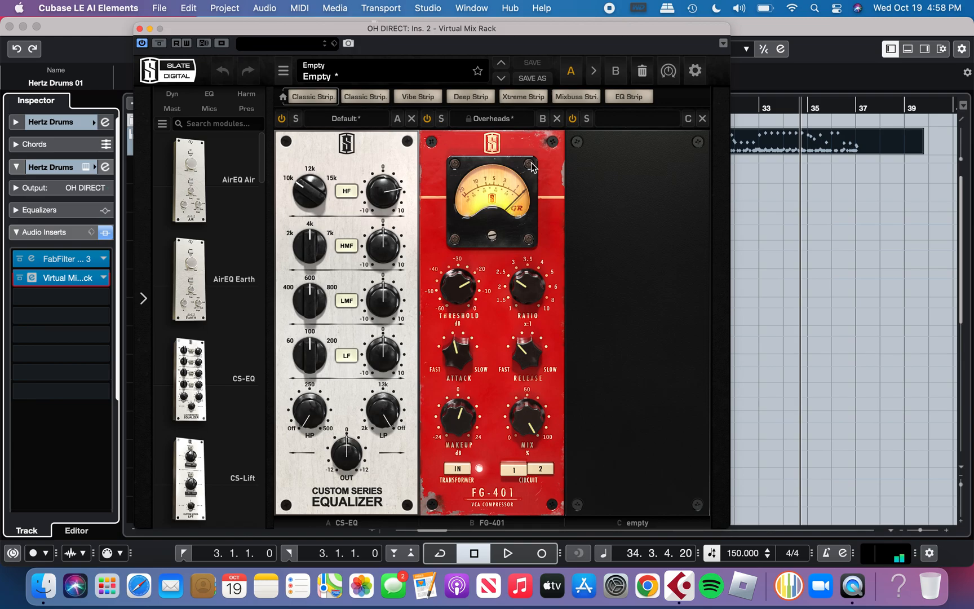
left_click_drag(653, 28, 604, 54)
scroll(702, 104, "left", 10)
scroll(701, 105, "left", 4)
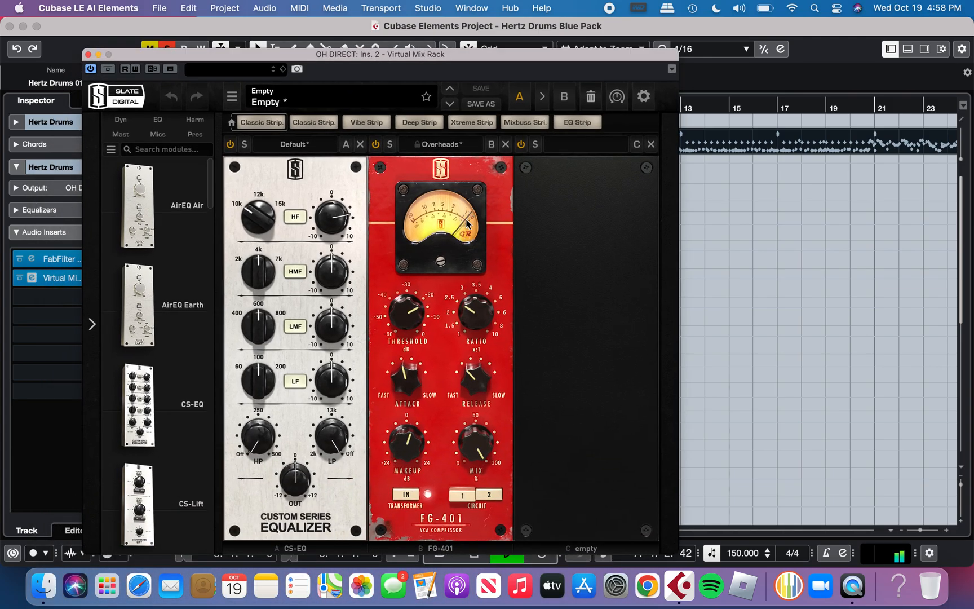
key("space")
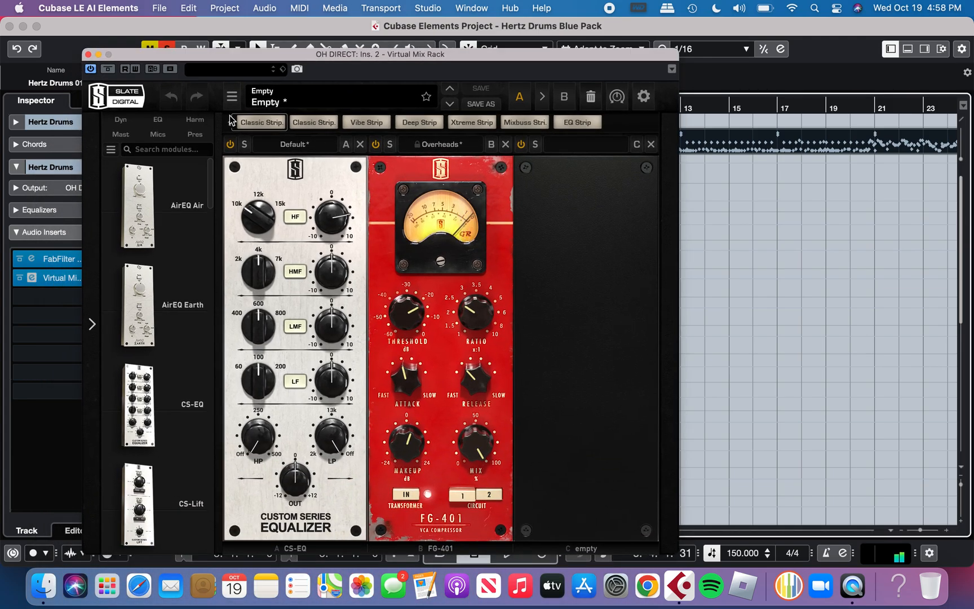
left_click(88, 55)
Step: Switch the solo from OH DIRECT to OH ROOM, set the playhead to bar 5, and open OH ROOM's FabFilter Pro-Q 3 insert
left_click(528, 108)
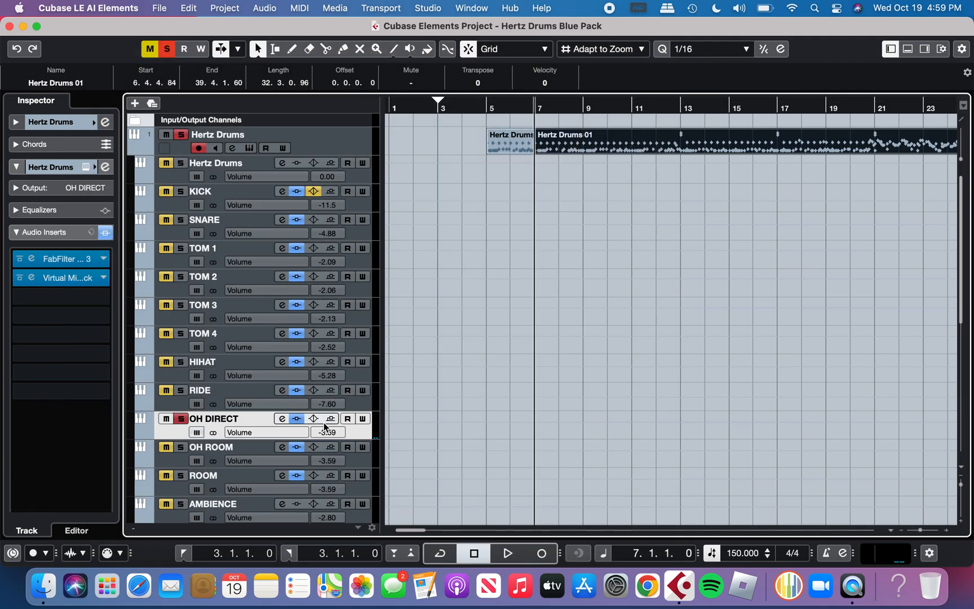
left_click(358, 461)
left_click(180, 419)
left_click(180, 447)
left_click(491, 108)
left_click(71, 258)
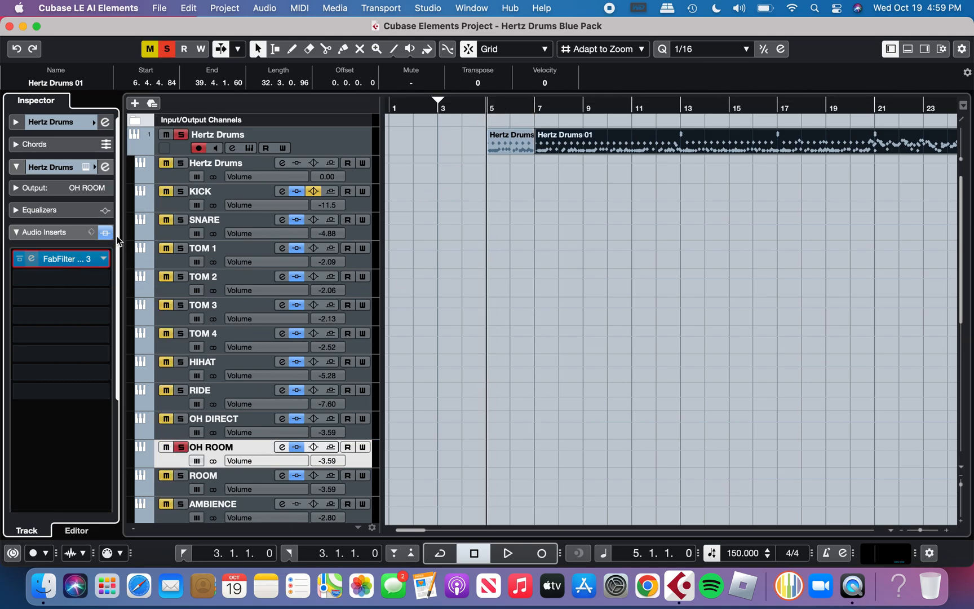
left_click_drag(253, 128, 446, 90)
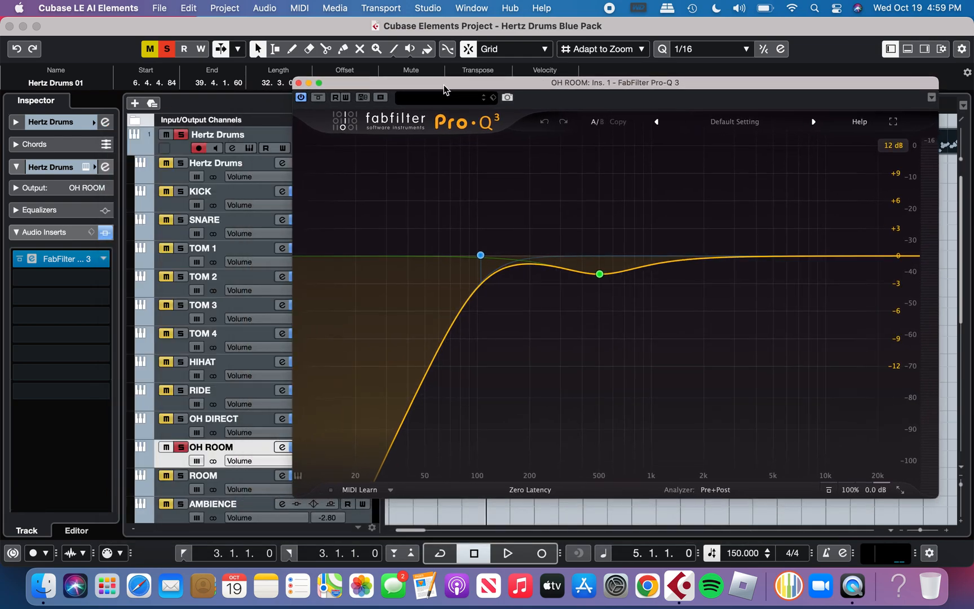
Step: Play OH ROOM while auditioning the 504.04 Hz cut and 104.68 Hz low-cut bands of its Pro-Q 3, and close the window
mouse_move(599, 274)
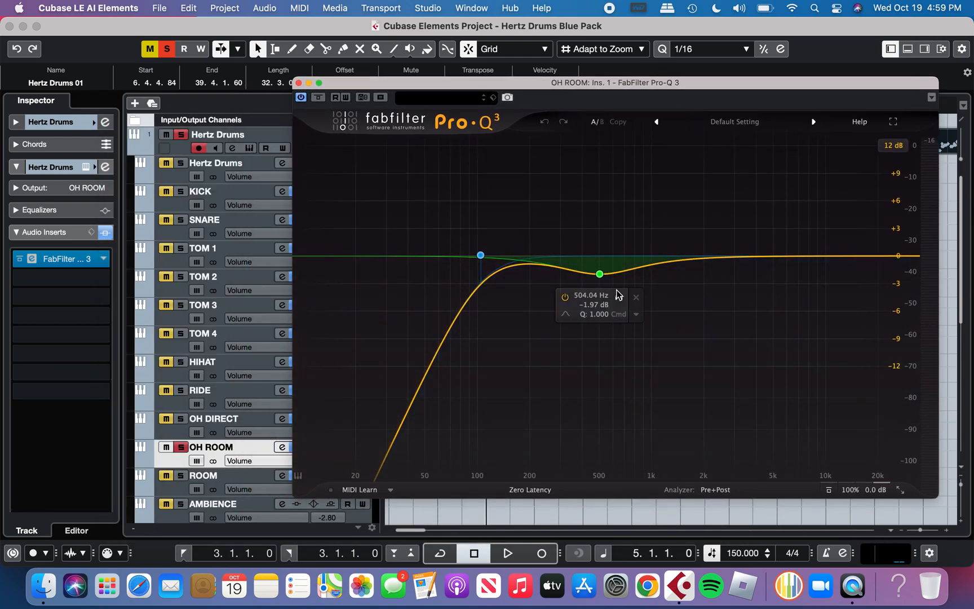
key("space")
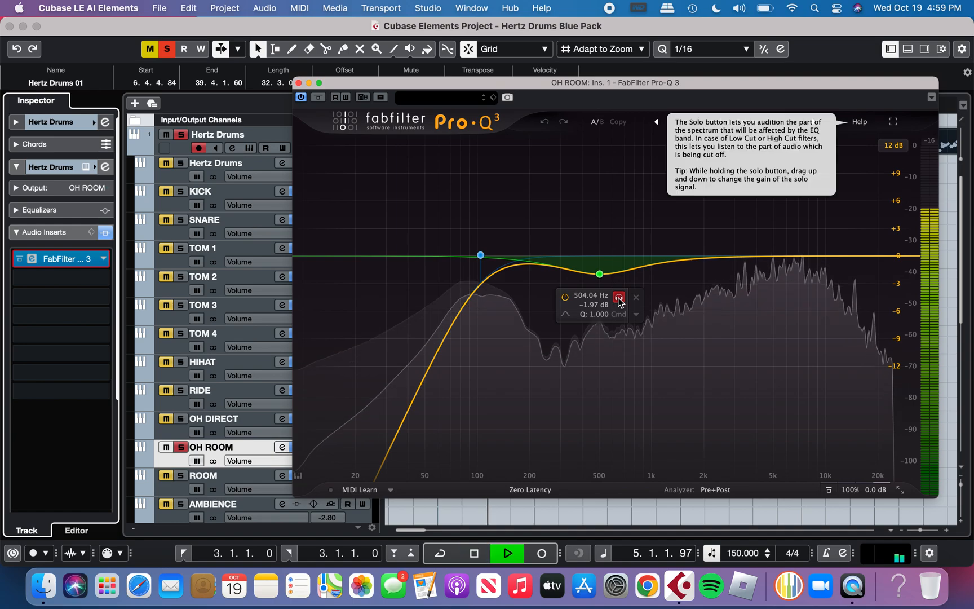
left_click(619, 298)
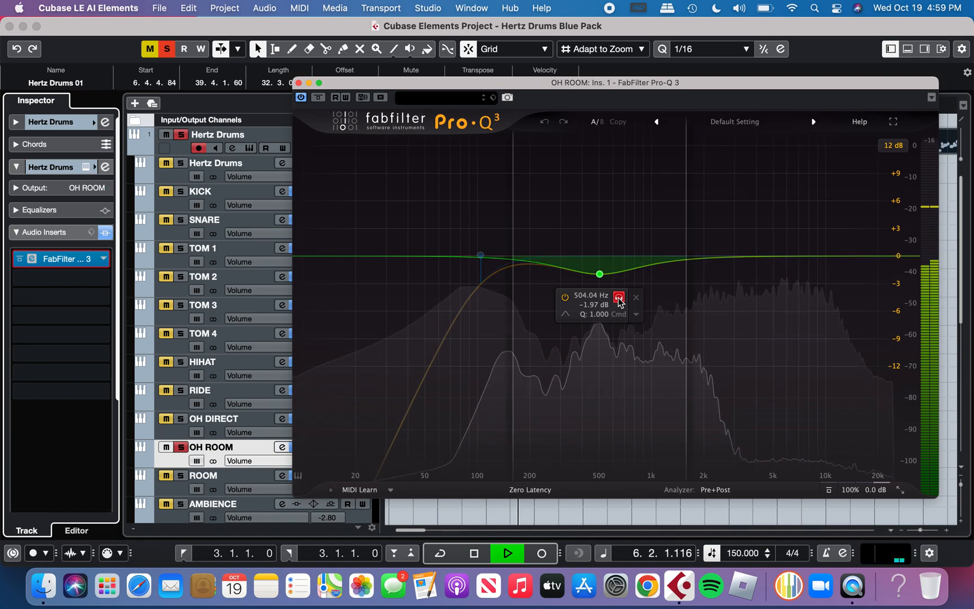
left_click(619, 298)
mouse_move(451, 279)
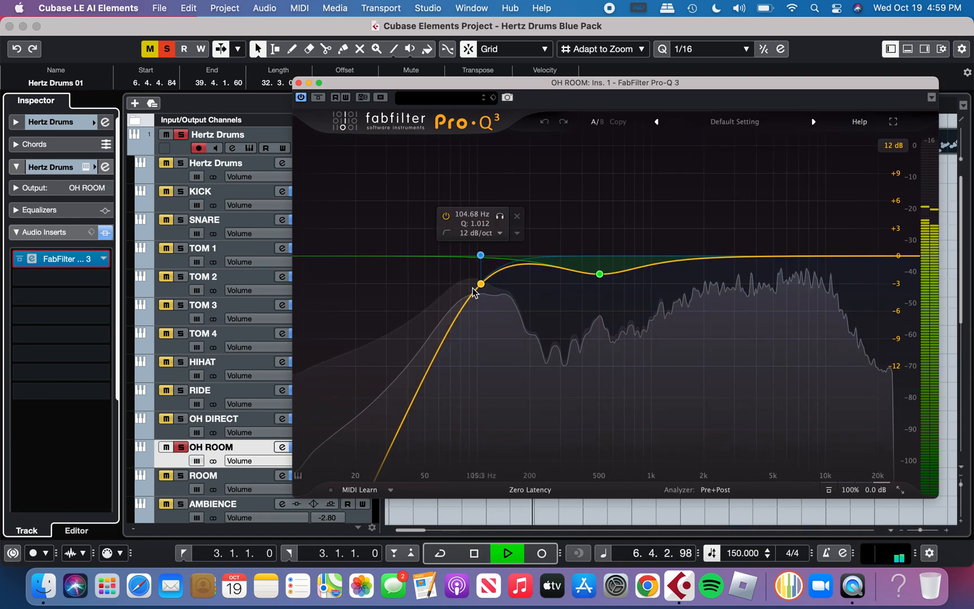
left_click(499, 216)
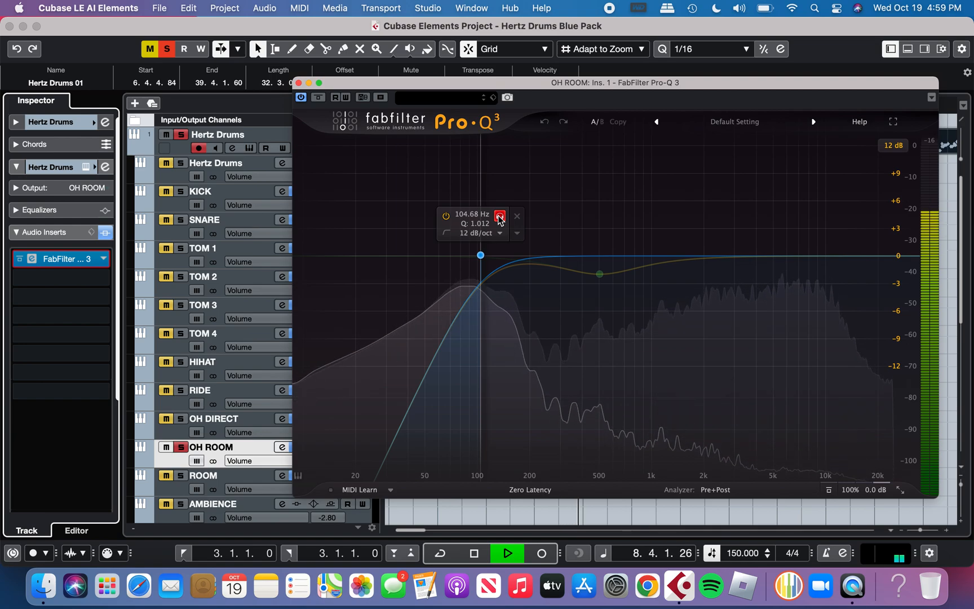
left_click(499, 216)
key("space")
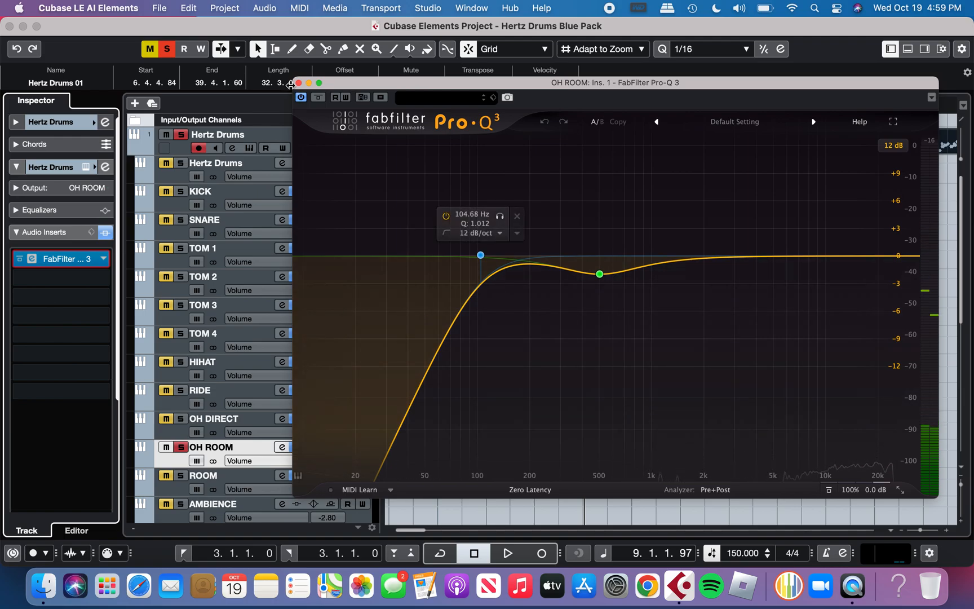
left_click(298, 82)
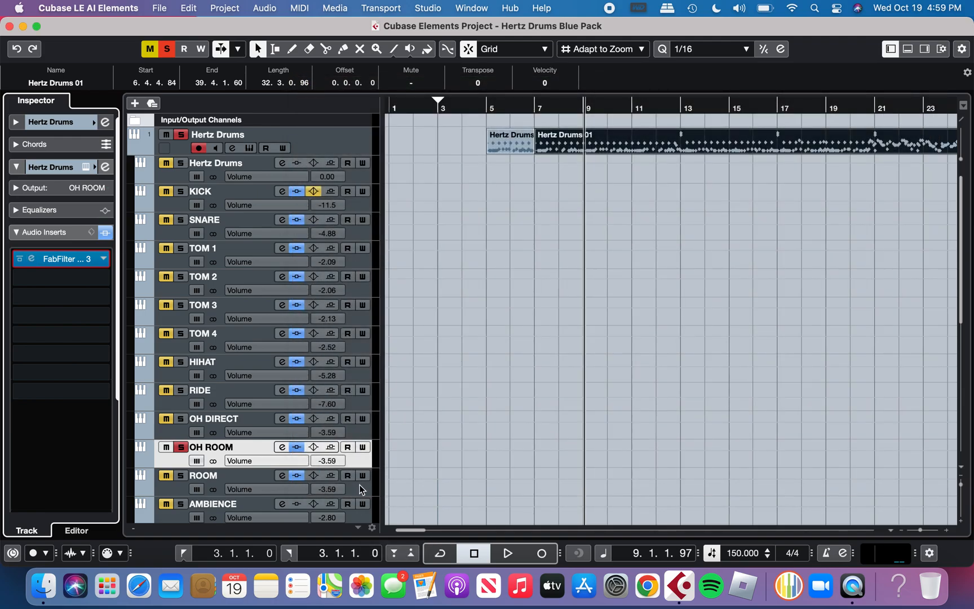
Step: Select the ROOM channel and switch the solo from OH ROOM to ROOM
scroll(359, 485, "down", 5)
left_click(366, 313)
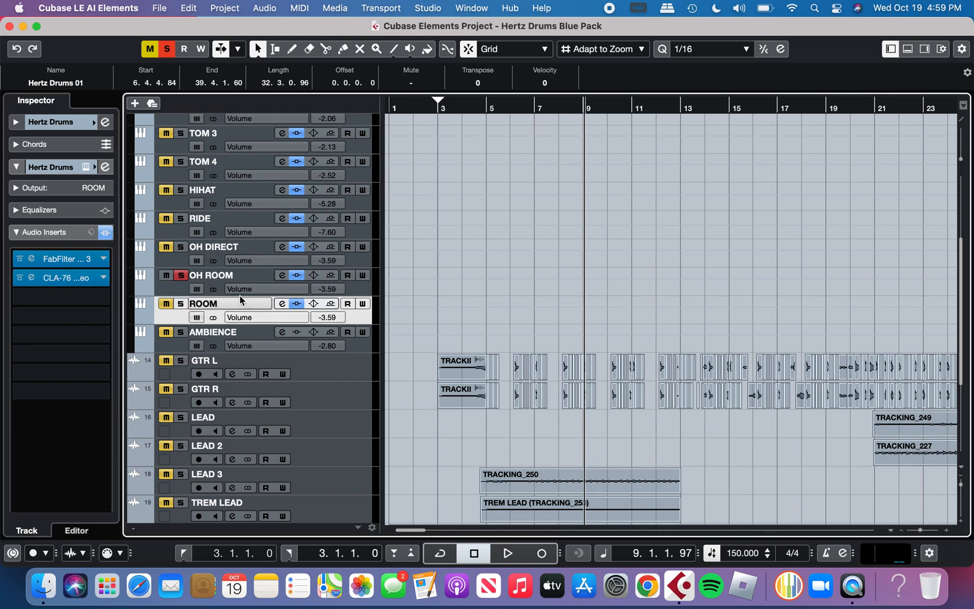
left_click(179, 276)
left_click(180, 303)
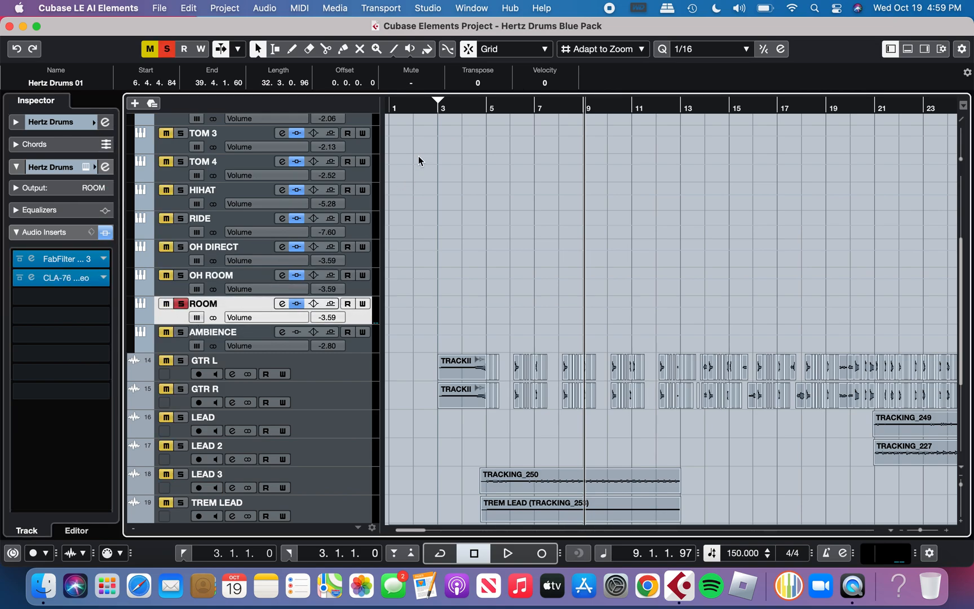
Step: Play the soloed ROOM channel, view the snare's Ambience settings in the Hertz Drums instrument, and close its window
scroll(415, 162, "up", 5)
key("space")
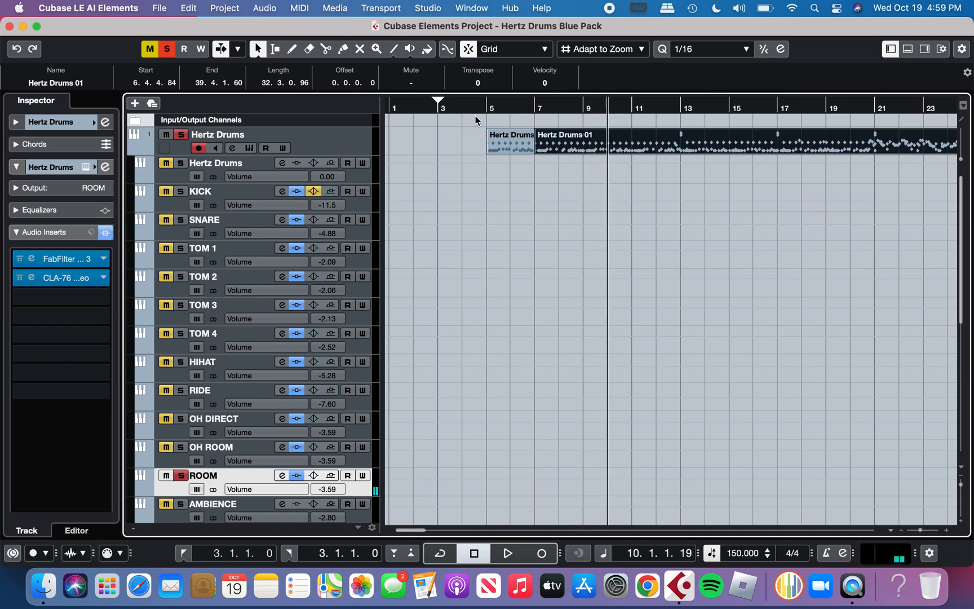
left_click(249, 147)
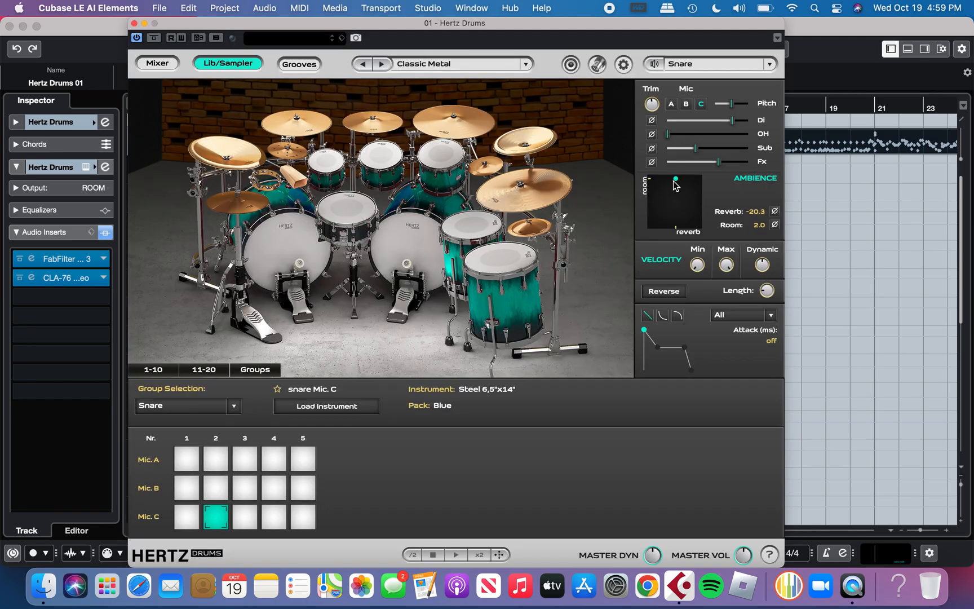
left_click(134, 23)
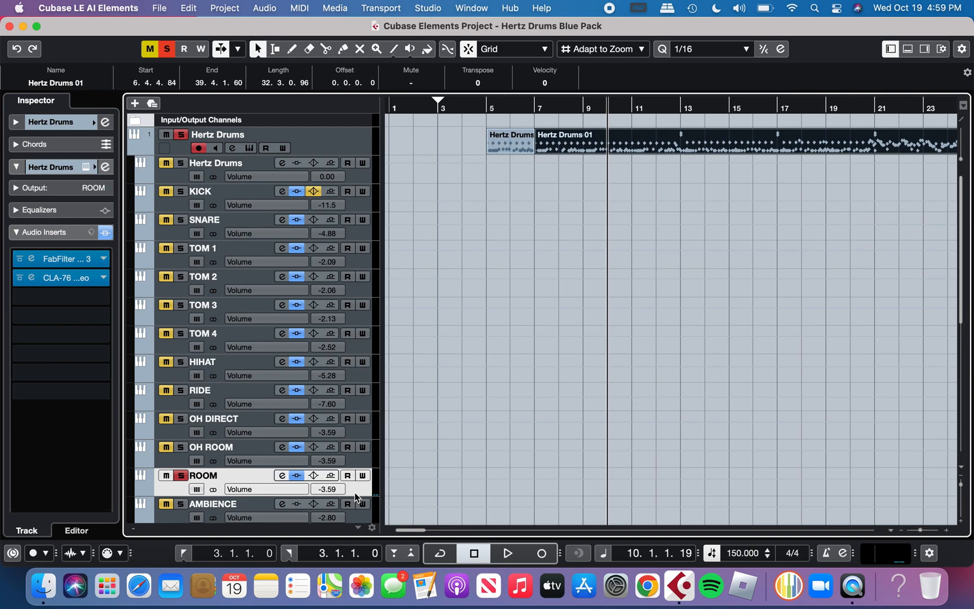
Step: Open ROOM's FabFilter Pro-Q 3 insert and inspect its 462.32 Hz cut and 8834.7 Hz boost bands
left_click(78, 260)
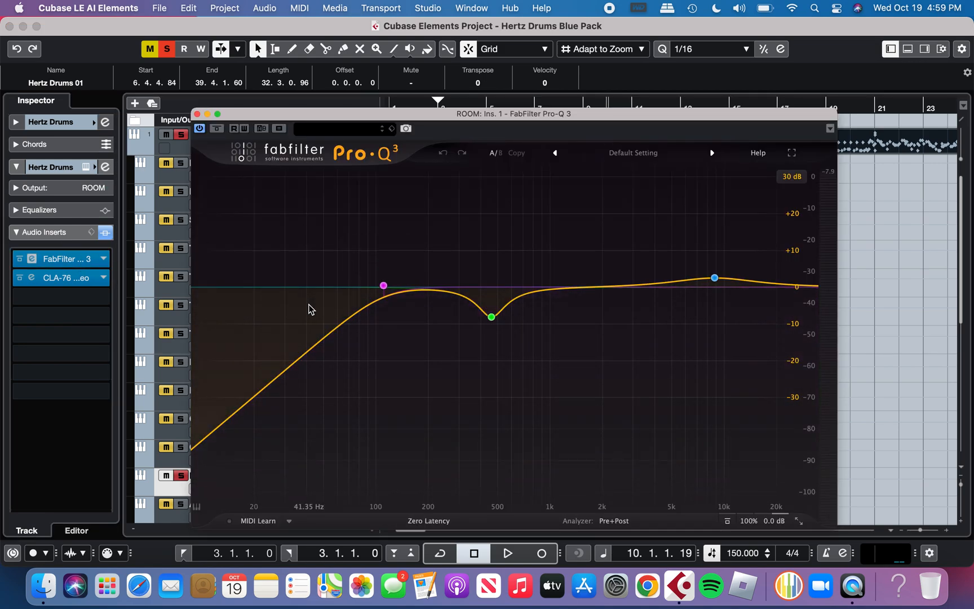
mouse_move(463, 296)
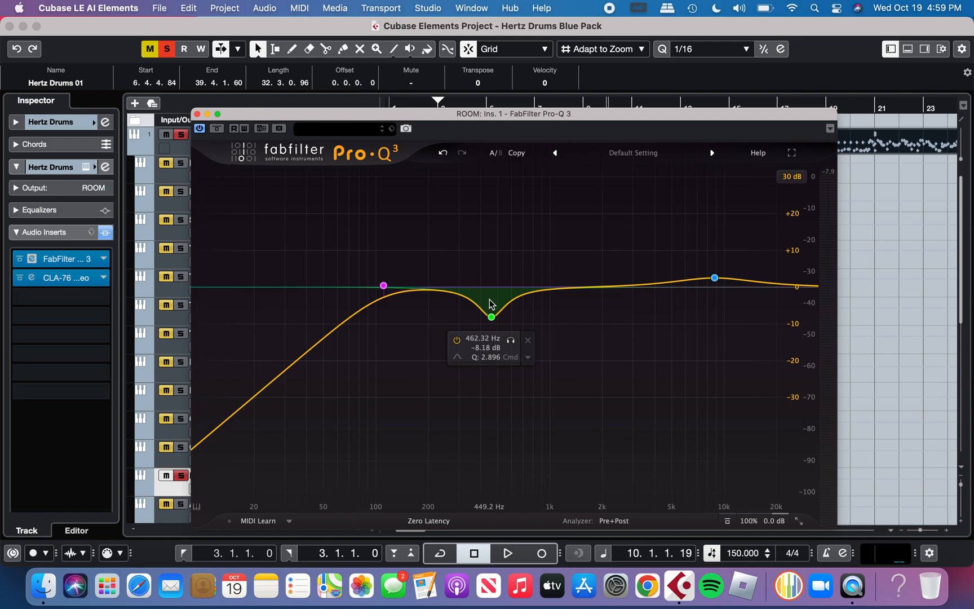
mouse_move(718, 280)
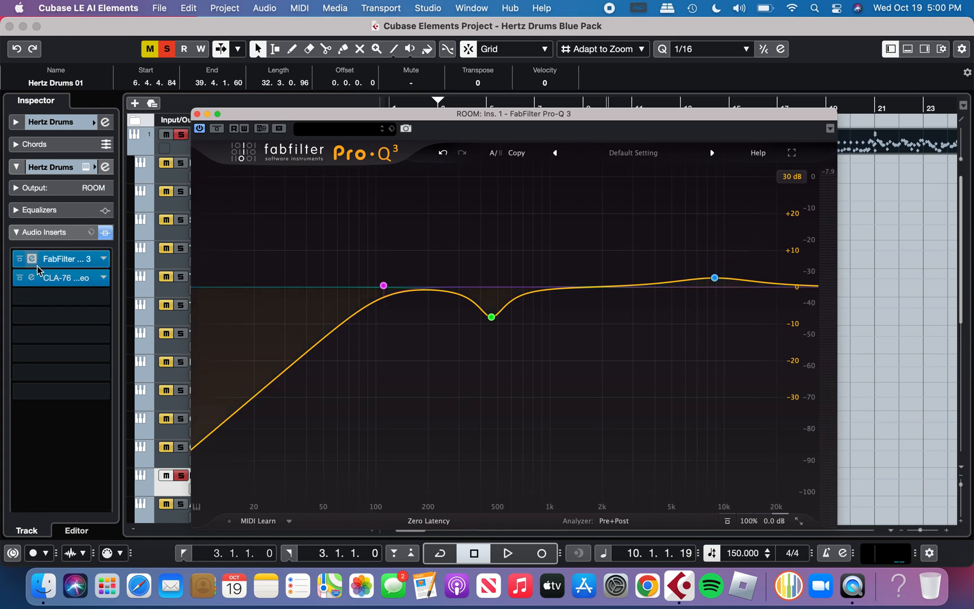
Step: Bypass both ROOM inserts, play the channel, and compare it with the Pro-Q 3 switched on and off, leaving the EQ active
left_click(20, 277)
left_click(19, 259)
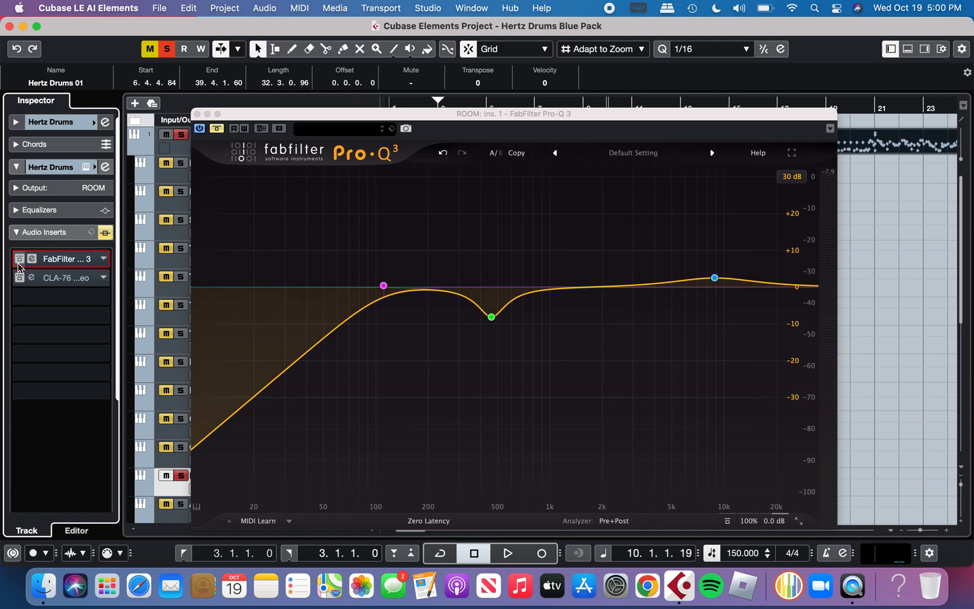
key("space")
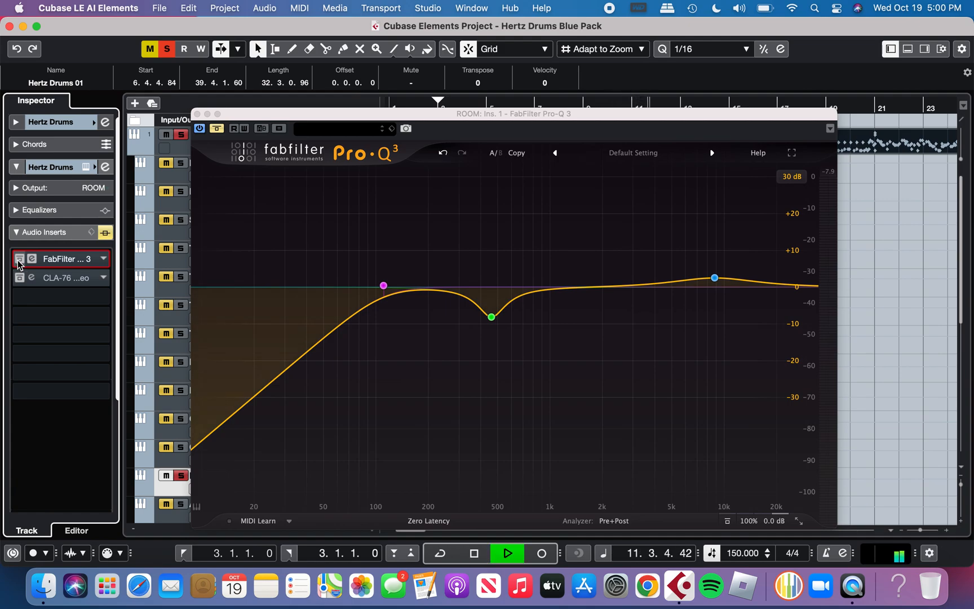
left_click(17, 260)
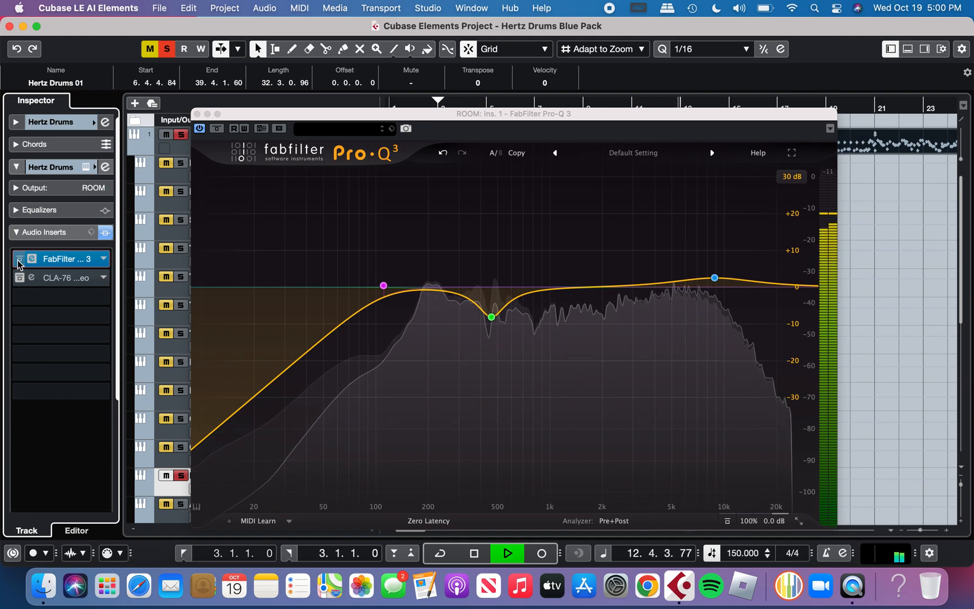
left_click(18, 259)
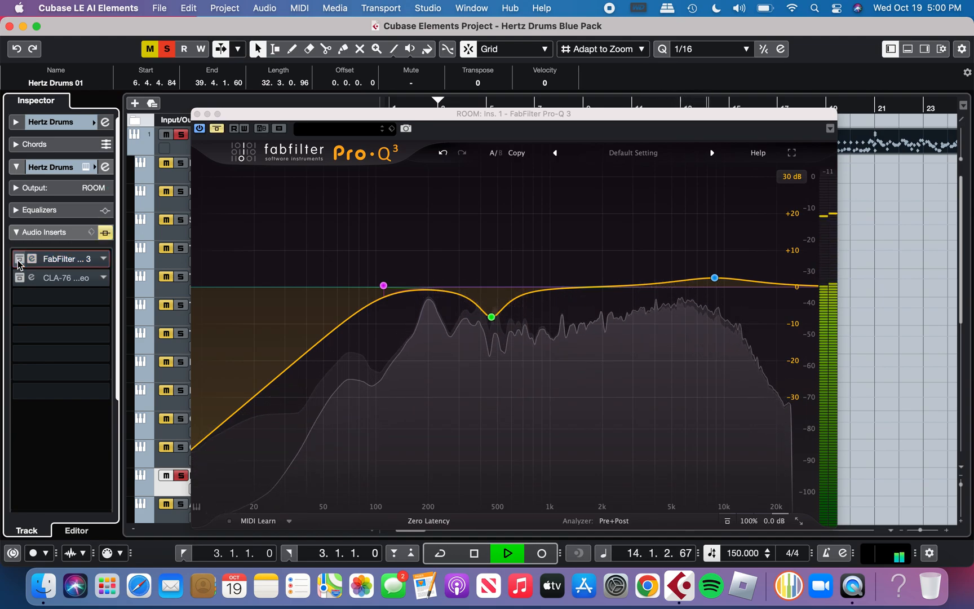
left_click(17, 259)
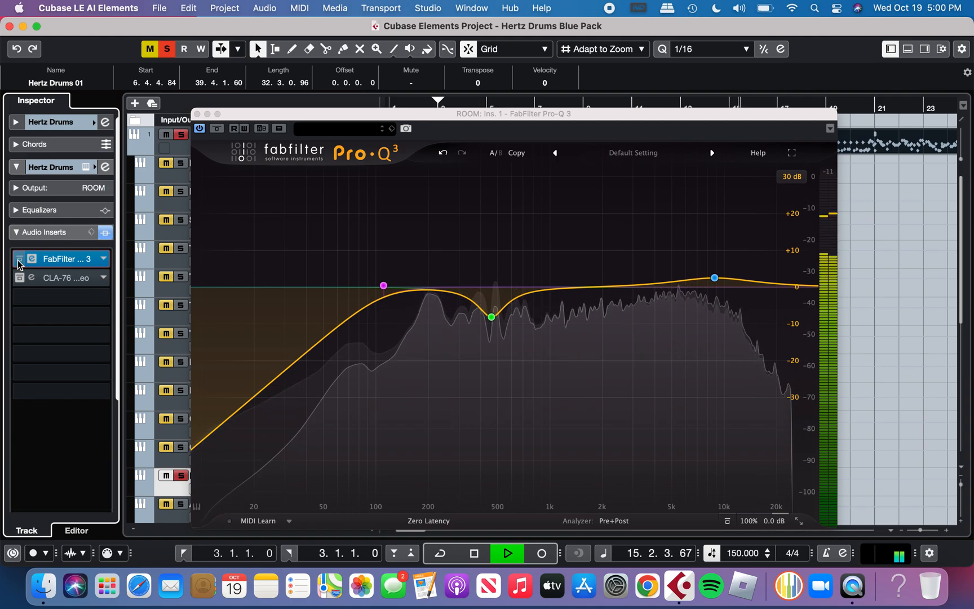
key("space")
Step: Check the 8834.7 Hz boost band in ROOM's Pro-Q 3 once more and close the EQ window
mouse_move(756, 282)
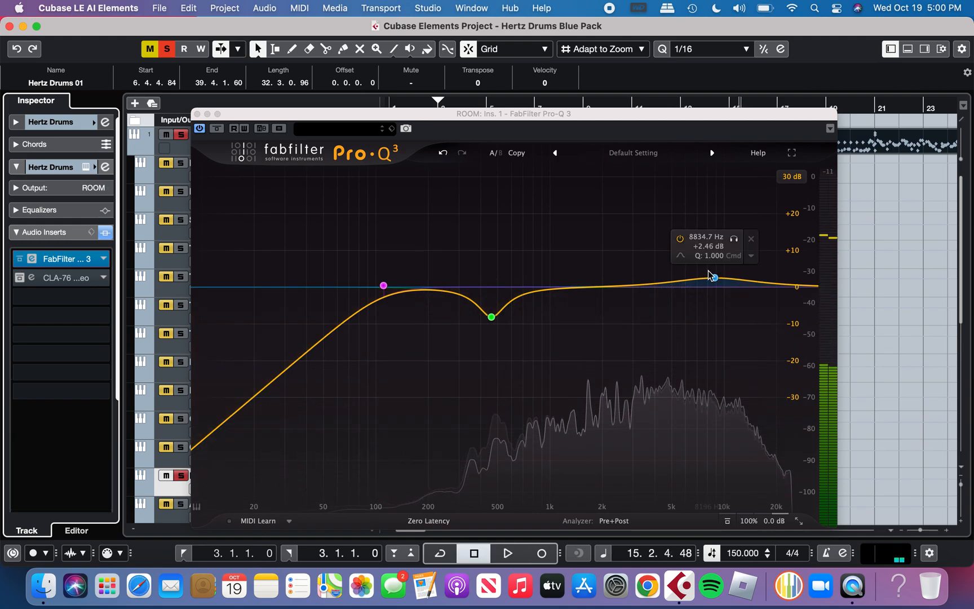
left_click_drag(244, 114, 310, 78)
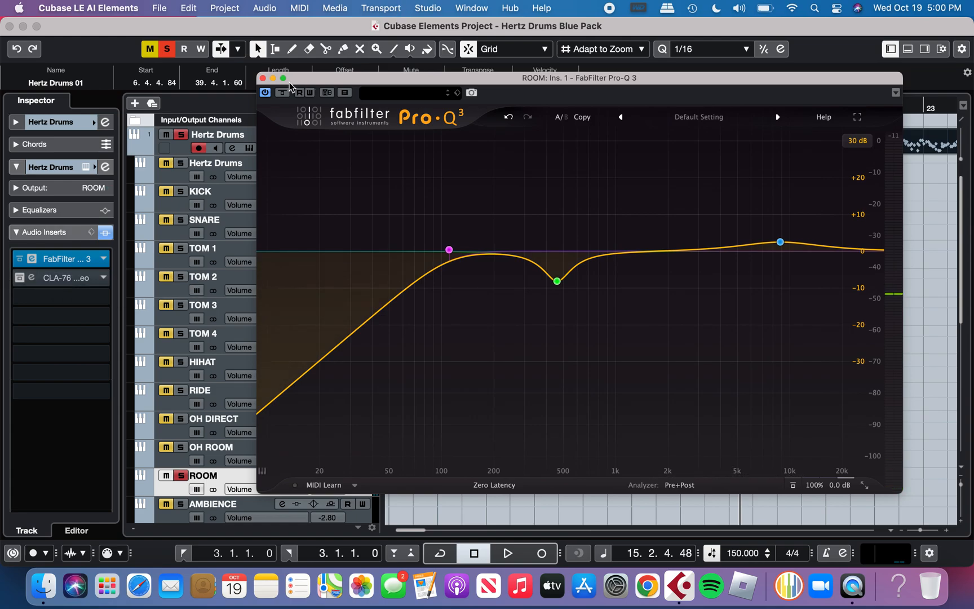
left_click(263, 79)
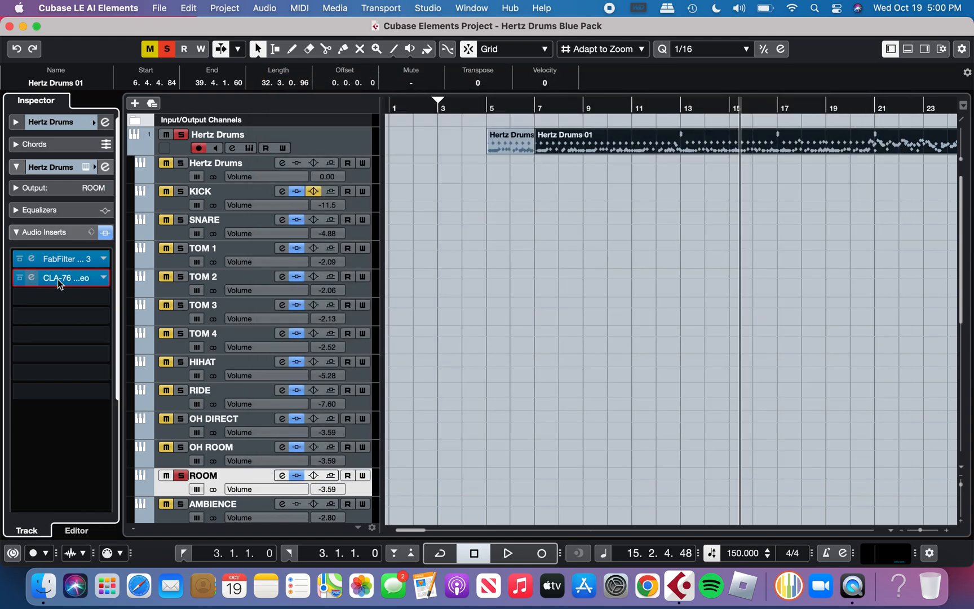
Step: Open ROOM's CLA-76 Stereo compressor and play the channel with it bypassed and active for comparison
left_click(59, 279)
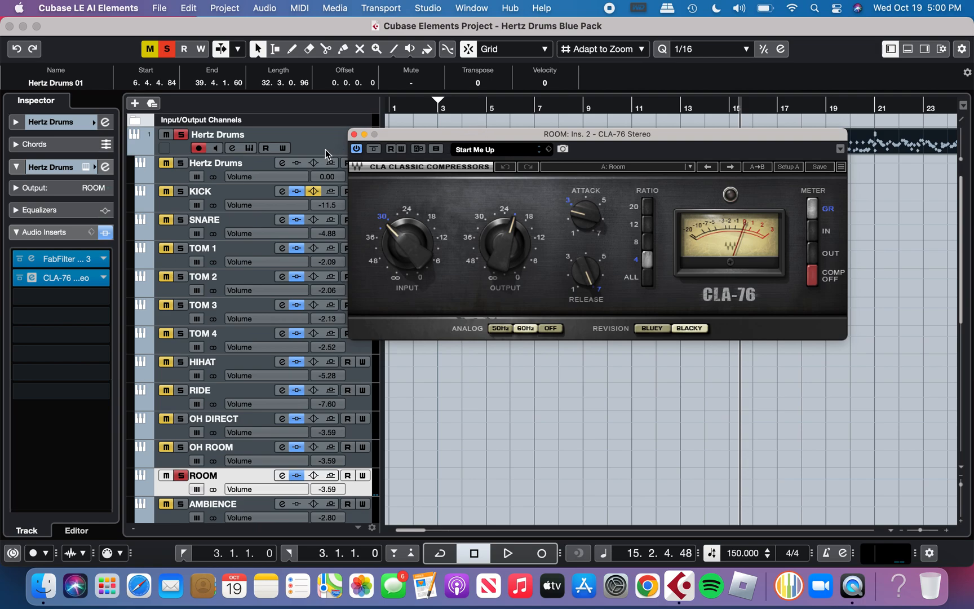
key("space")
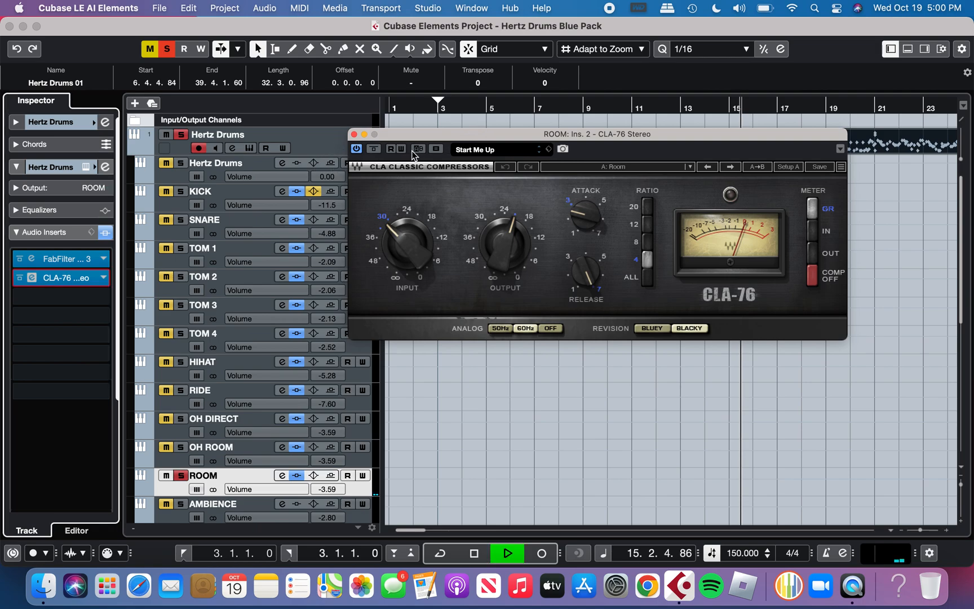
left_click(378, 150)
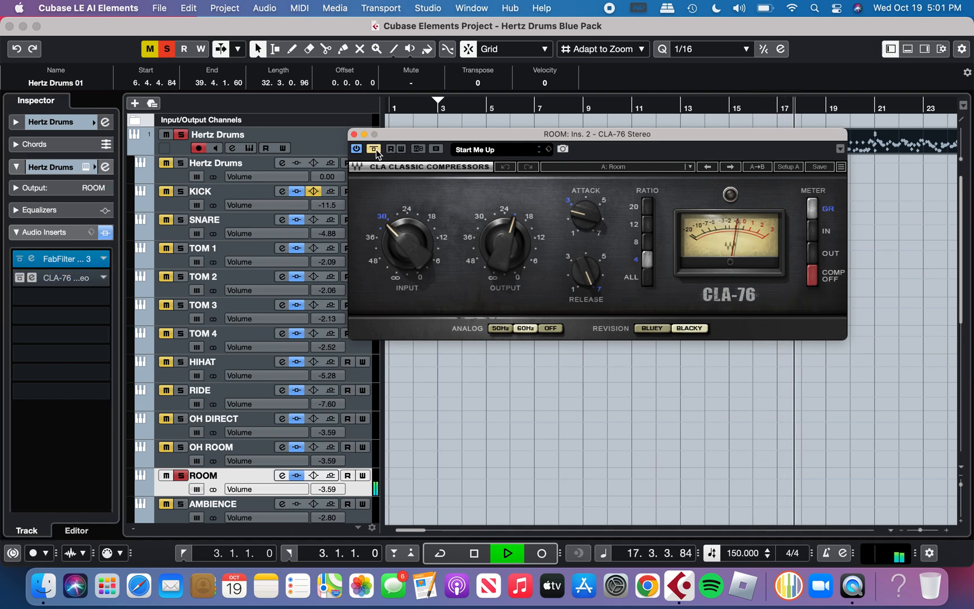
left_click(374, 149)
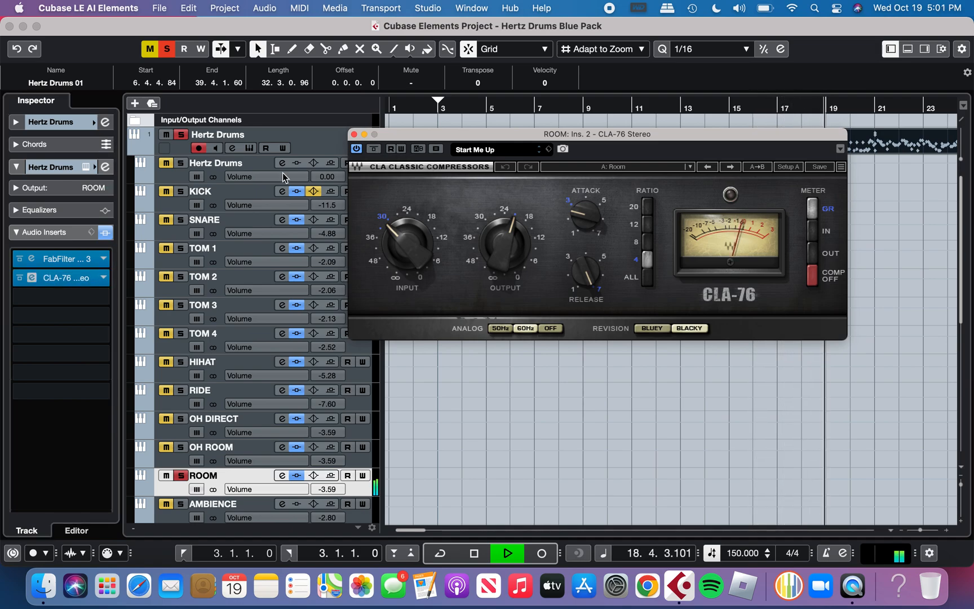
key("space")
Step: Solo SNARE alongside ROOM, compare the CLA-76 bypassed and active during playback, and close the compressor window
left_click(182, 220)
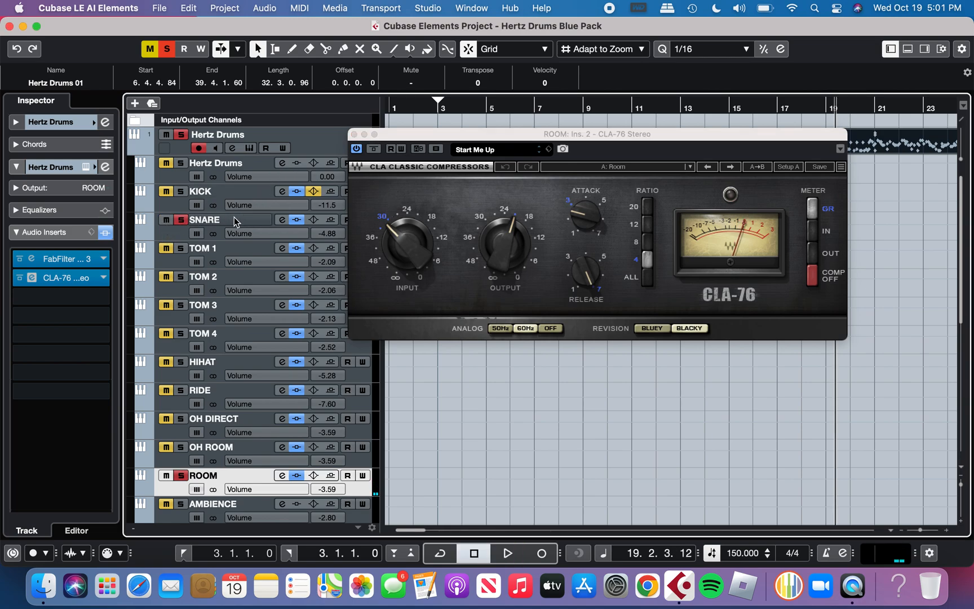
key("space")
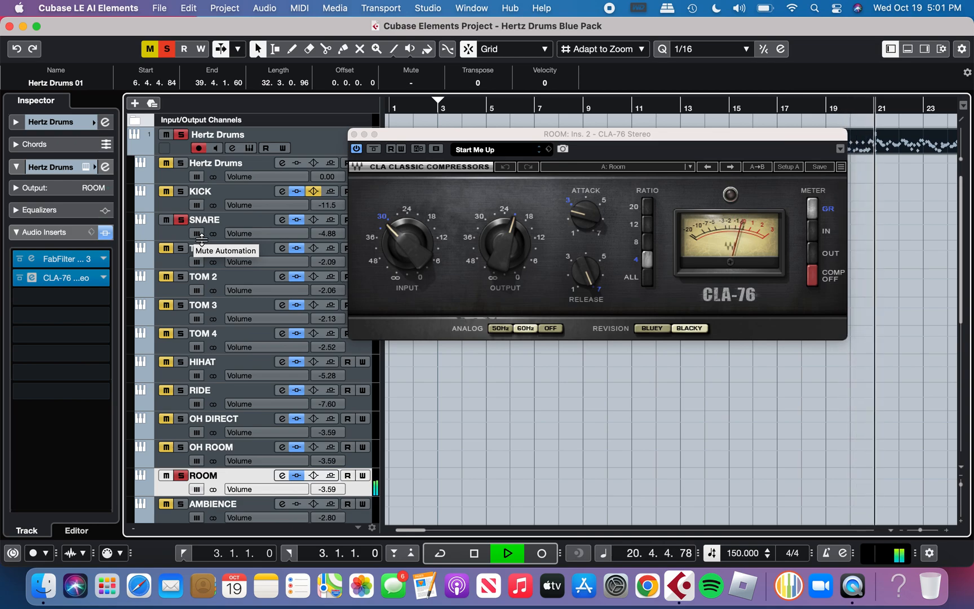
left_click(373, 150)
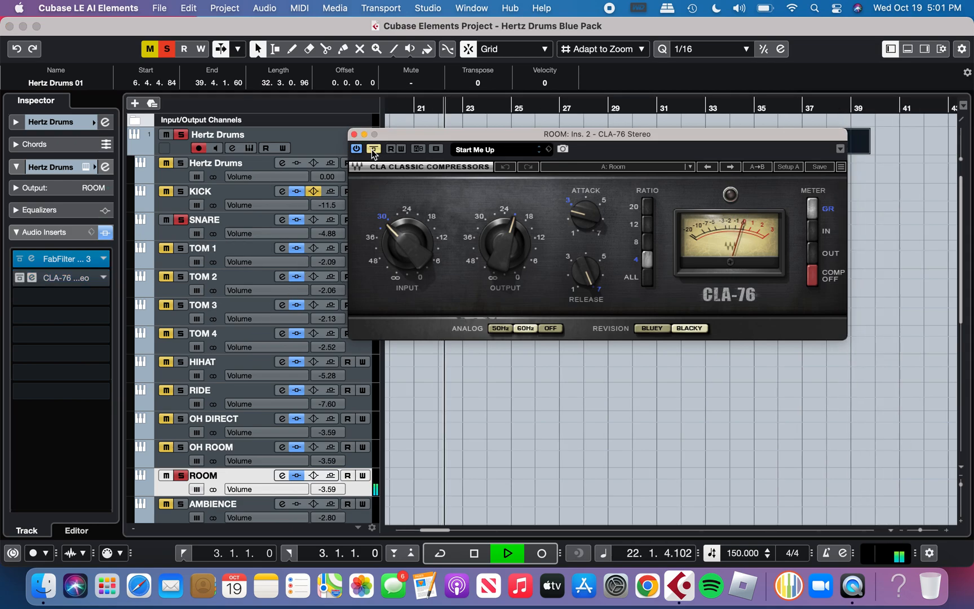
left_click(373, 150)
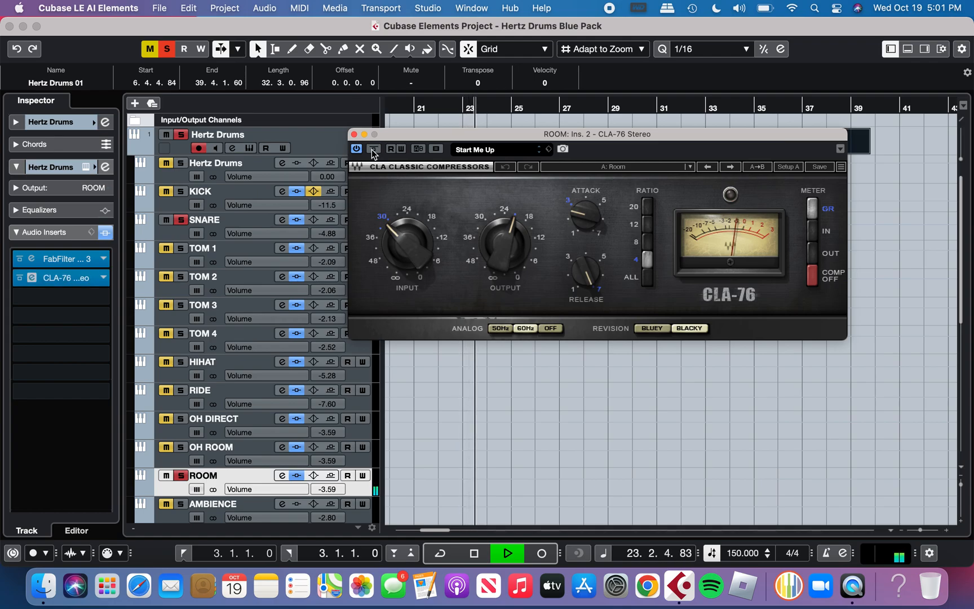
left_click(354, 135)
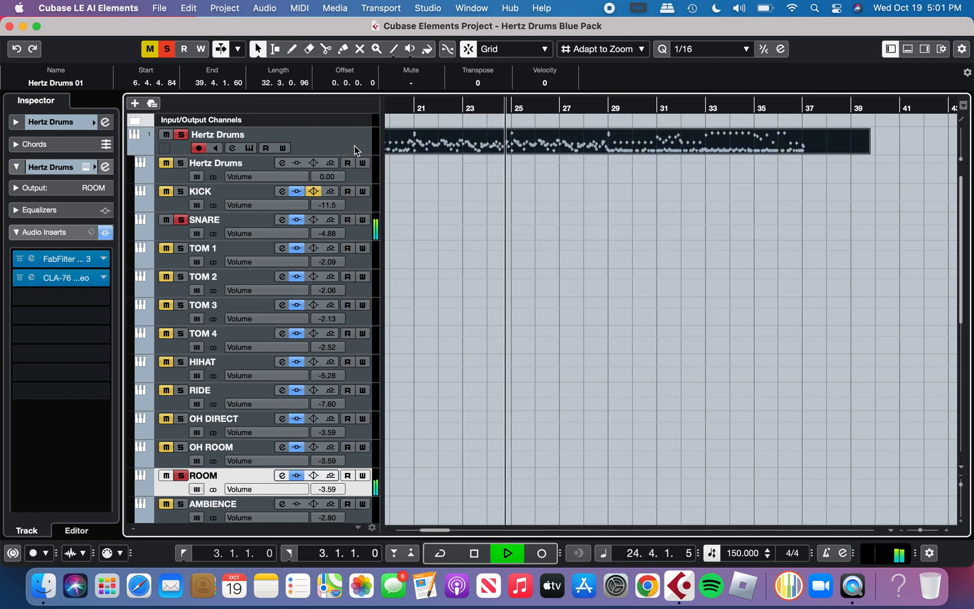
key("space")
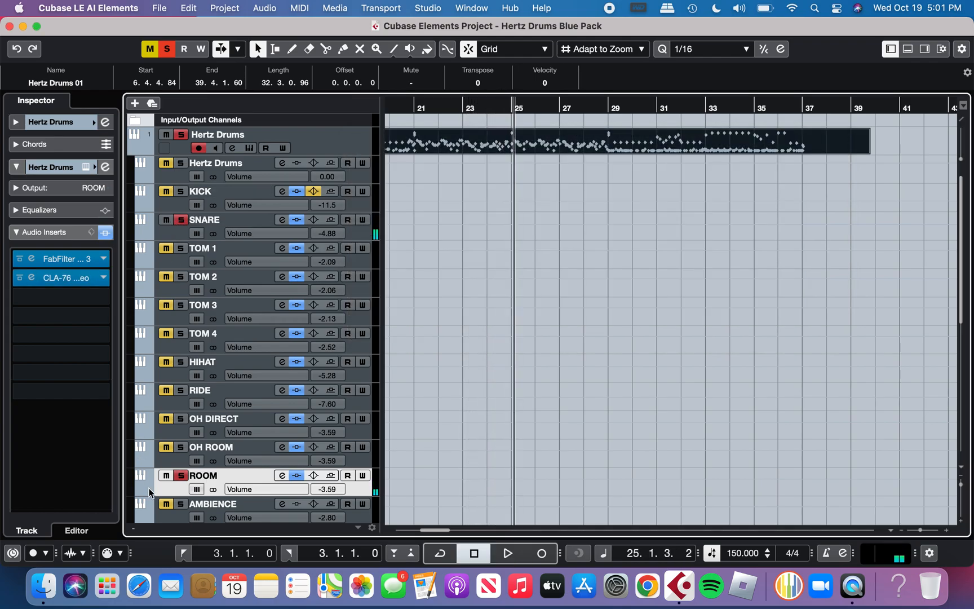
Step: Remove the solo from ROOM and SNARE, and select and solo the AMBIENCE channel
left_click(176, 476)
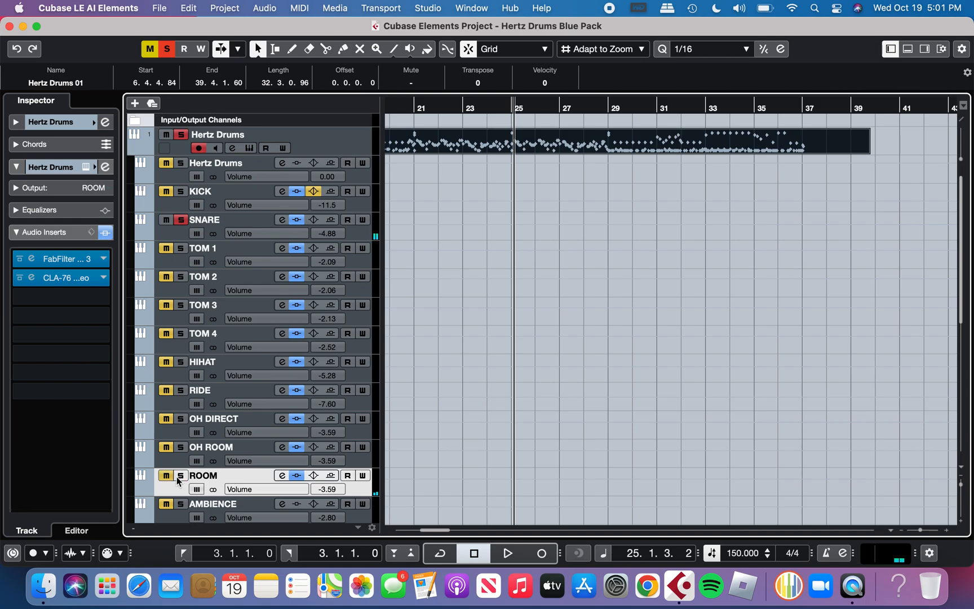
left_click(181, 220)
left_click(177, 523)
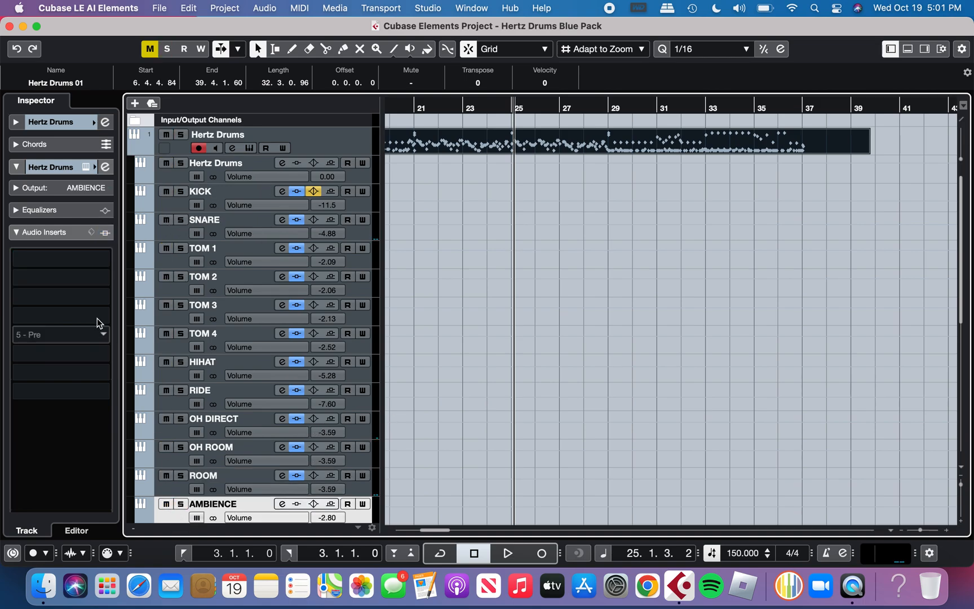
scroll(183, 465, "down", 2)
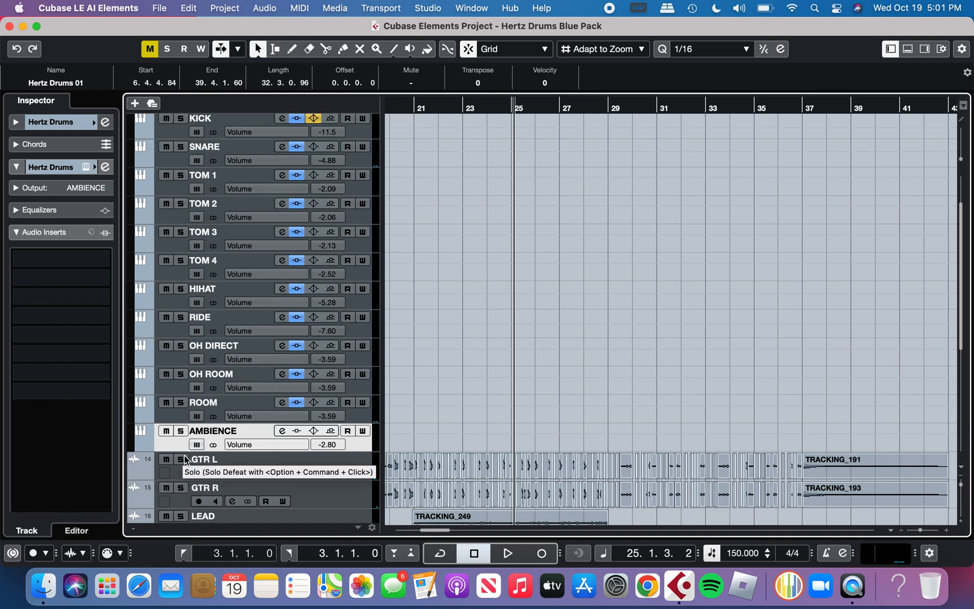
left_click(180, 430)
Step: Play the AMBIENCE channel on its own, clear its solo, and stop playback
key("space")
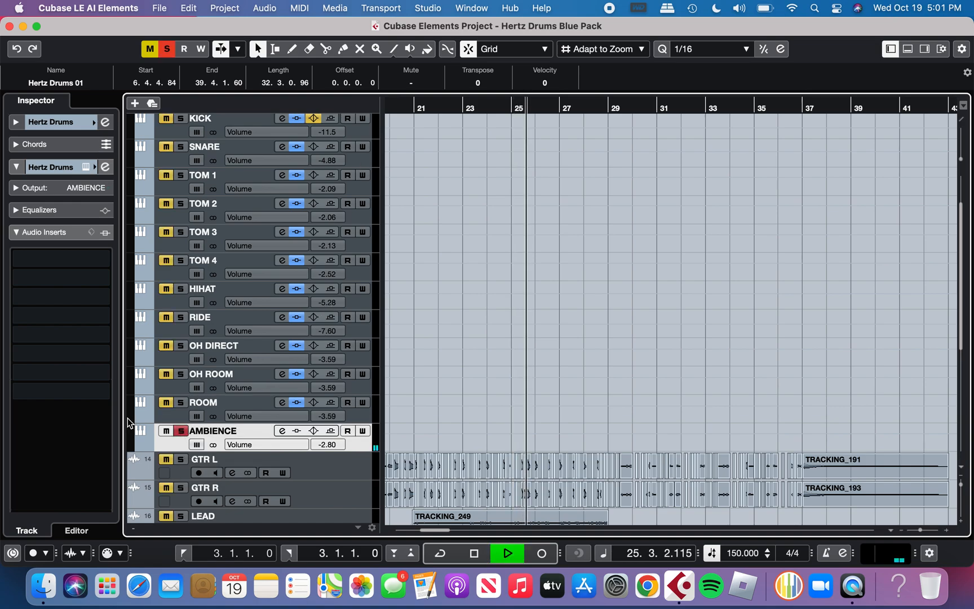
left_click(181, 431)
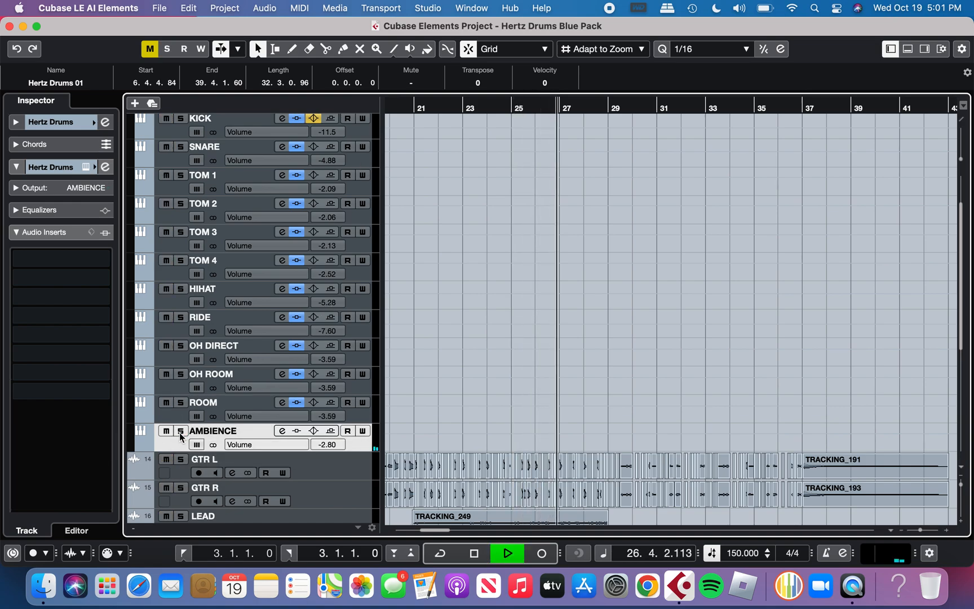
key("space")
Step: Show the MixConsole below the project and display the inserts of the DRUM BUS, GTR BUS and MASTER channels
scroll(521, 255, "left", 10)
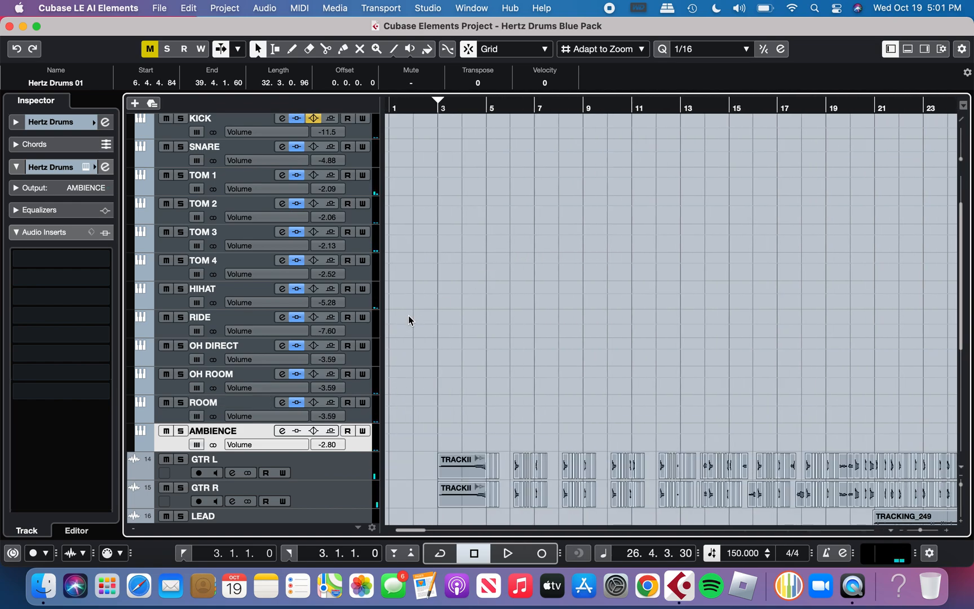
left_click(907, 48)
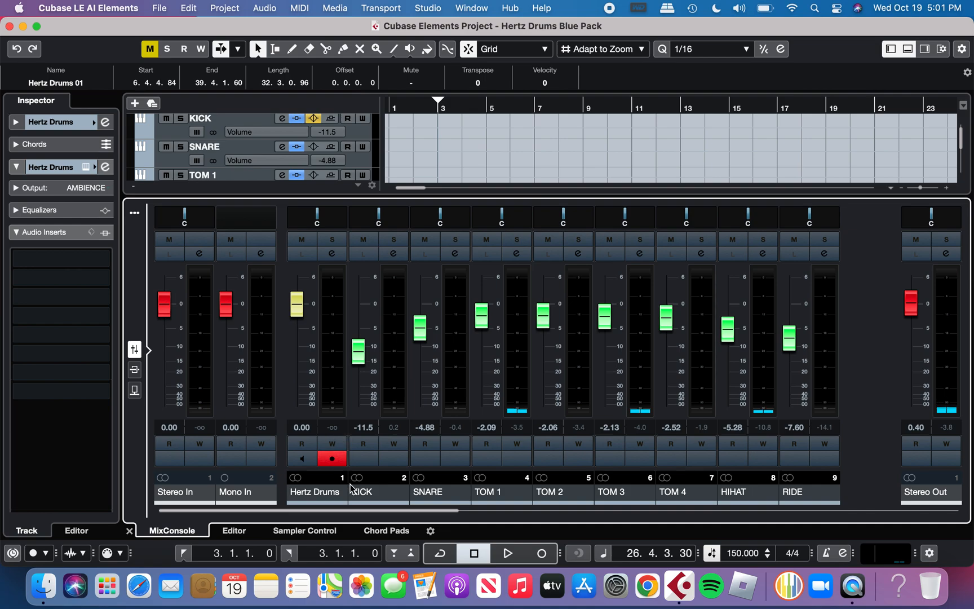
left_click_drag(338, 510, 915, 514)
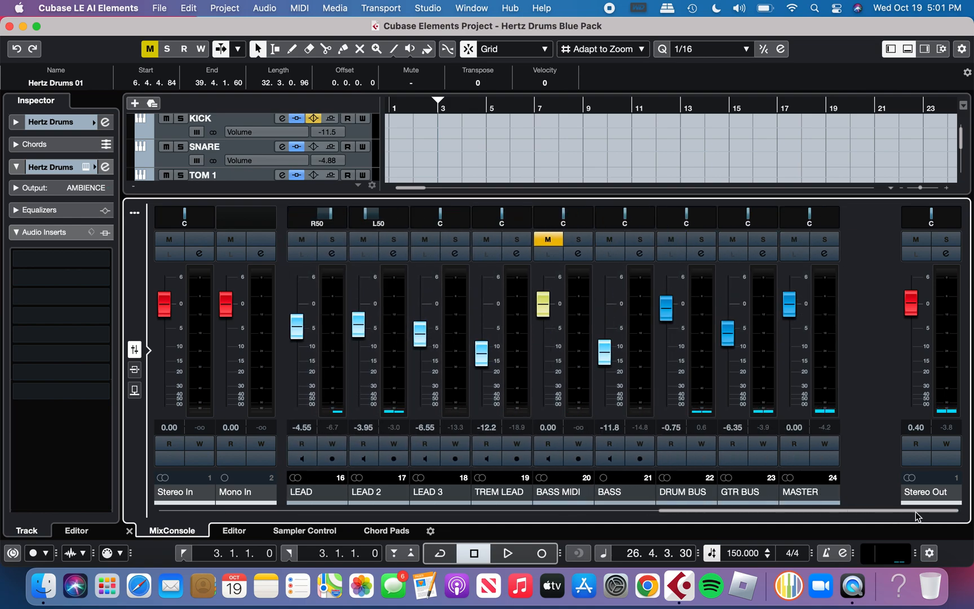
left_click(134, 369)
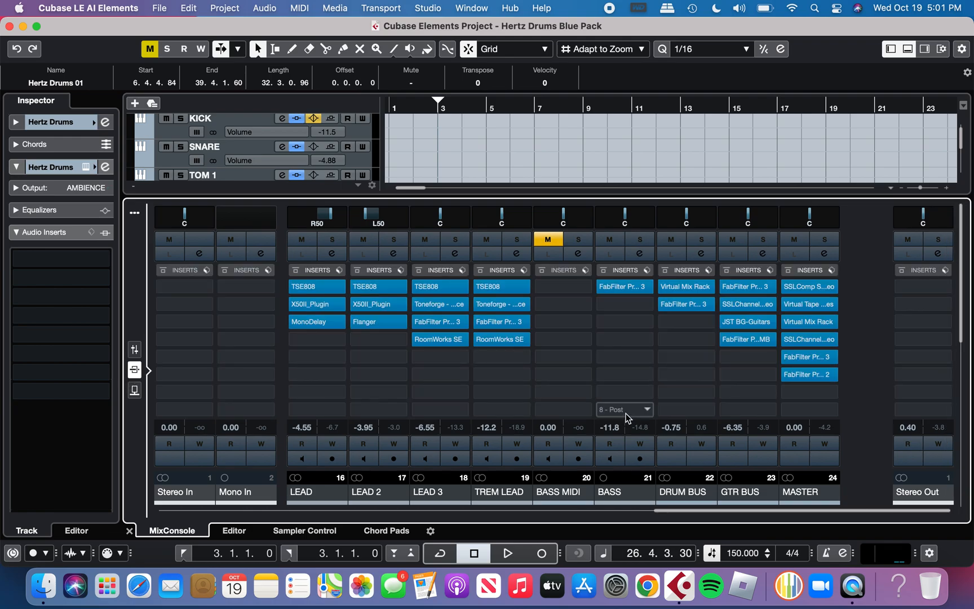
Step: Open the Virtual Mix Rack on the DRUM BUS and bypass its Revival, FG-S and Hollywood modules
left_click(694, 289)
left_click_drag(549, 29, 482, 16)
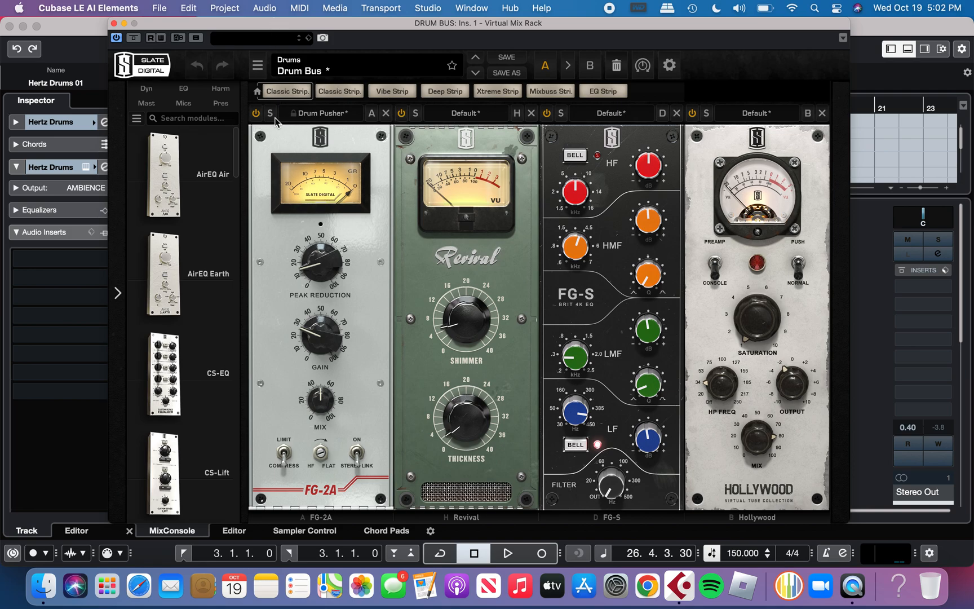
left_click(404, 114)
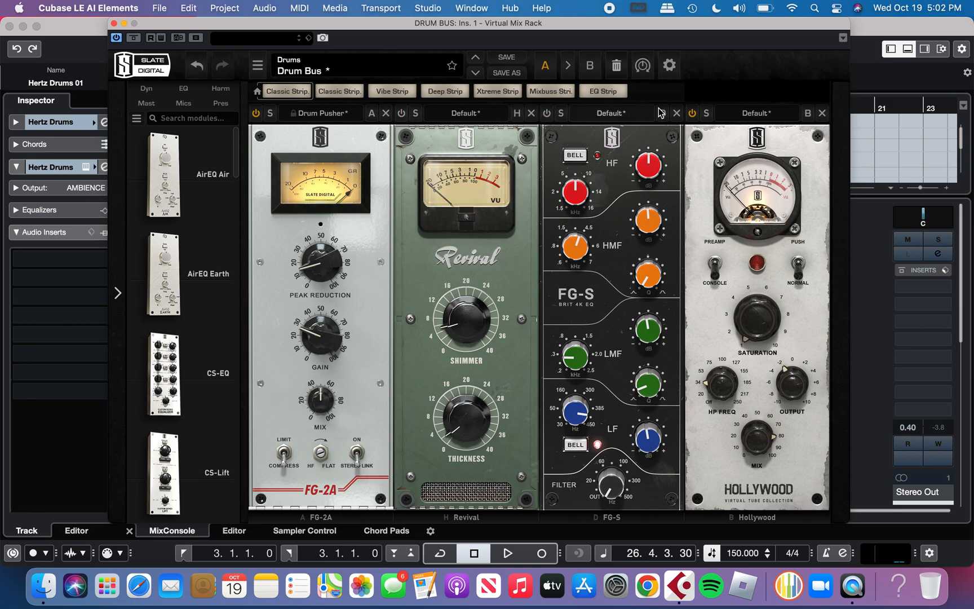
left_click(693, 114)
Step: Mute the GTR BUS and BASS channels, moving the mix rack window to uncover them
left_click_drag(241, 24, 17, 113)
left_click(700, 244)
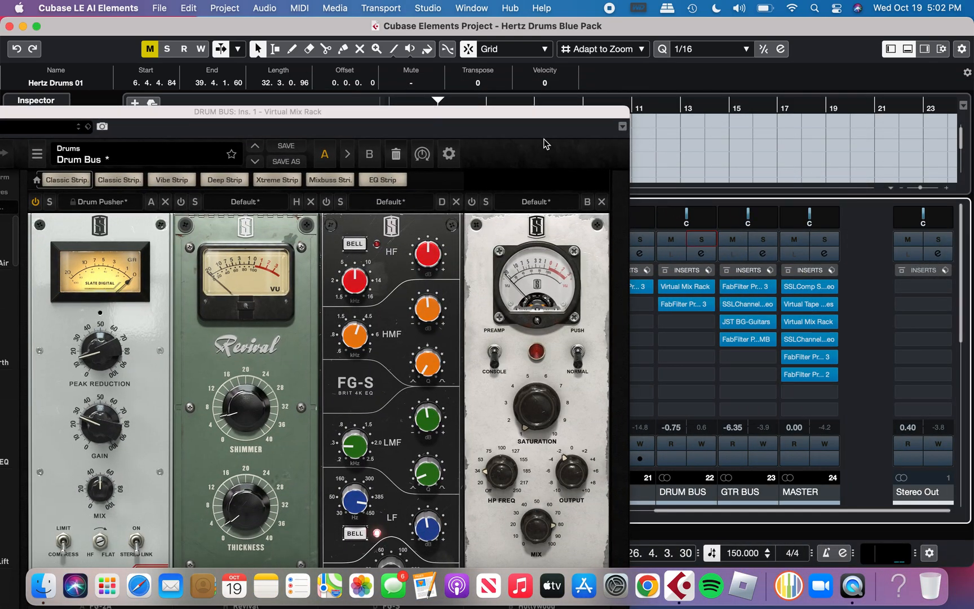
left_click(699, 239)
left_click(733, 240)
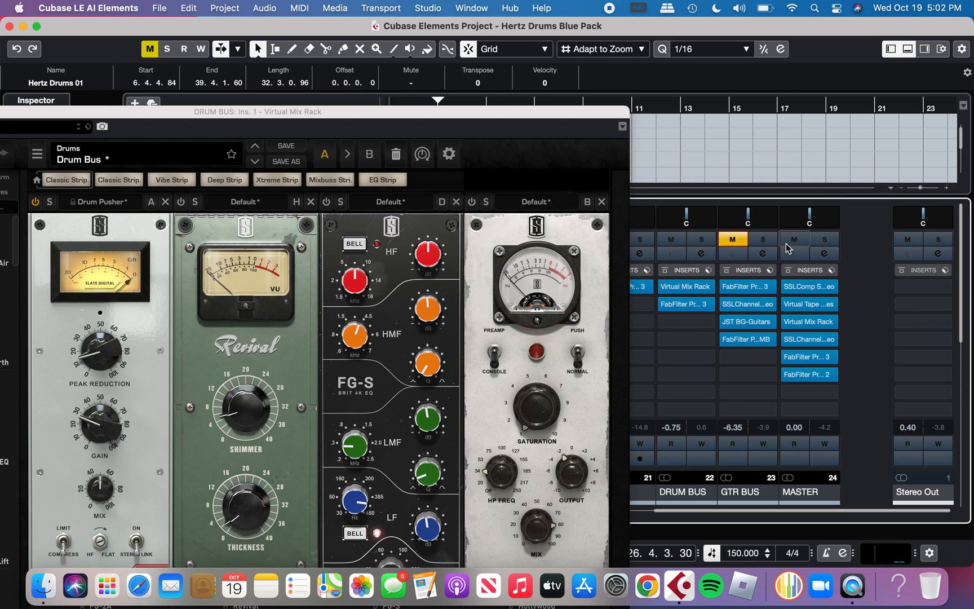
left_click_drag(513, 114, 631, 25)
left_click(609, 239)
Step: Play the drums while comparing the FG-2A compressor bypassed and active, and stop playback
key("space")
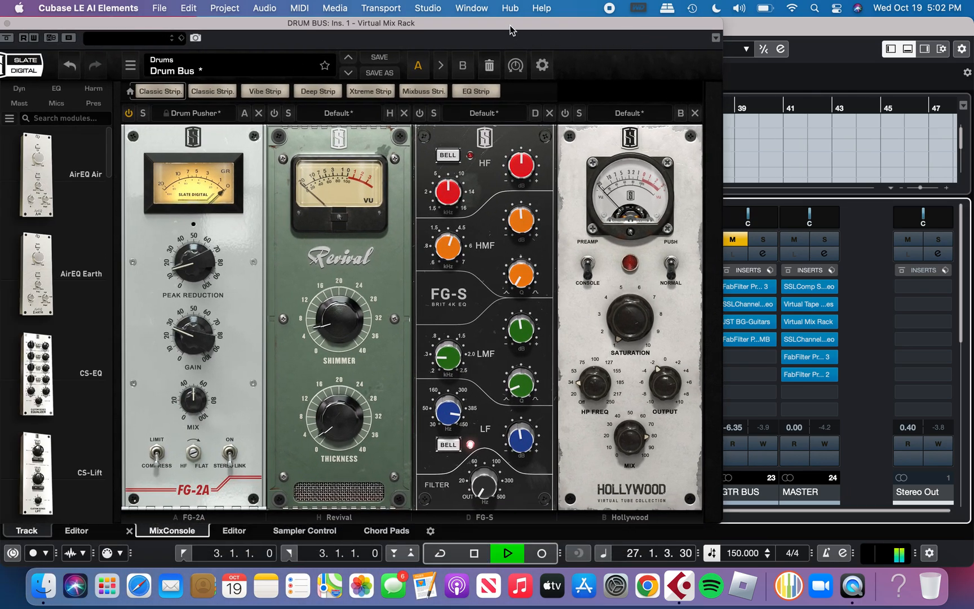
left_click_drag(510, 26, 750, 31)
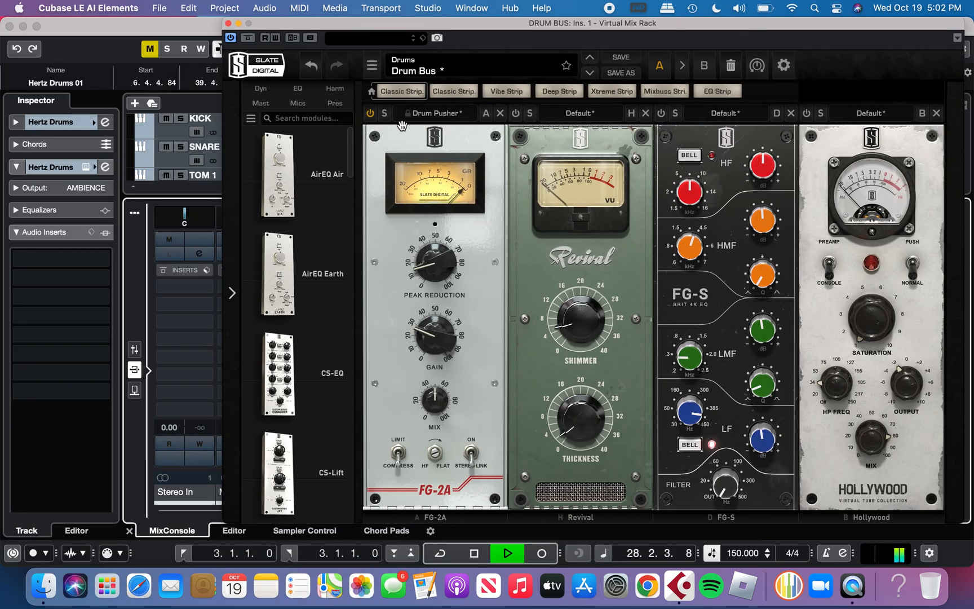
left_click(370, 113)
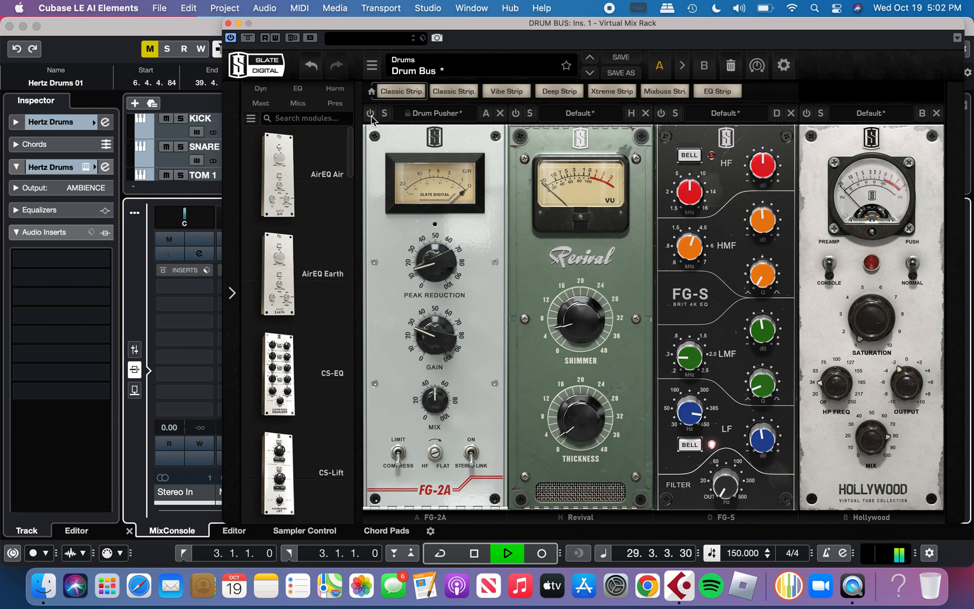
left_click(370, 113)
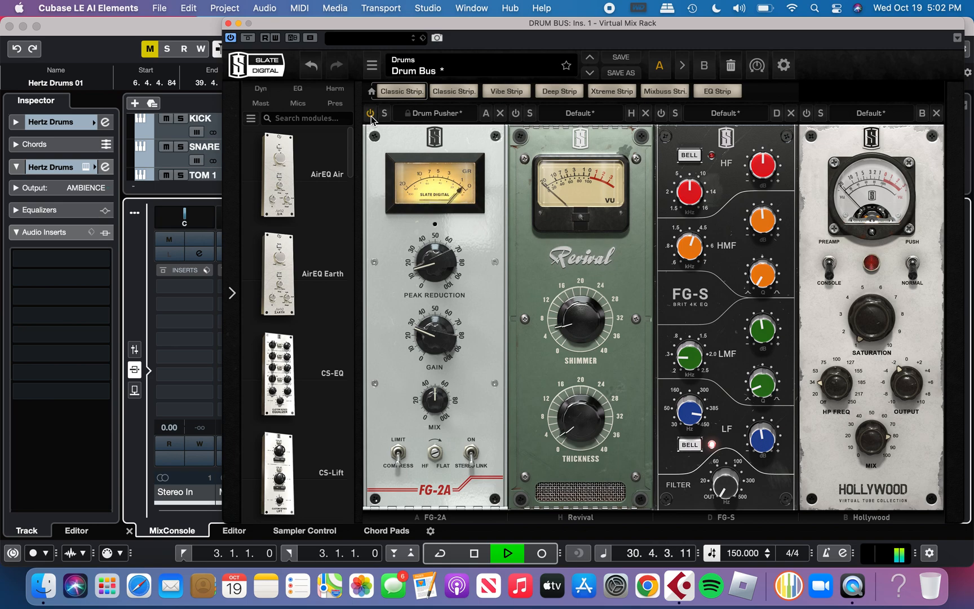
left_click(370, 113)
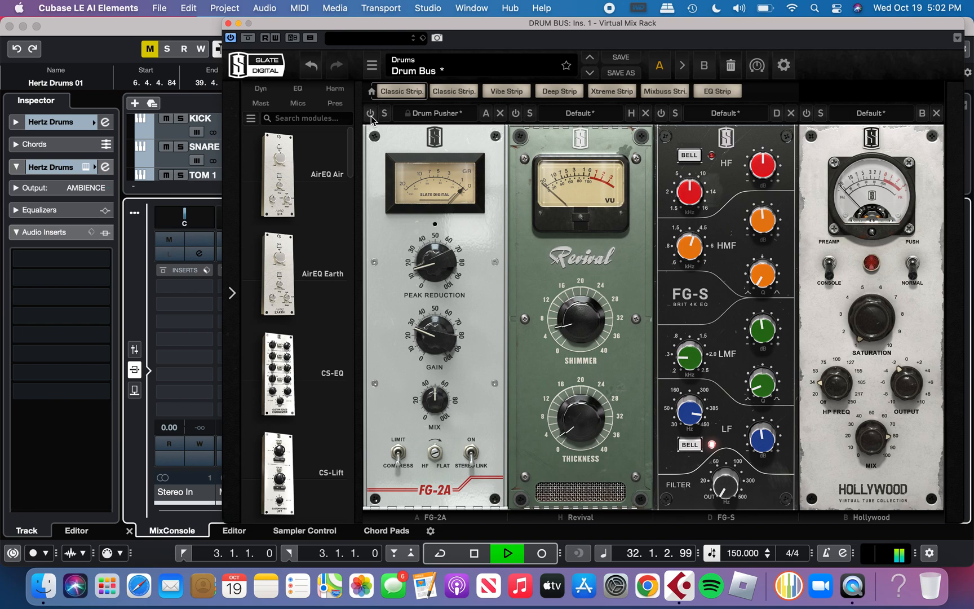
left_click(371, 114)
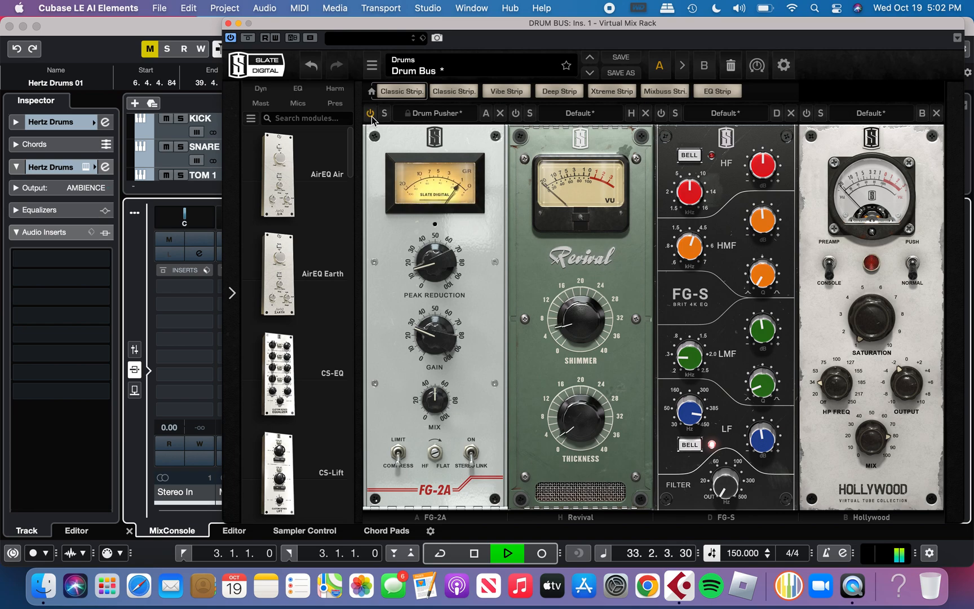
key("space")
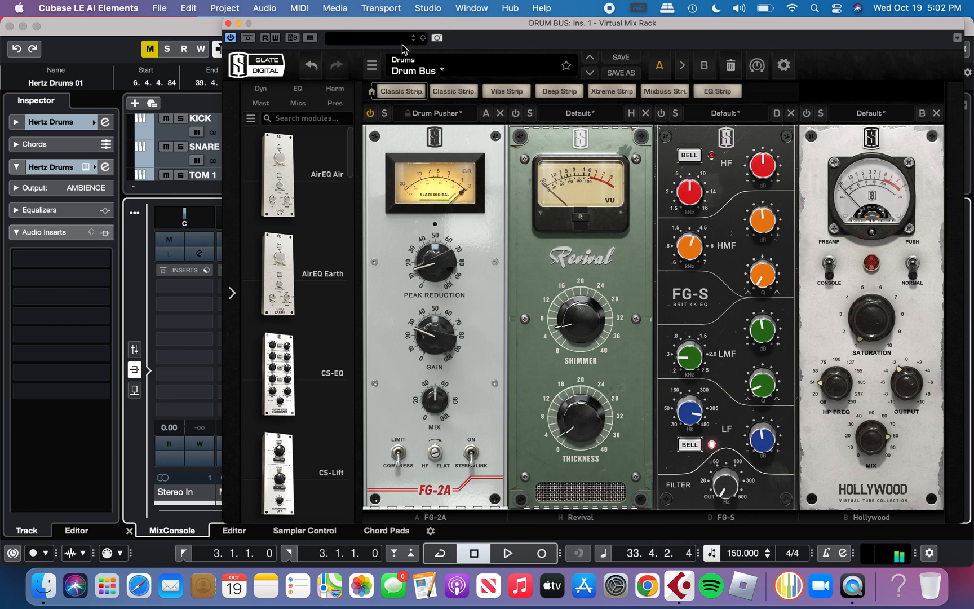
Step: Enable the Revival module, compare it bypassed and active during playback, and return the stopped playhead to bar 3
left_click_drag(445, 29, 371, 151)
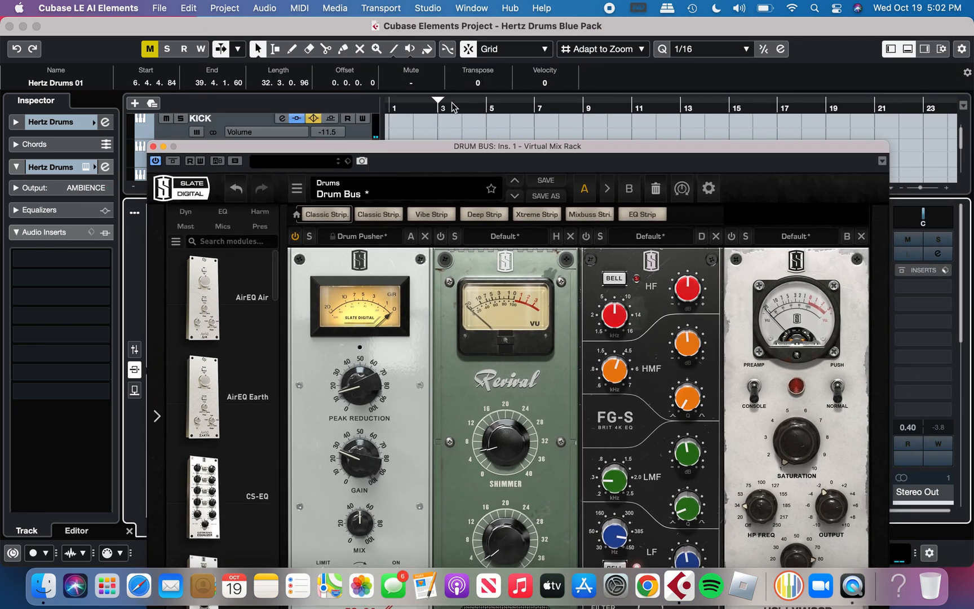
left_click_drag(427, 152, 406, 33)
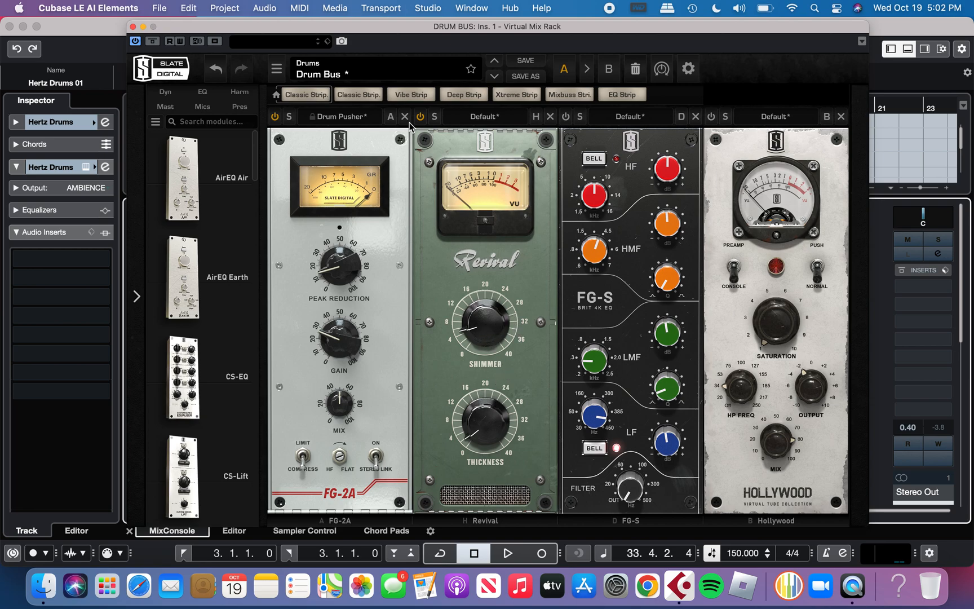
key("space")
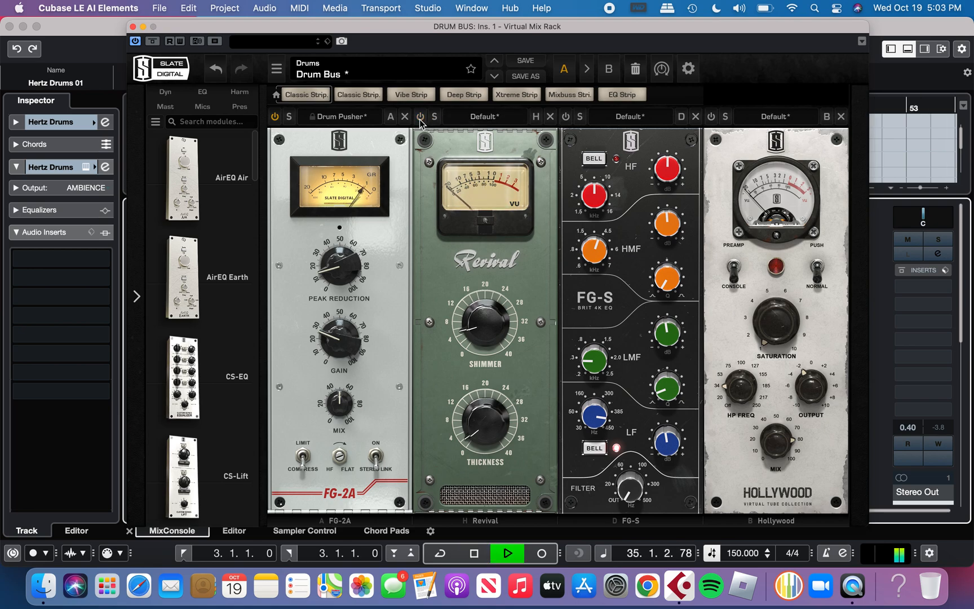
left_click(420, 118)
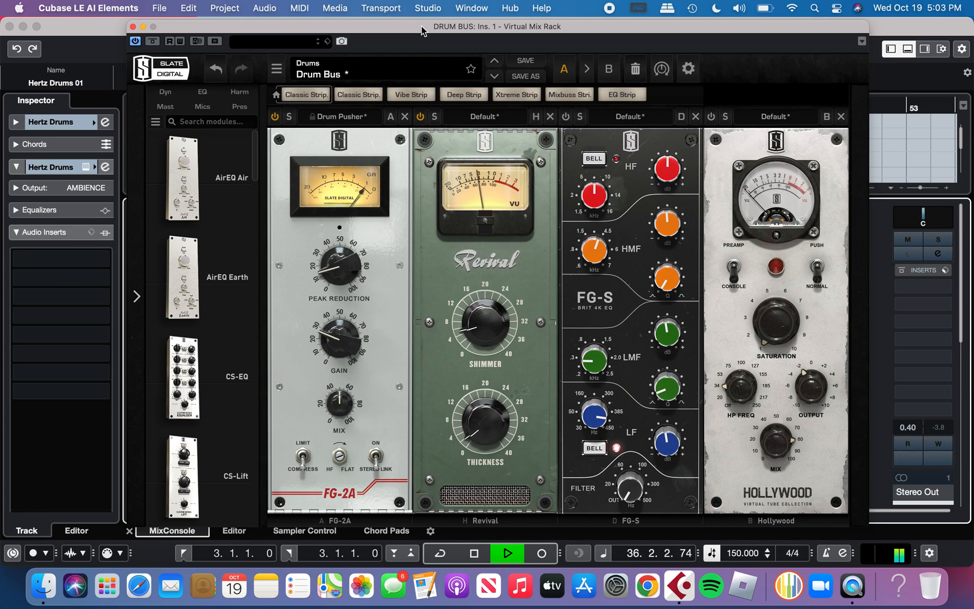
left_click_drag(413, 27, 389, 13)
scroll(474, 105, "left", 10)
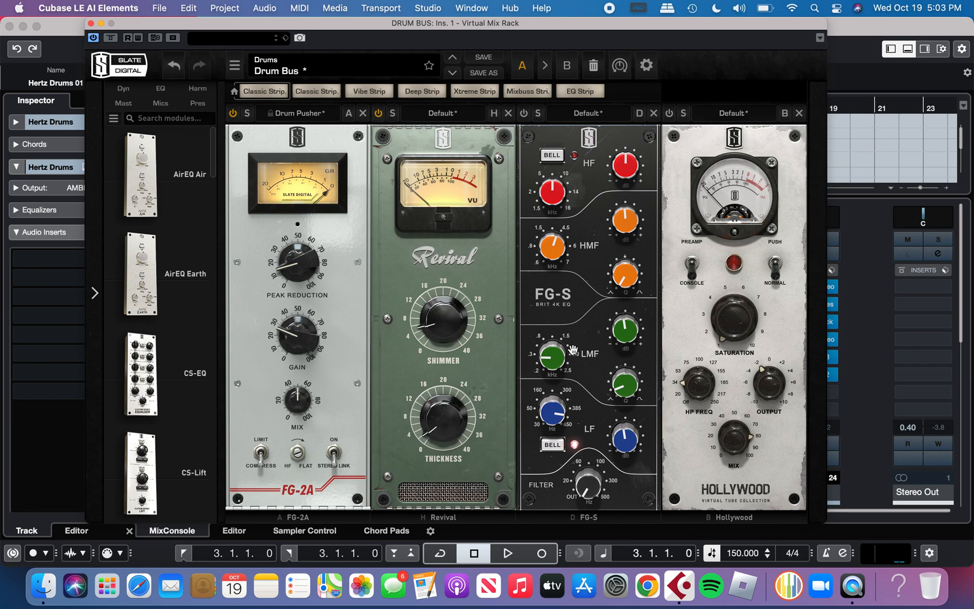
Step: Examine the FG-S equalizer's LMF, LF and HMF knob settings
left_click_drag(554, 360, 552, 363)
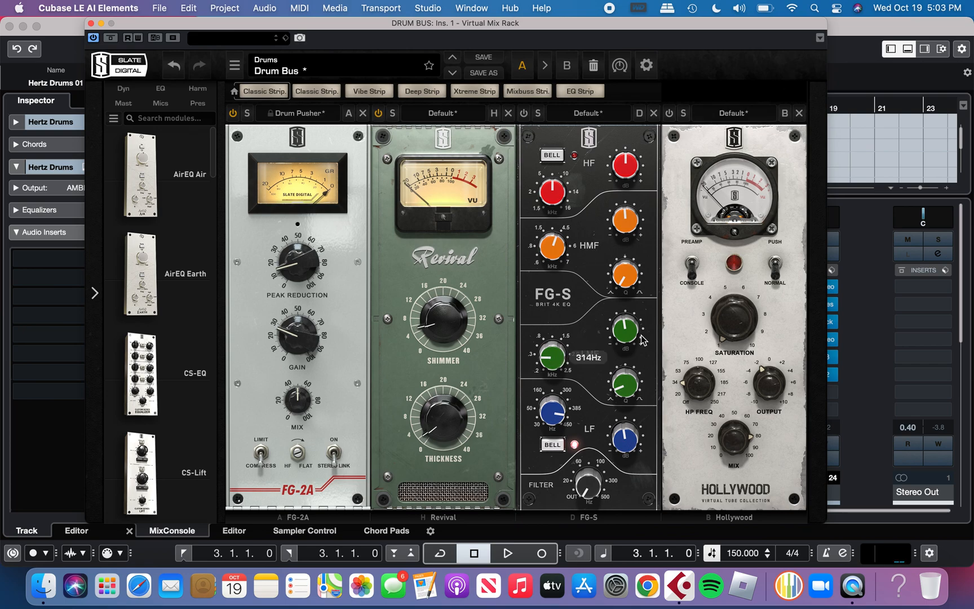
mouse_move(626, 329)
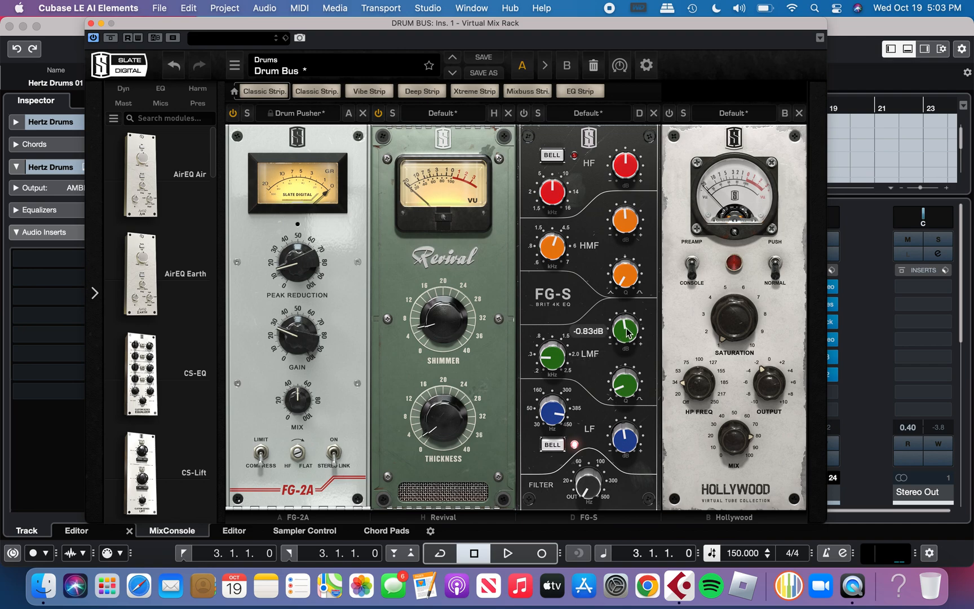
mouse_move(620, 444)
mouse_move(554, 414)
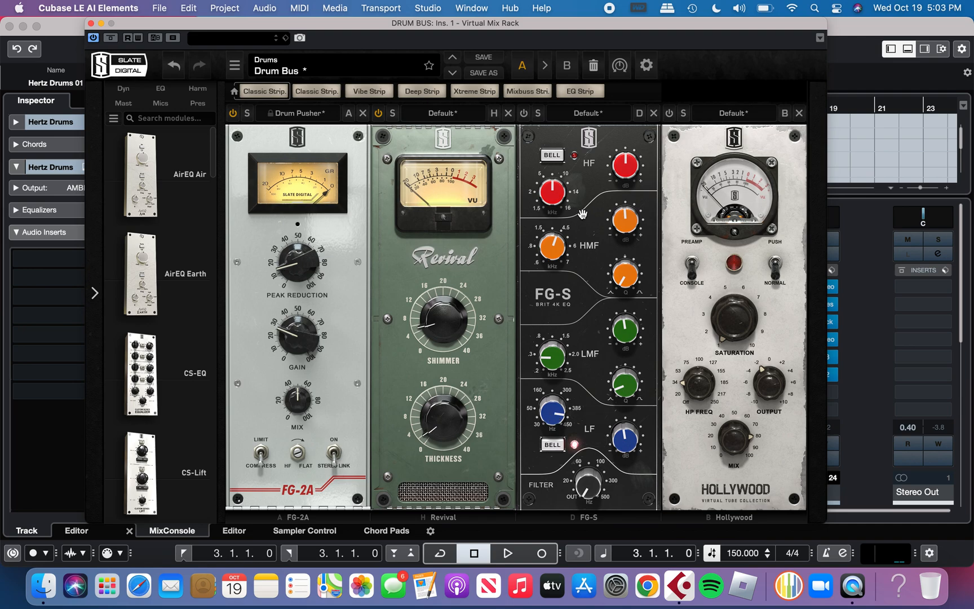
mouse_move(557, 251)
Step: Play the drums while switching the FG-S equalizer in, leave it active, and stop playback
key("space")
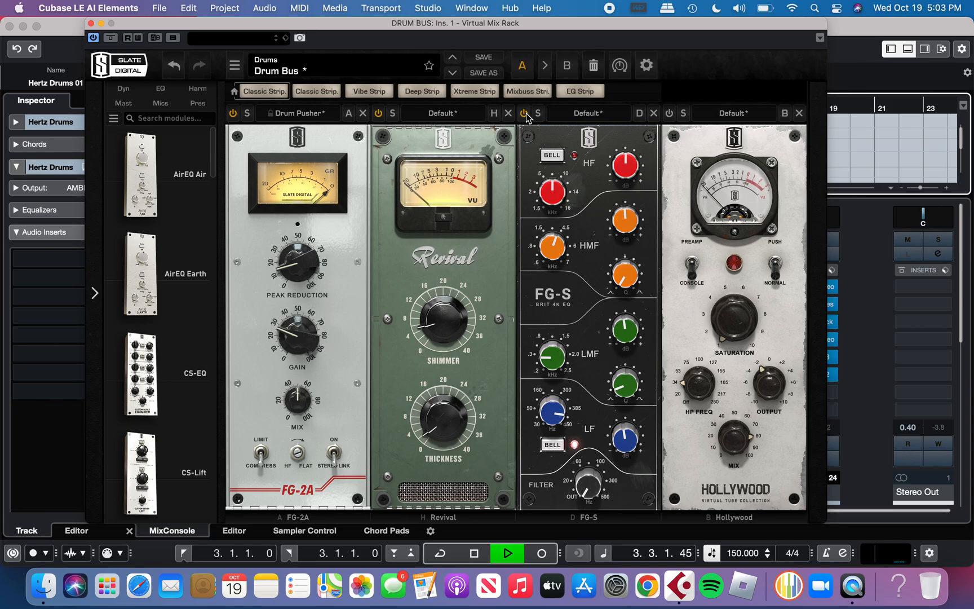
mouse_move(550, 21)
left_mouse_down()
mouse_move(526, 181)
mouse_move(520, 31)
mouse_move(238, 107)
mouse_move(176, 113)
mouse_move(566, 10)
mouse_move(516, 232)
mouse_move(570, 38)
mouse_move(562, 22)
left_mouse_up()
left_click(744, 108)
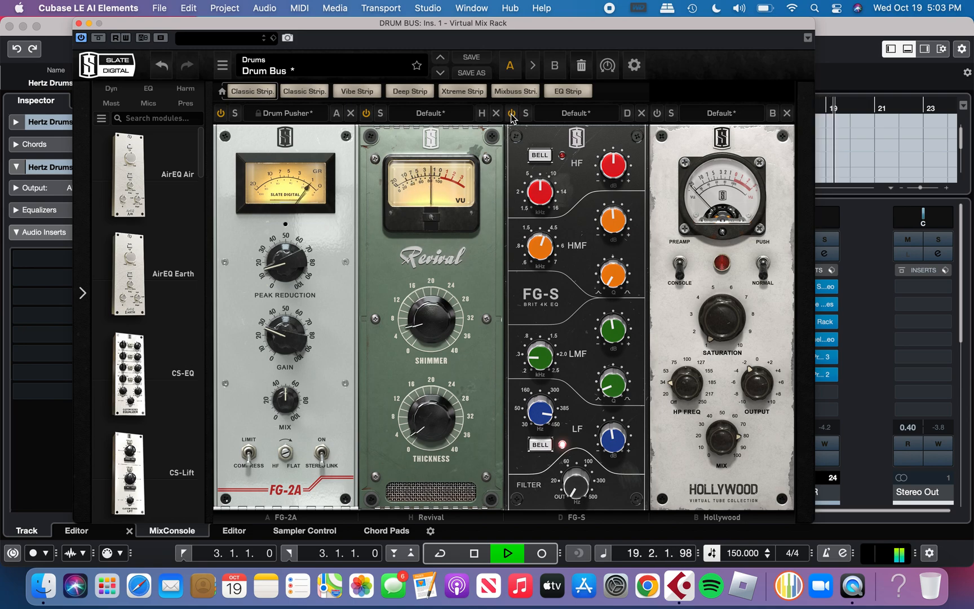
key("space")
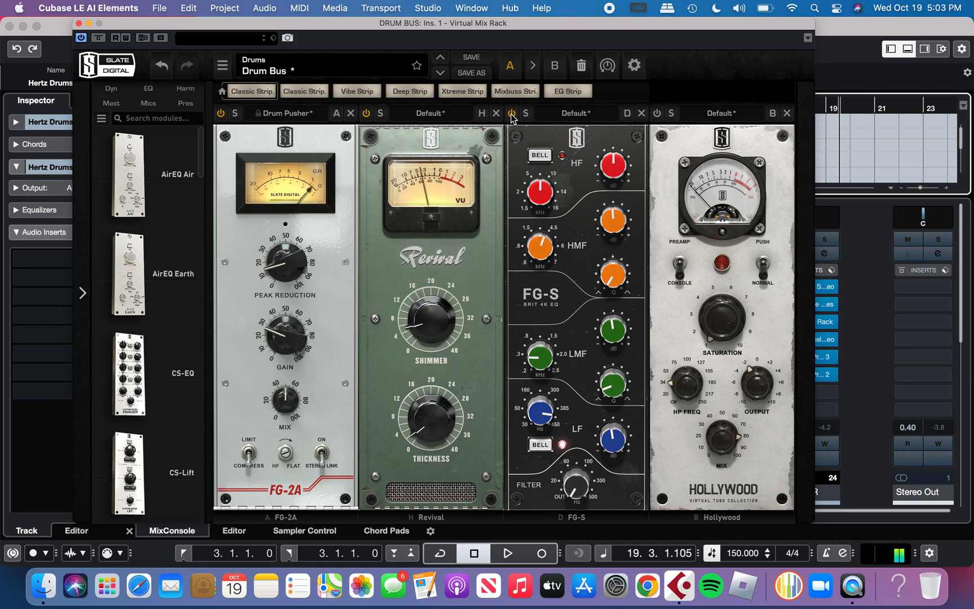
Step: Enable the Hollywood module and examine its HP FREQ, OUTPUT and MIX settings
left_click(657, 114)
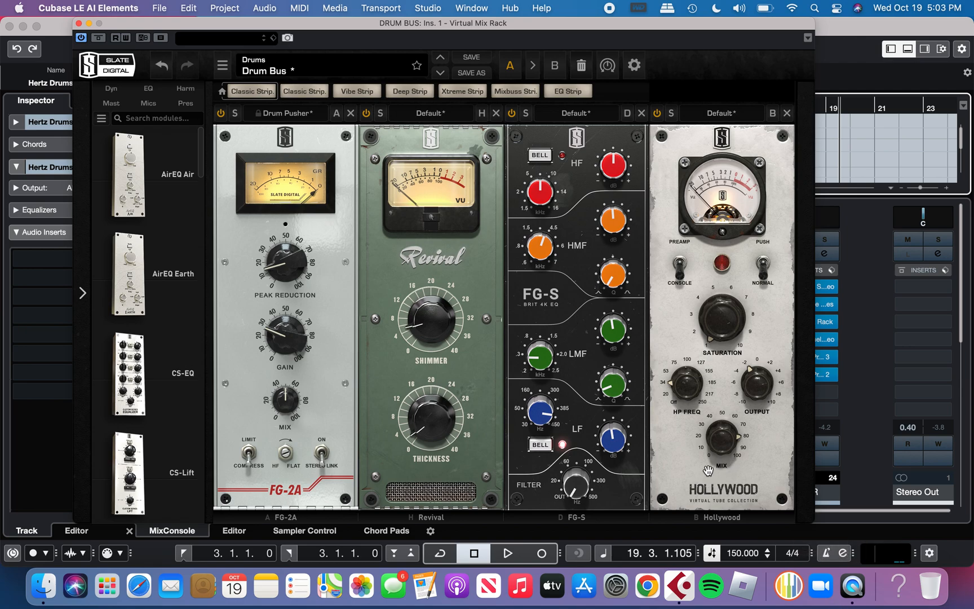
mouse_move(692, 395)
mouse_move(759, 389)
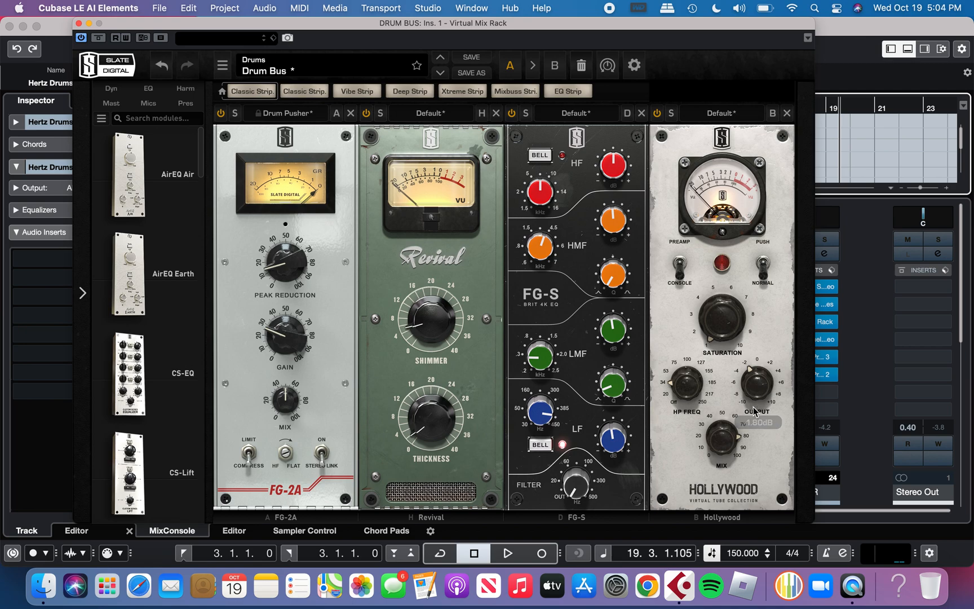
mouse_move(743, 437)
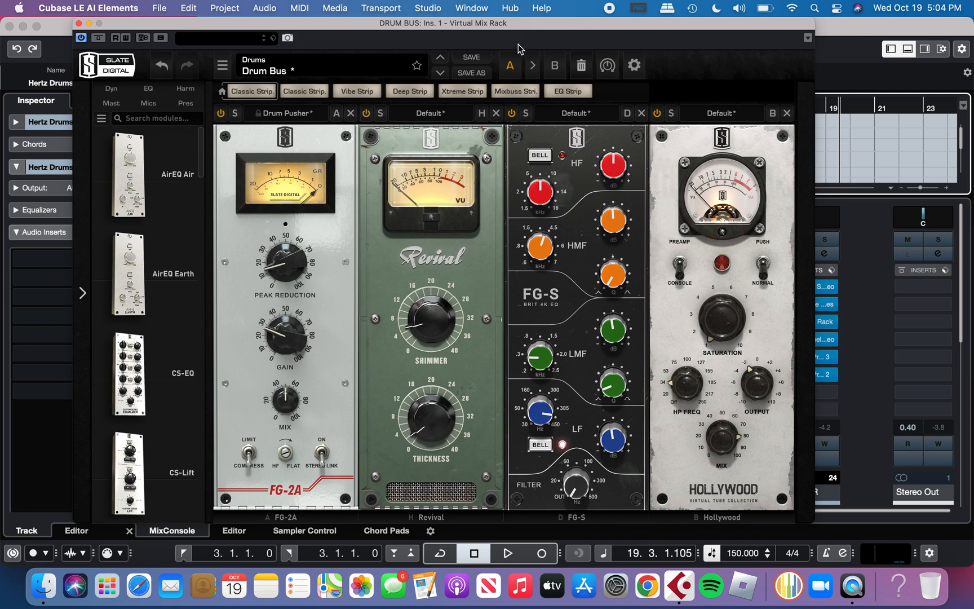
Step: Play the drums while comparing the Hollywood module bypassed and active, and stop with it active
left_click(656, 114)
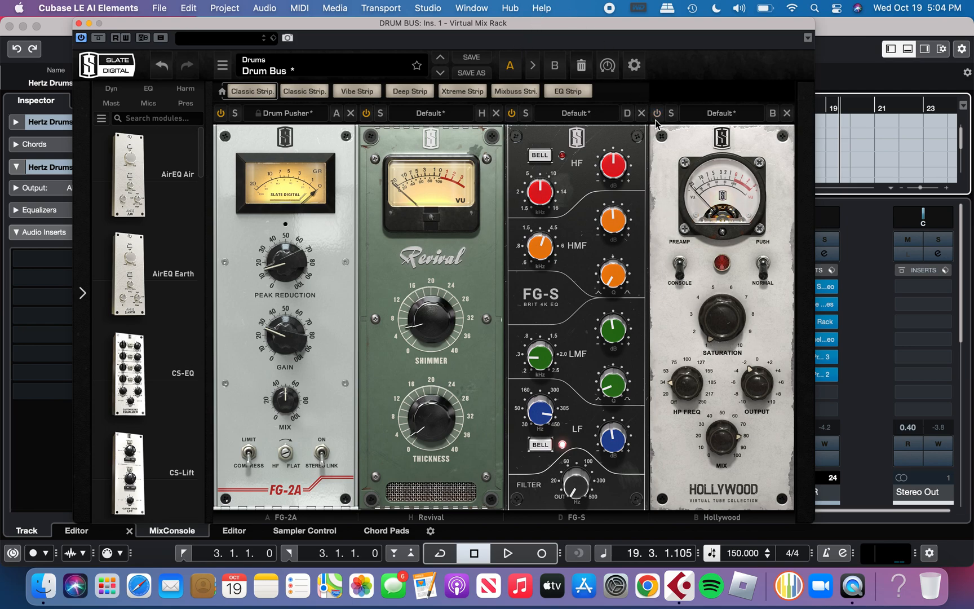
key("space")
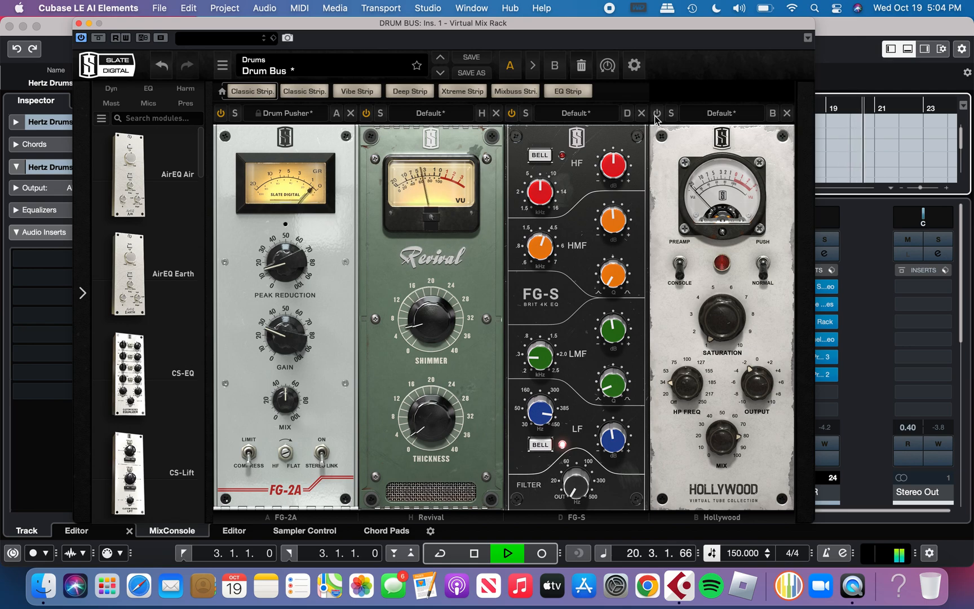
left_click(655, 116)
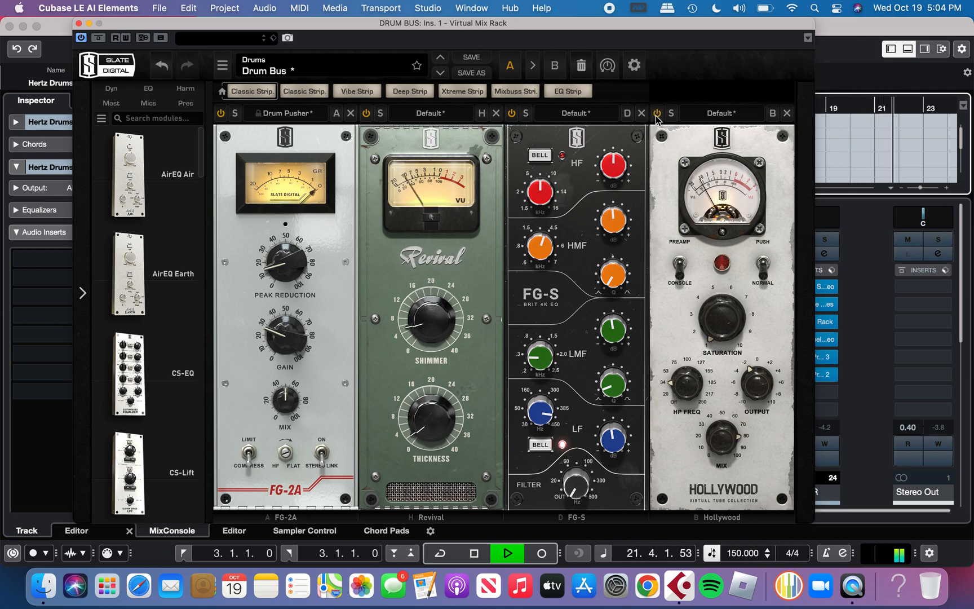
left_click(656, 114)
left_click(656, 115)
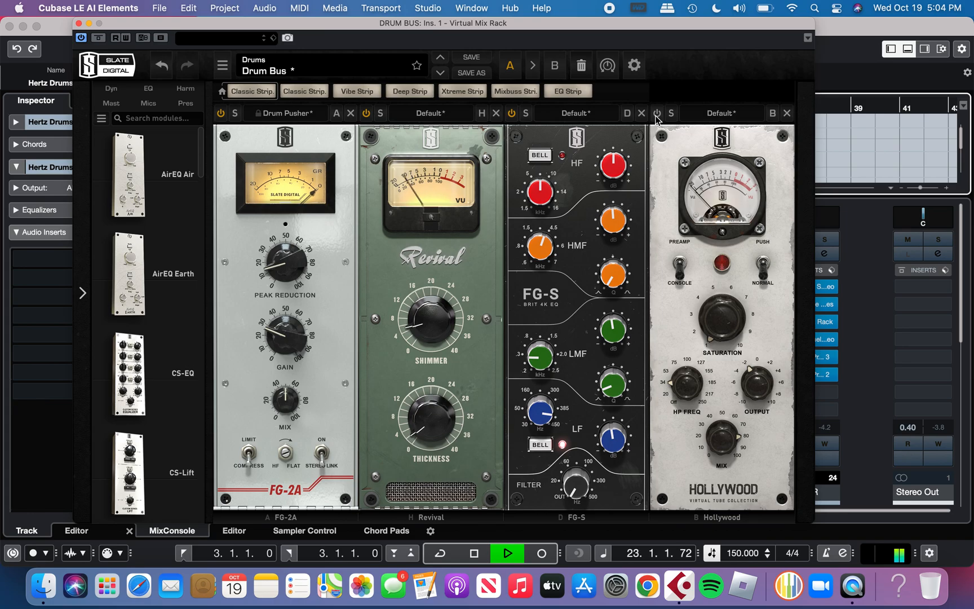
key("space")
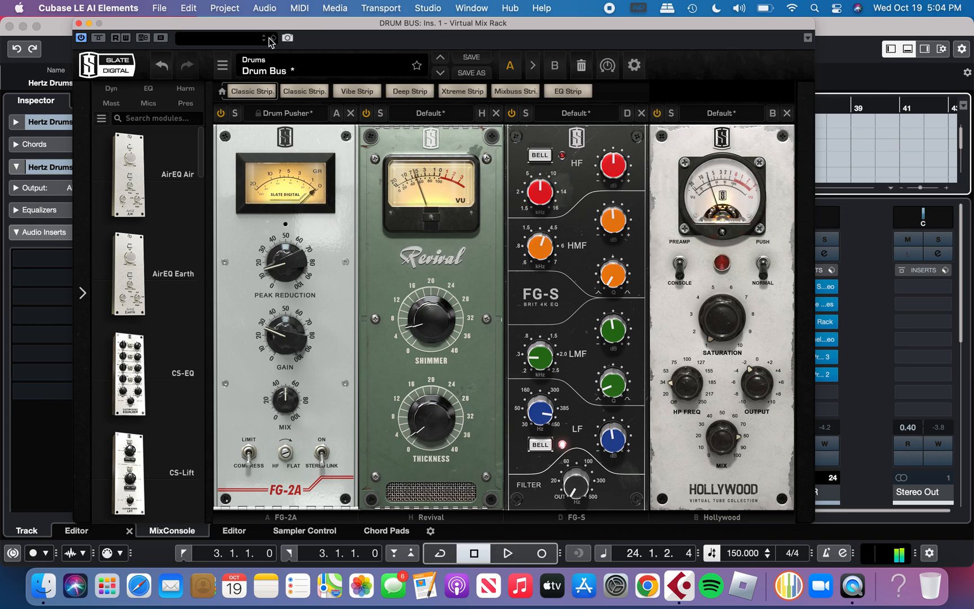
Step: Close the DRUM BUS mix rack window and hide the MixConsole below the project
left_click(79, 24)
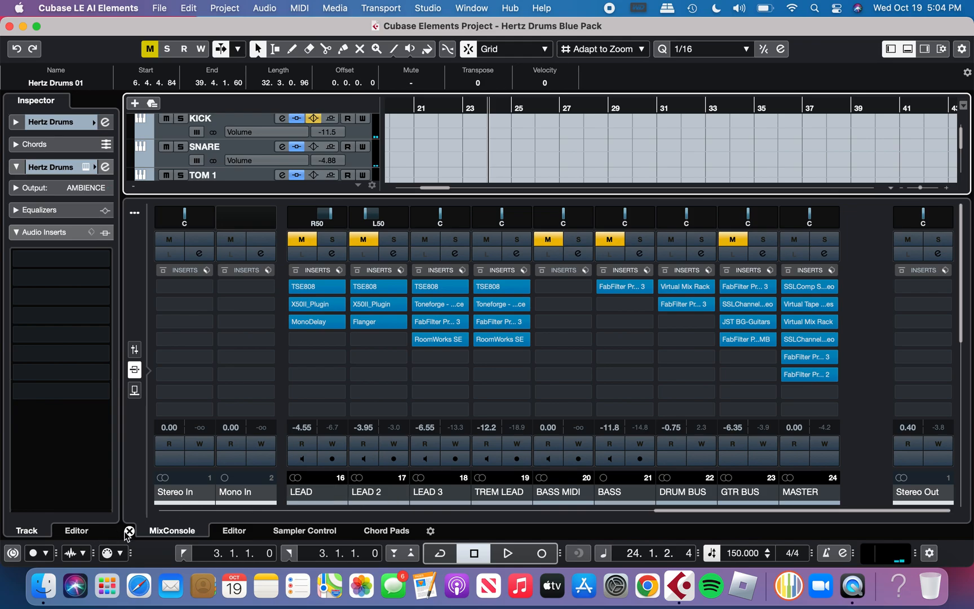
left_click(129, 531)
scroll(389, 217, "left", 10)
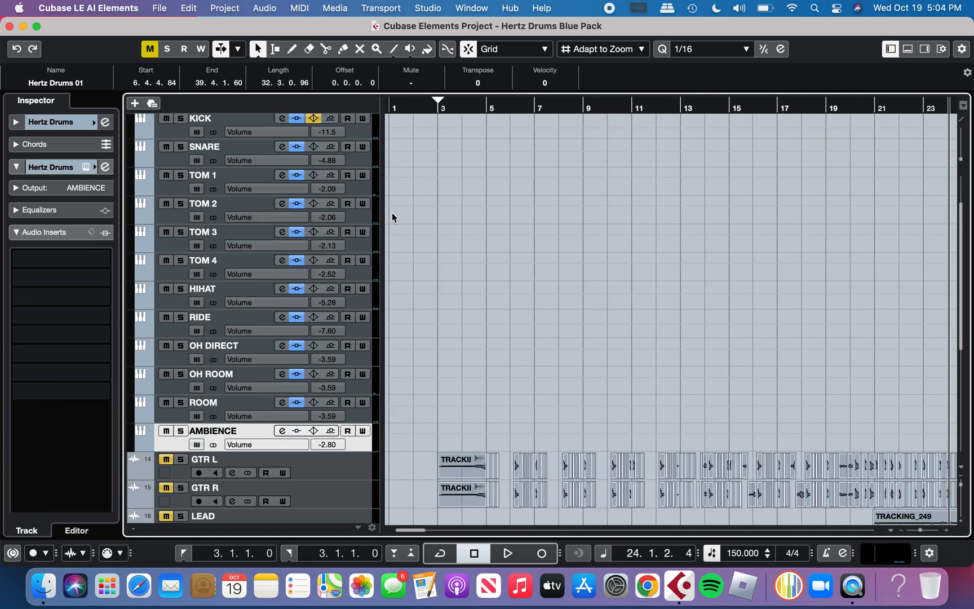
Step: Select the Hertz Drums track, open its instrument and show the audio routing of the multi outs
scroll(391, 218, "up", 3)
left_click(359, 139)
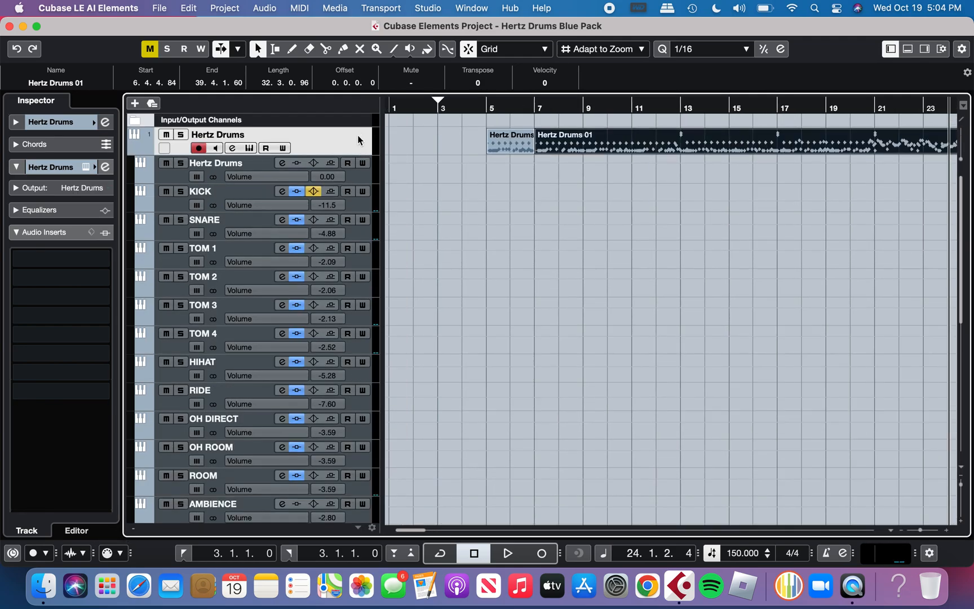
left_click(248, 148)
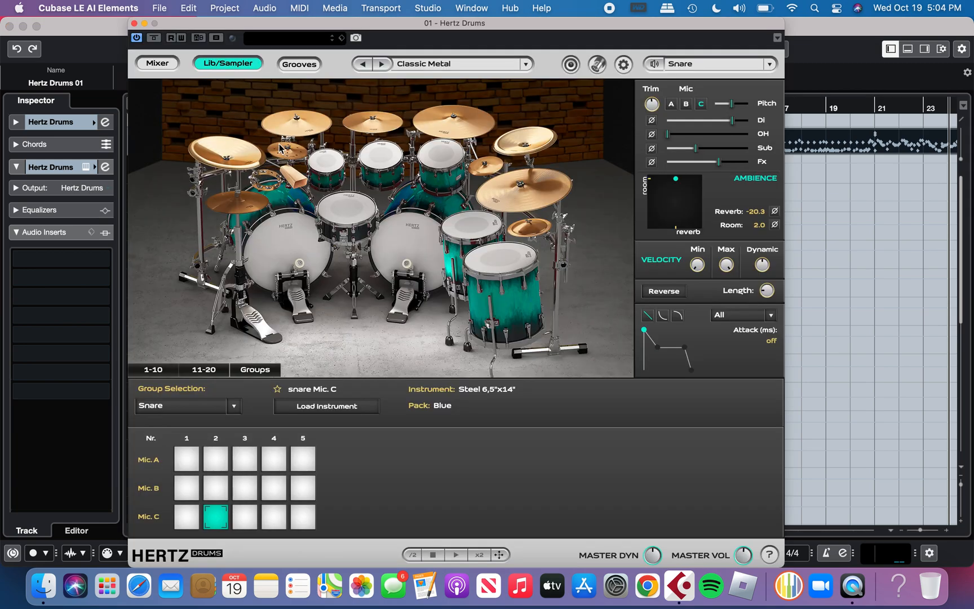
left_click(597, 64)
left_click(570, 70)
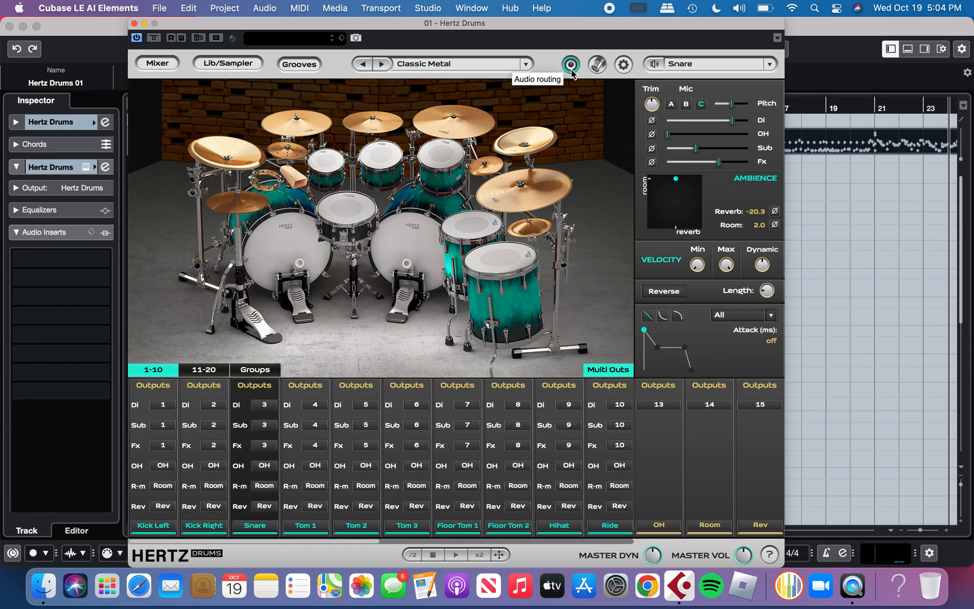
Step: Show the snare group in the instrument library, audition alternative snare samples, and close the instrument window
left_click(204, 63)
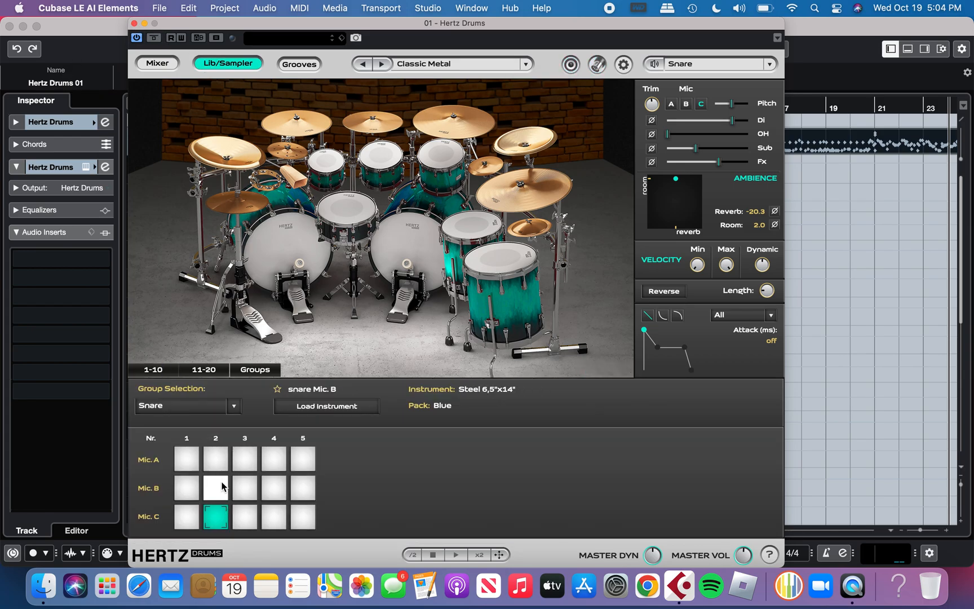
left_click(219, 461)
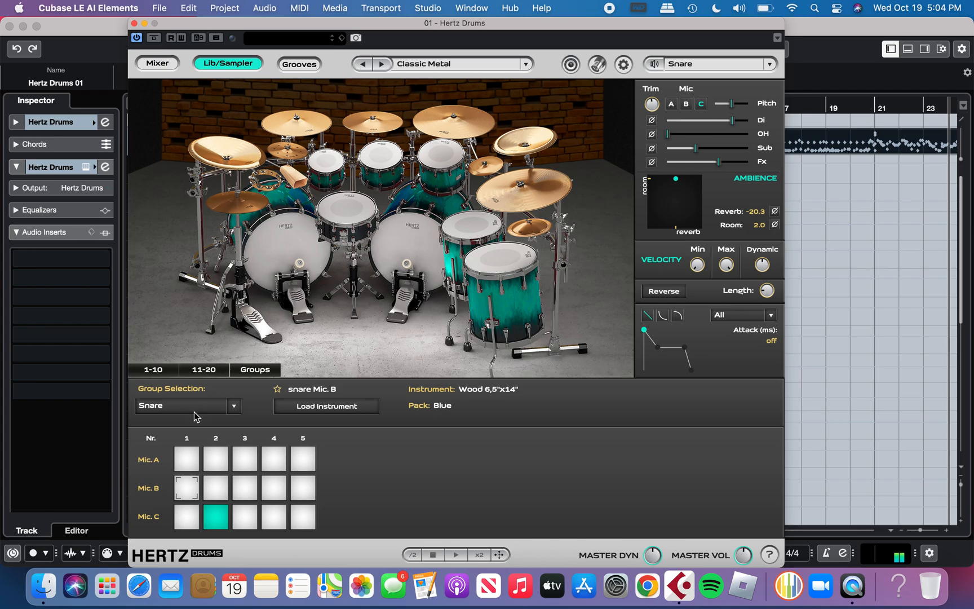
left_click(134, 24)
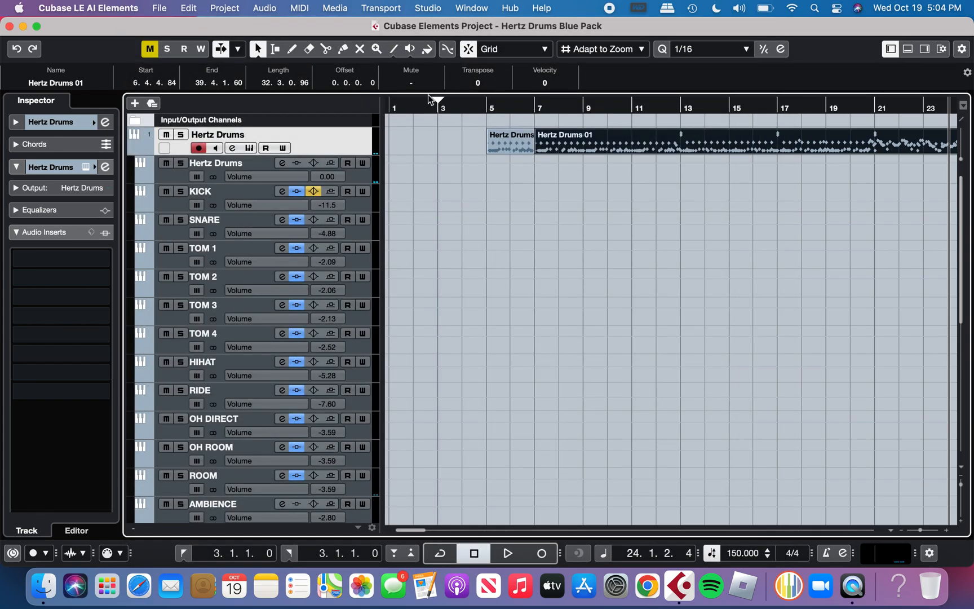